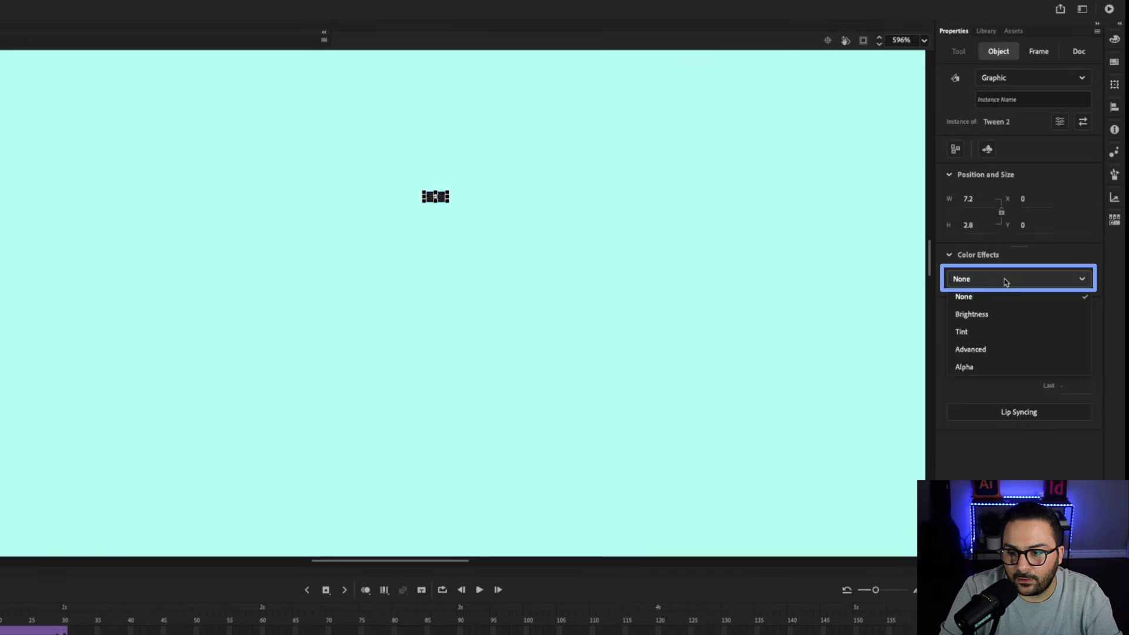
Step: Apply an Alpha color effect of 0% to the shrunken info box instance on the first frame
{"action": "left_click", "coordinate": [964, 367]}
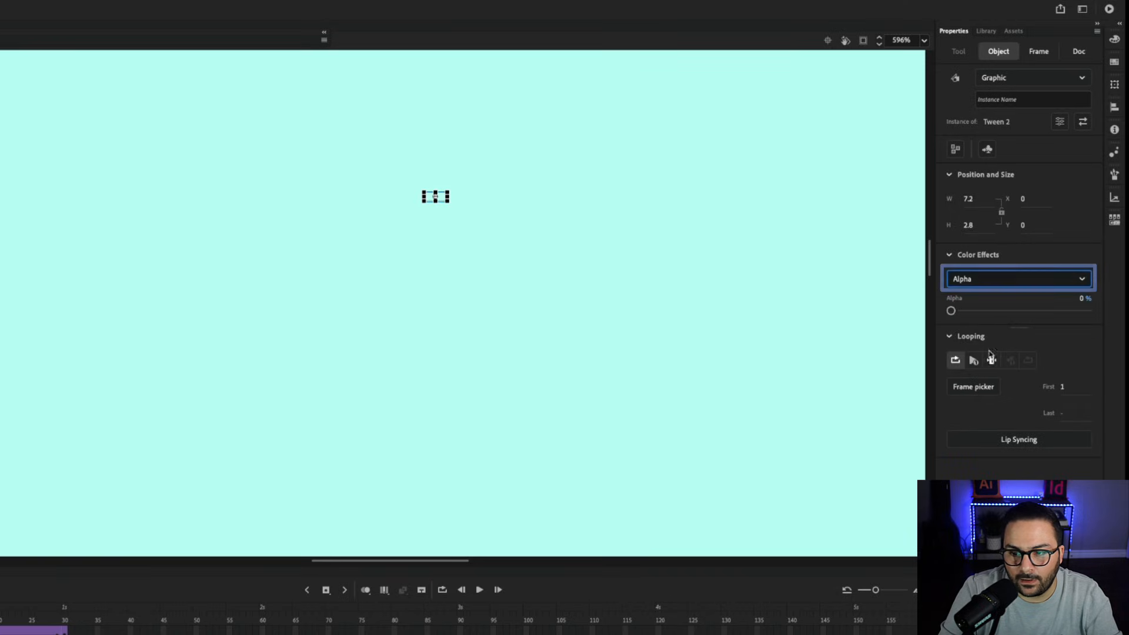
{"action": "mouse_move", "coordinate": [953, 312]}
{"action": "left_mouse_down"}
{"action": "mouse_move", "coordinate": [1072, 312]}
{"action": "mouse_move", "coordinate": [950, 313]}
{"action": "left_mouse_up"}
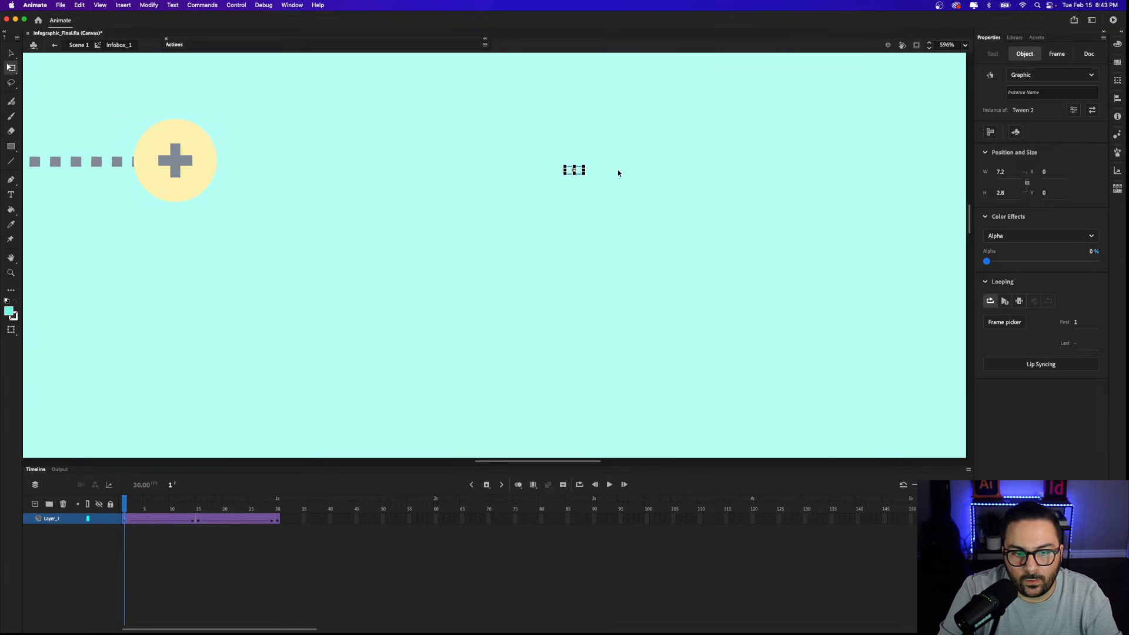
Step: Copy the first keyframe of Layer_1, paste it onto frame 30, and scrub back through the tween to frame 1
{"action": "left_click", "coordinate": [126, 520]}
{"action": "right_click", "coordinate": [125, 520]}
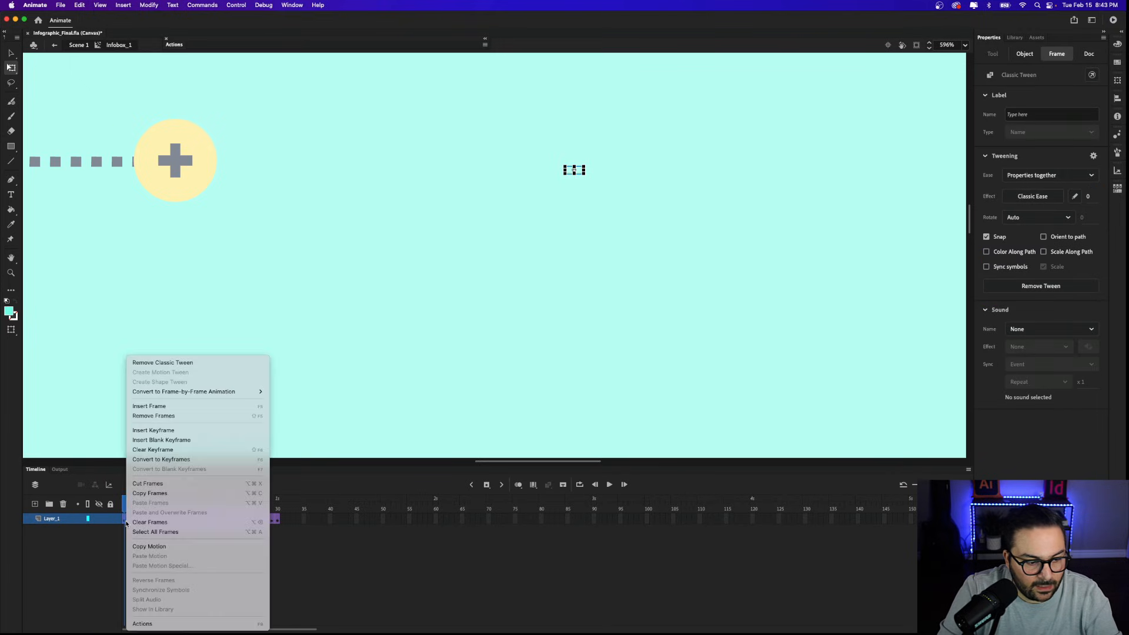
{"action": "left_click", "coordinate": [155, 494]}
{"action": "left_click", "coordinate": [276, 519]}
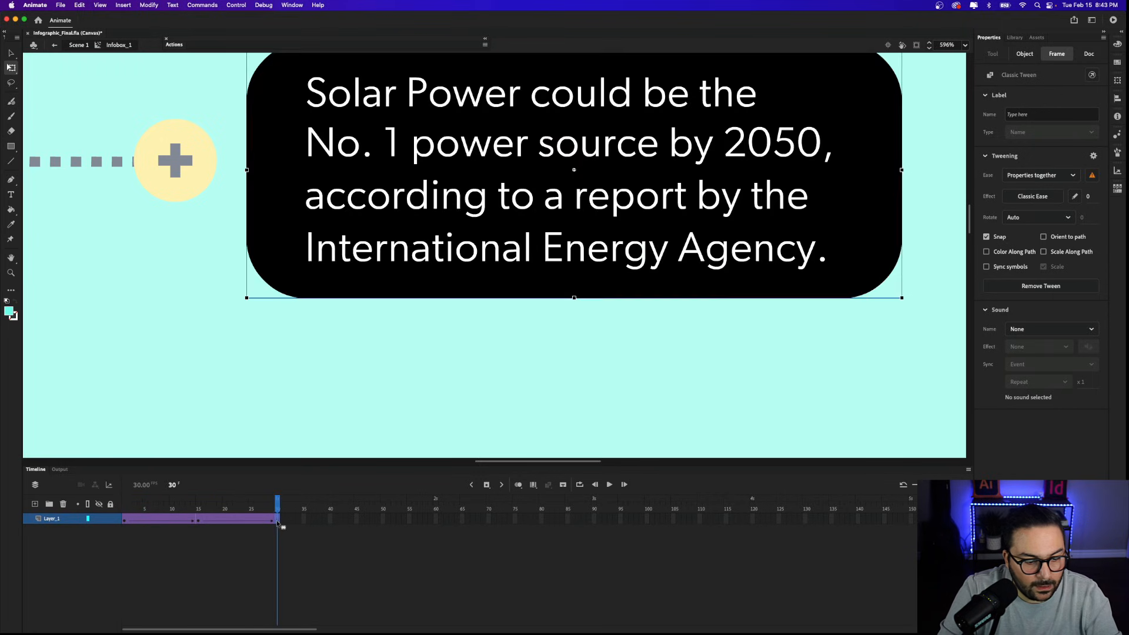
{"action": "right_click", "coordinate": [279, 522]}
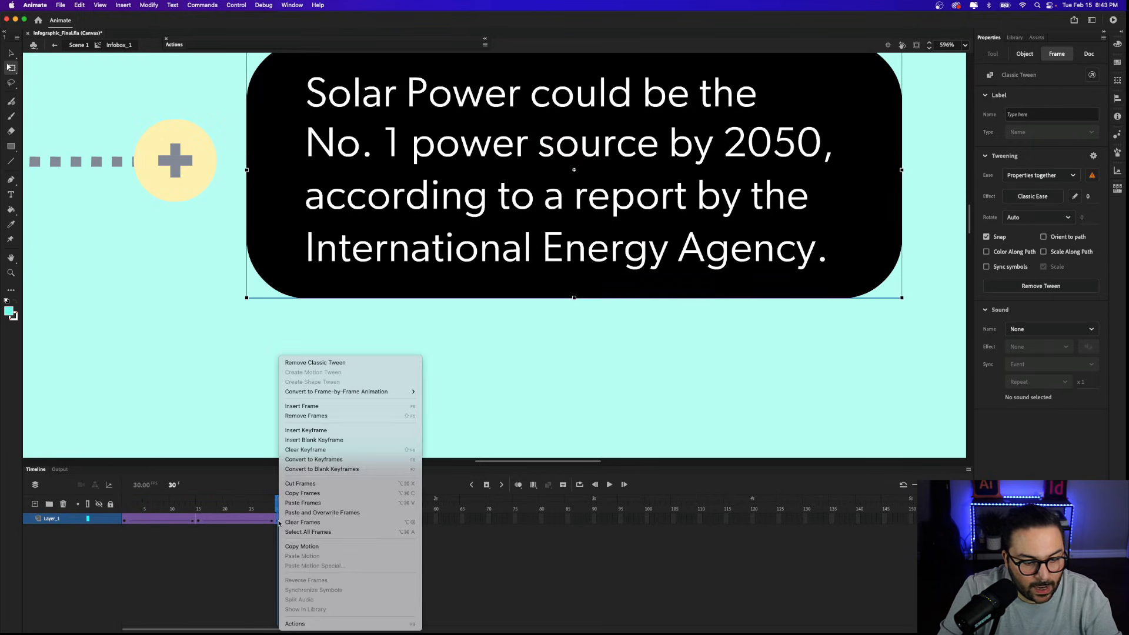
{"action": "left_click", "coordinate": [301, 508]}
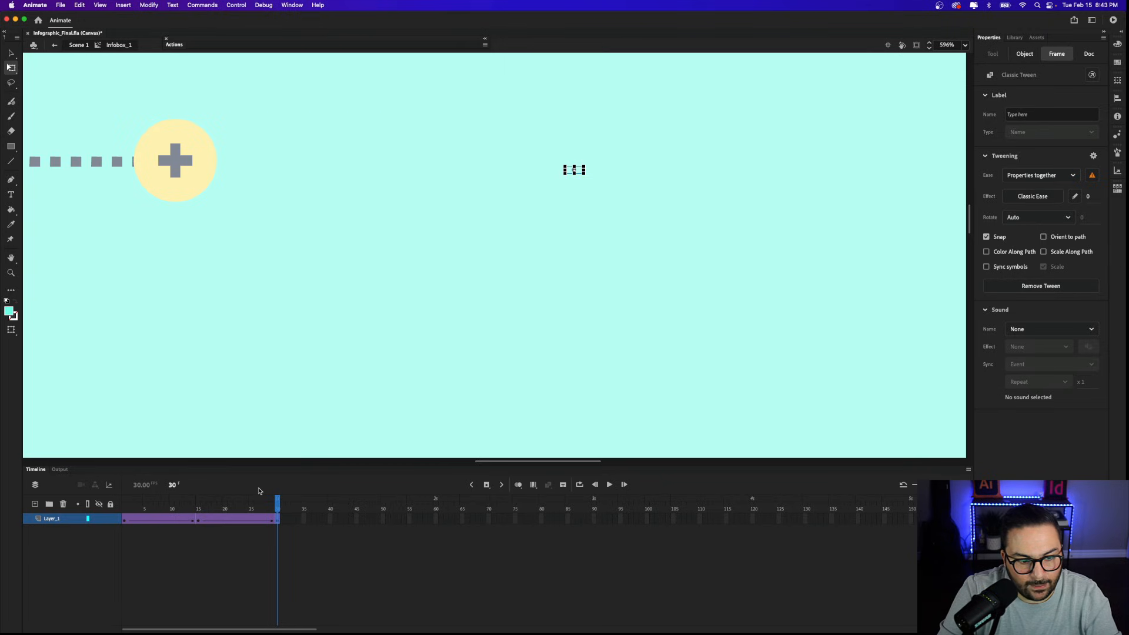
{"action": "left_click_drag", "start_coordinate": [277, 505], "coordinate": [104, 492]}
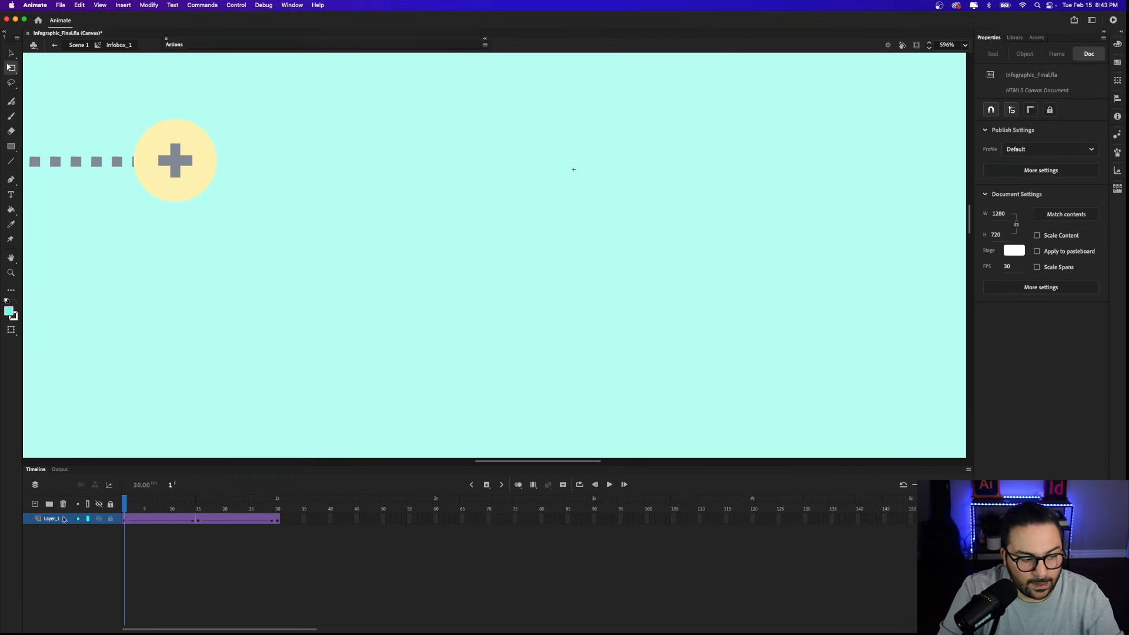
Step: Rename Layer_1, which holds the info box tween, as Popout_1
{"action": "double_click", "coordinate": [48, 518]}
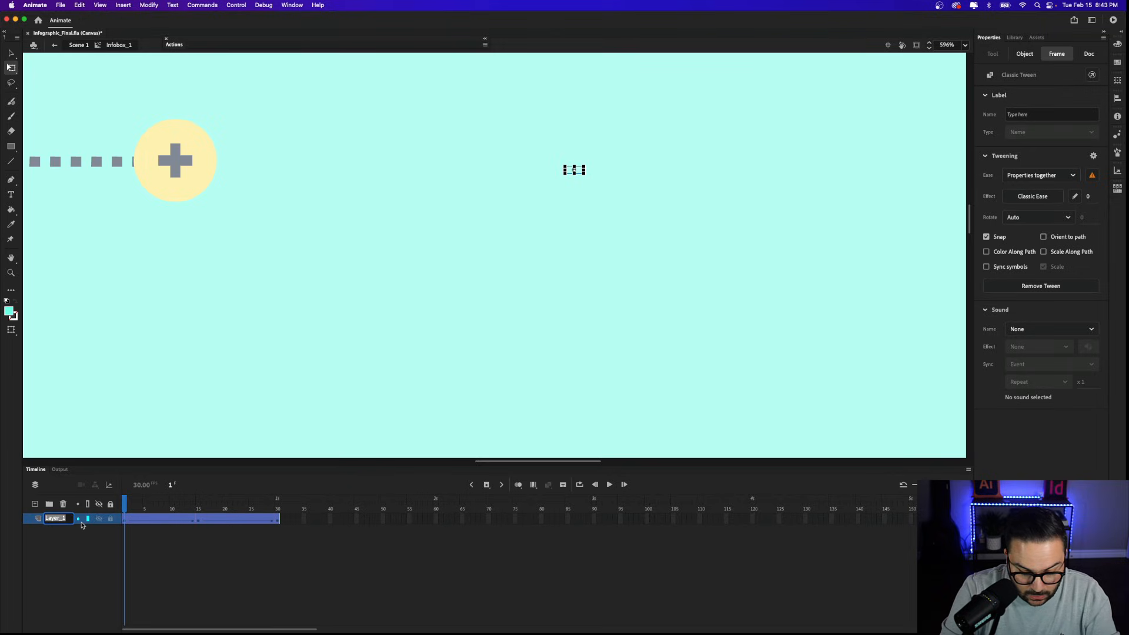
{"action": "type", "text": "Popout"}
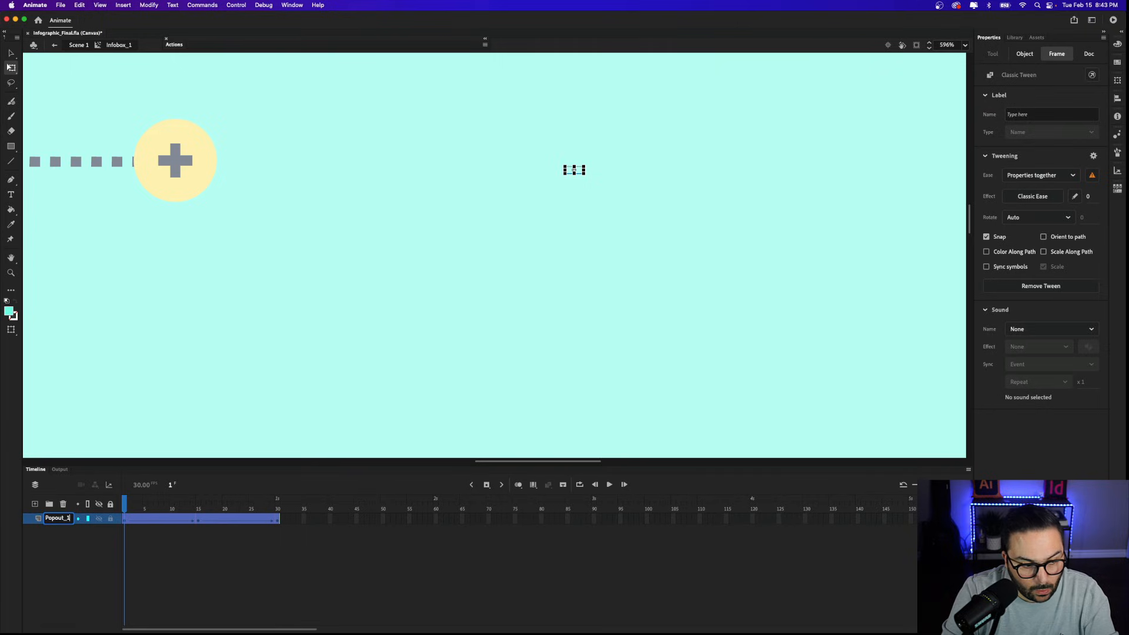
{"action": "key", "text": "Return"}
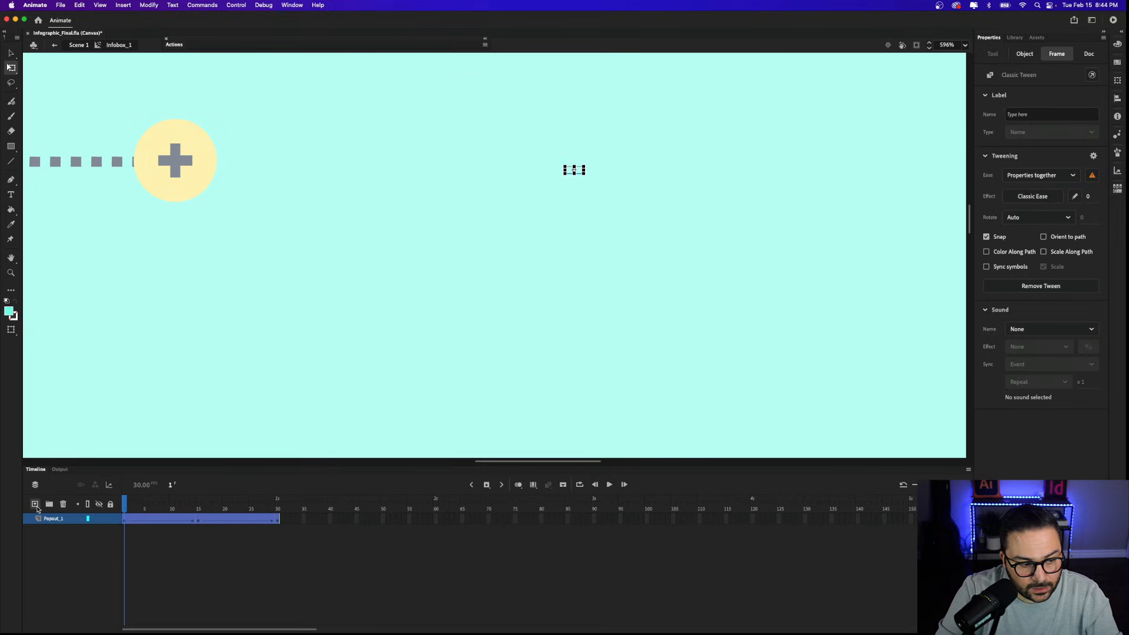
Step: Add a new layer above Popout_1 and name it Actions
{"action": "left_click", "coordinate": [36, 505]}
{"action": "double_click", "coordinate": [55, 518]}
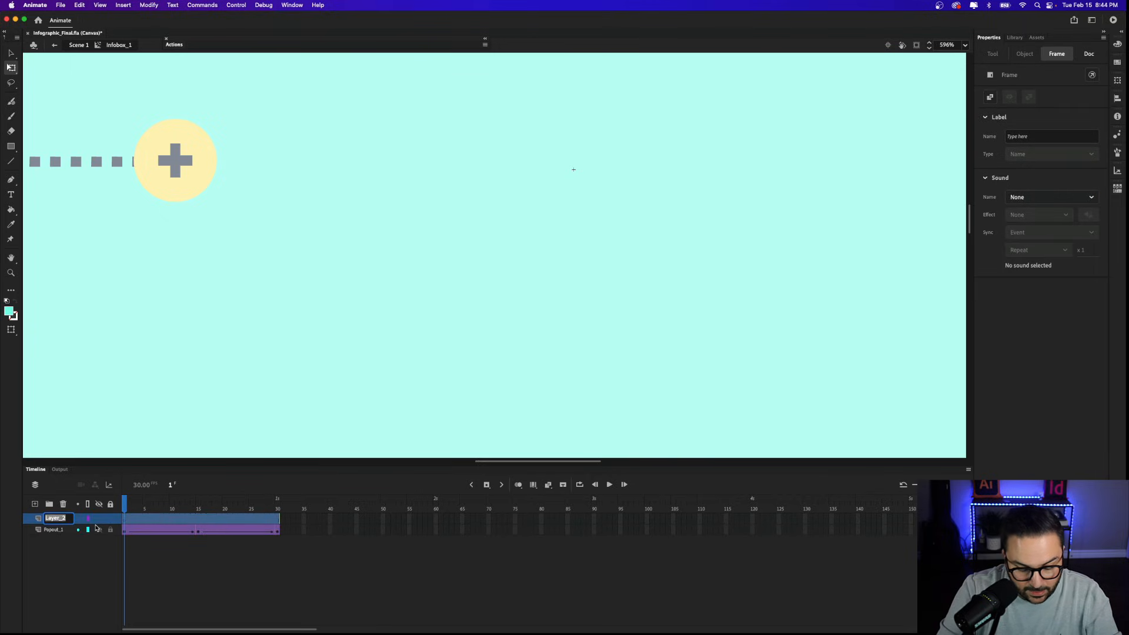
{"action": "type", "text": "Ad"}
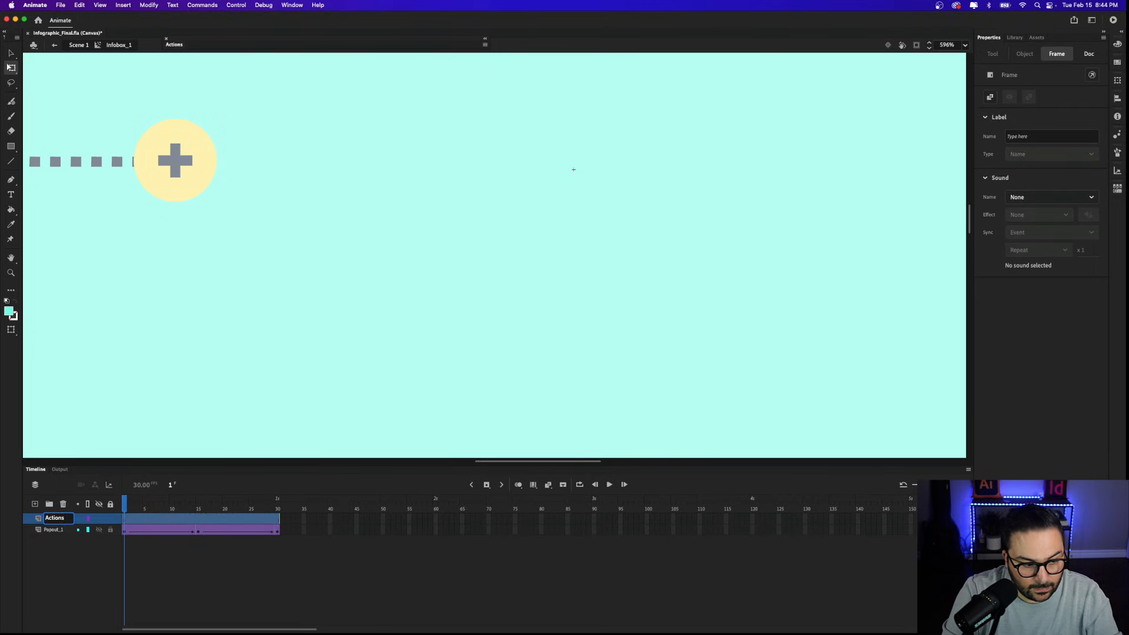
{"action": "key", "text": "Return"}
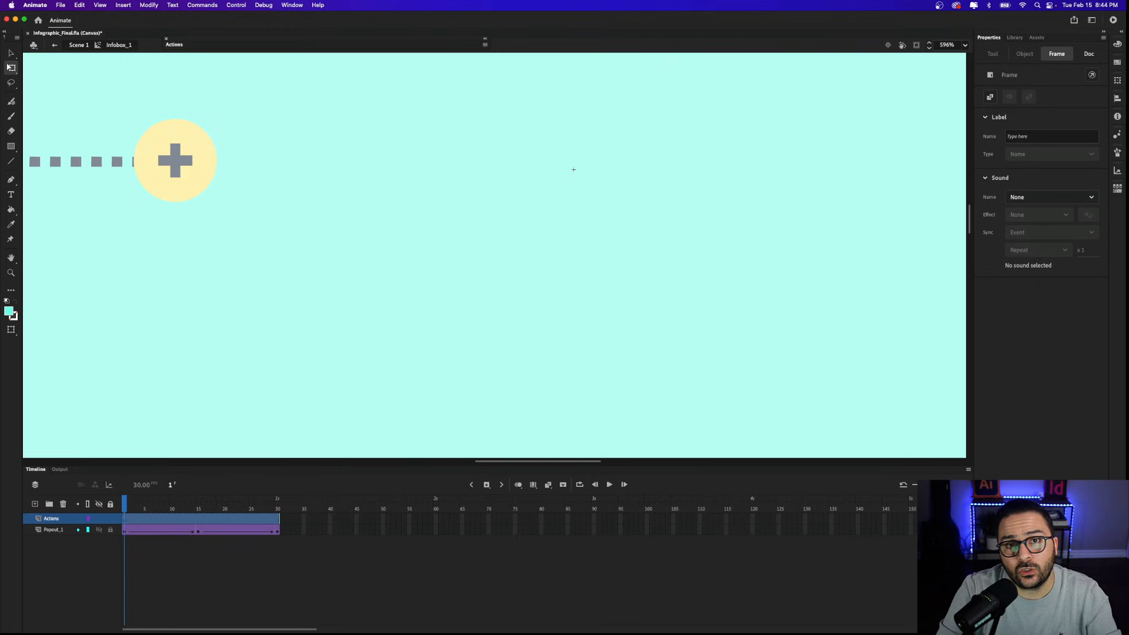
Step: Open the code editor for frame 1 of the Actions layer and place it over the empty stage area
{"action": "left_click", "coordinate": [125, 521]}
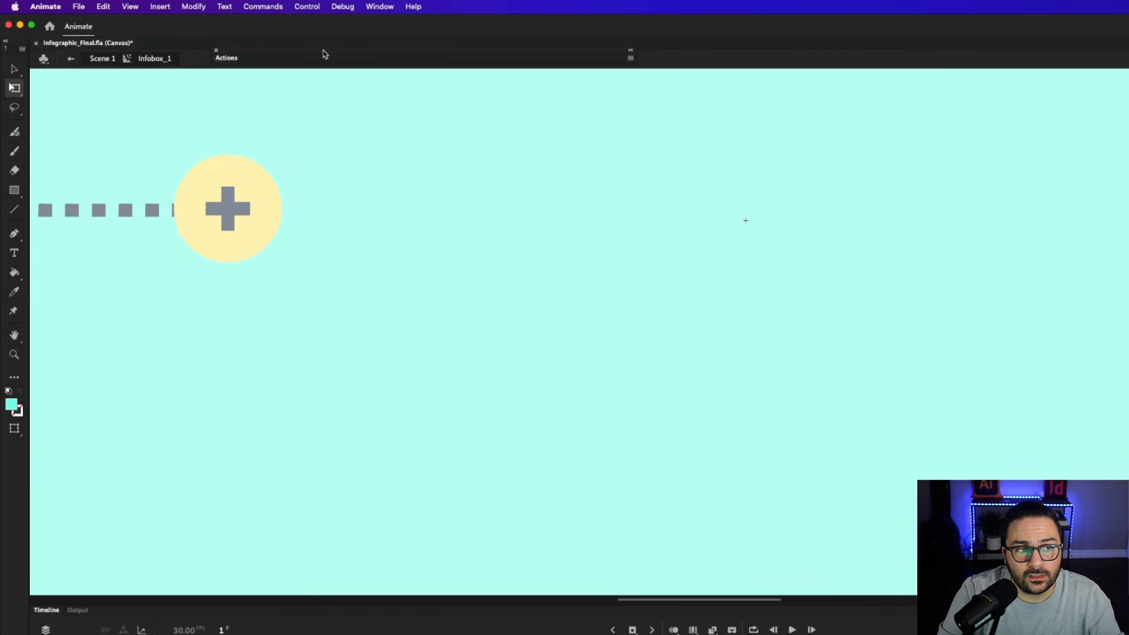
{"action": "left_click", "coordinate": [371, 7]}
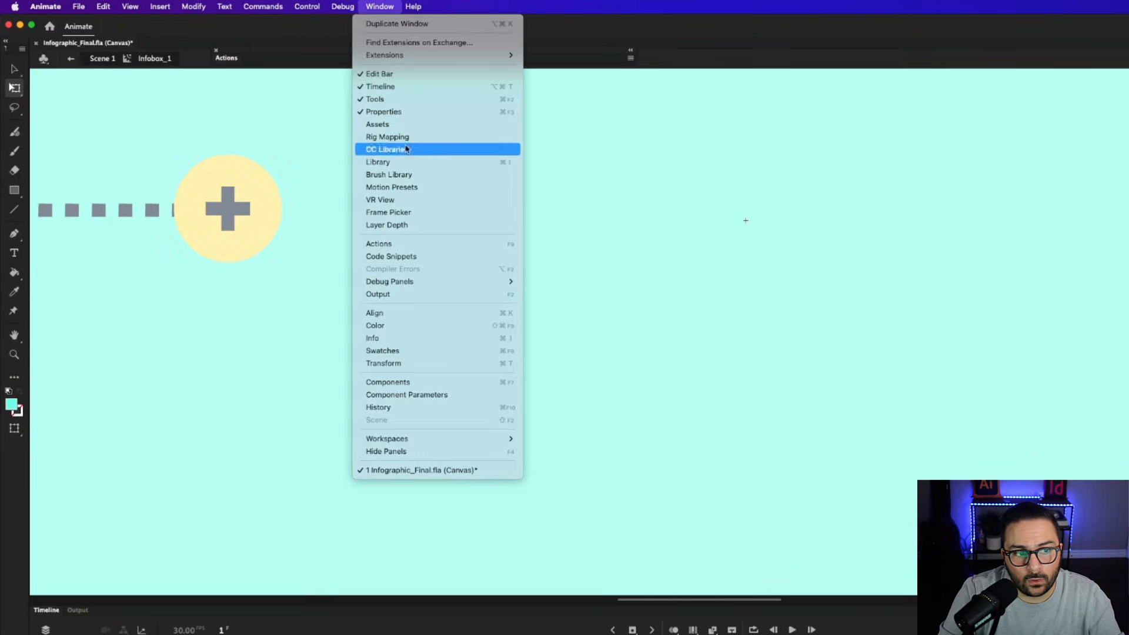
{"action": "left_click", "coordinate": [418, 244]}
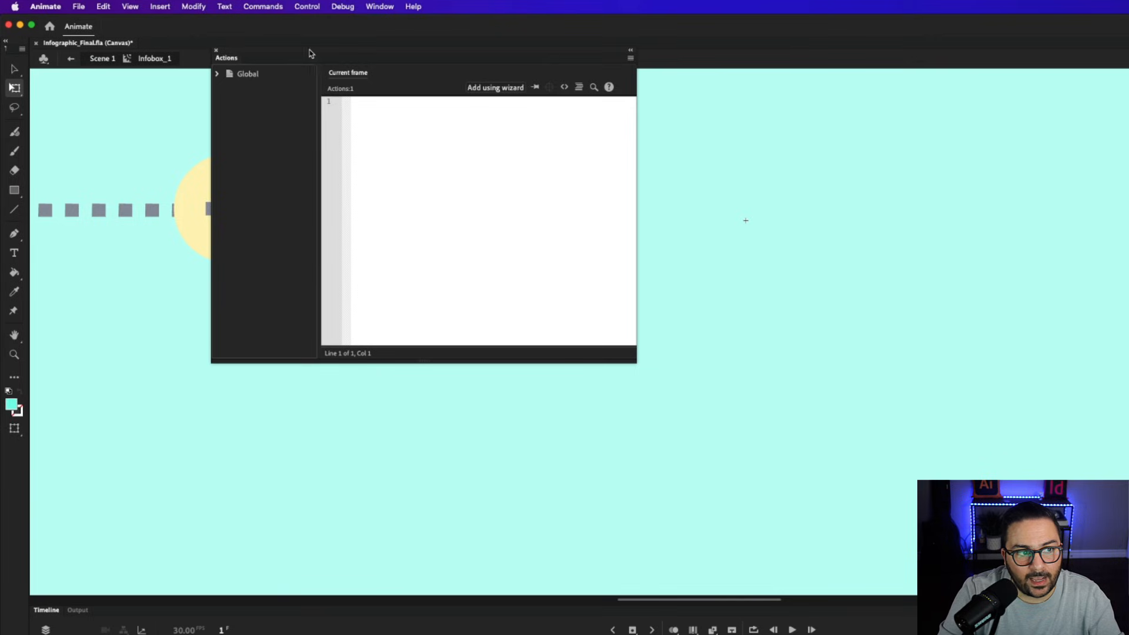
{"action": "left_click_drag", "start_coordinate": [309, 55], "coordinate": [613, 147]}
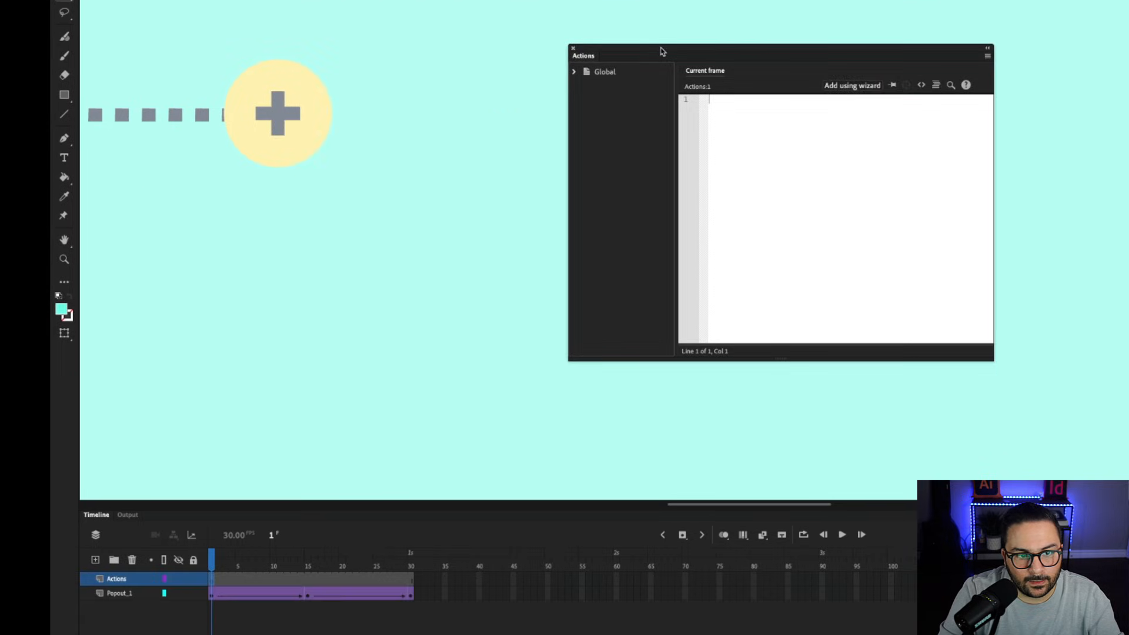
Step: Use the action wizard to add a Stop action for This timeline on frame 1, triggered With this frame
{"action": "left_click", "coordinate": [869, 88]}
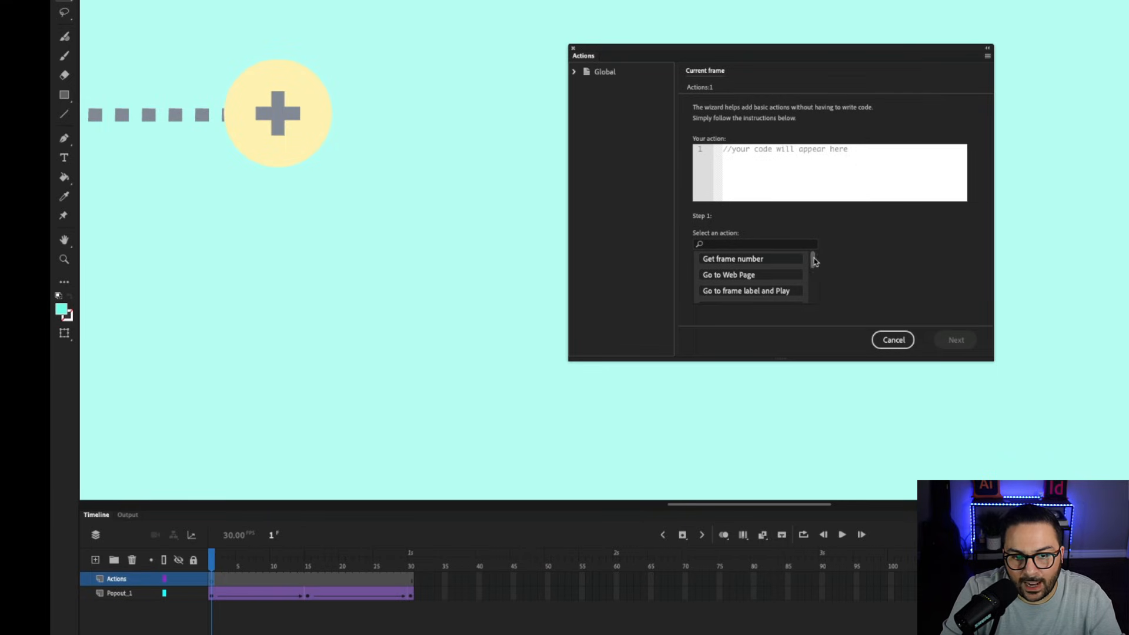
{"action": "left_click_drag", "start_coordinate": [813, 255], "coordinate": [812, 292]}
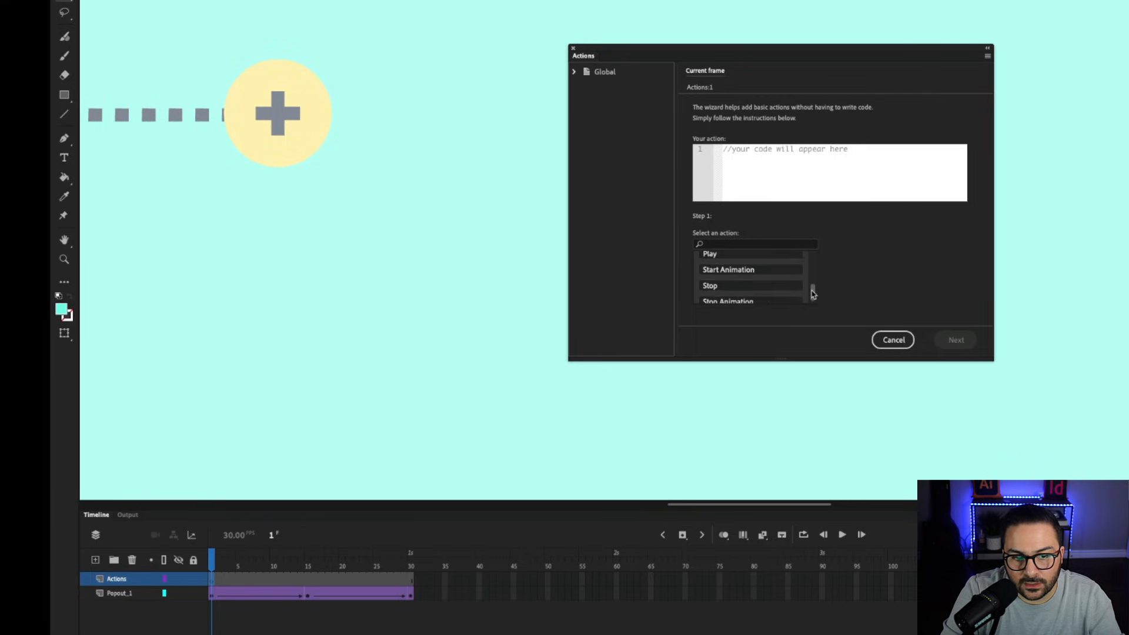
{"action": "left_click", "coordinate": [744, 288]}
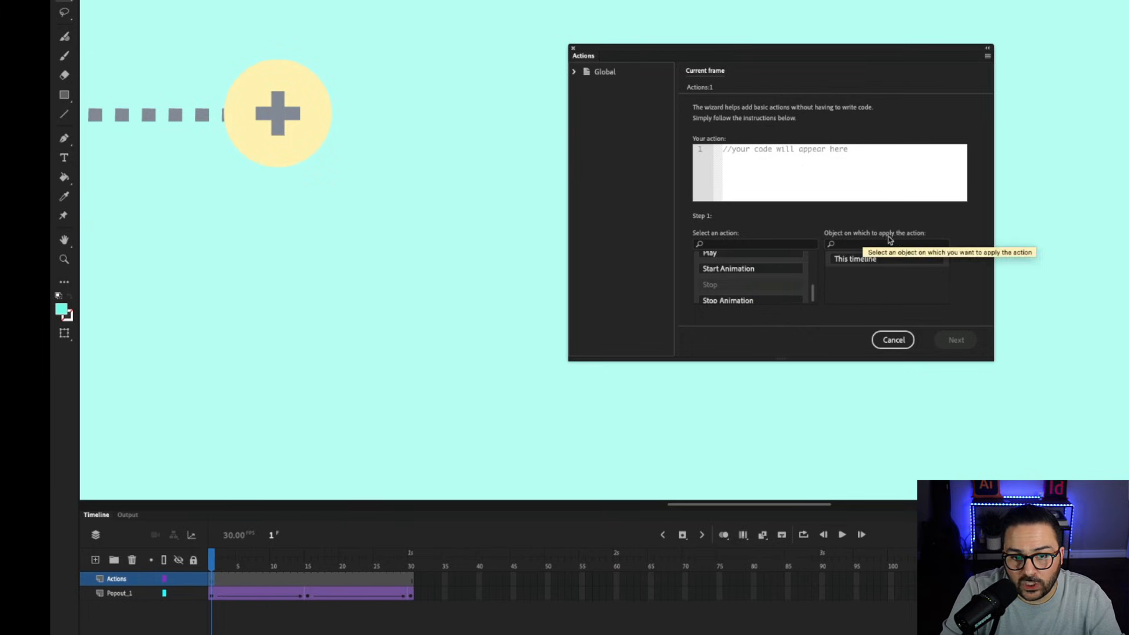
{"action": "left_click", "coordinate": [857, 264]}
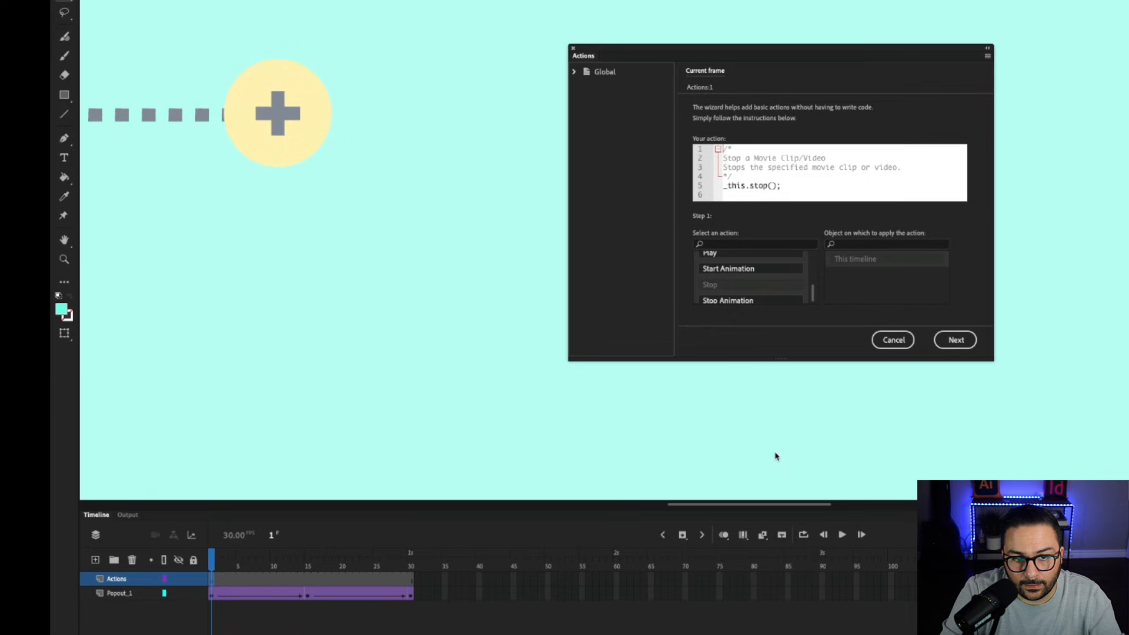
{"action": "left_click", "coordinate": [953, 340]}
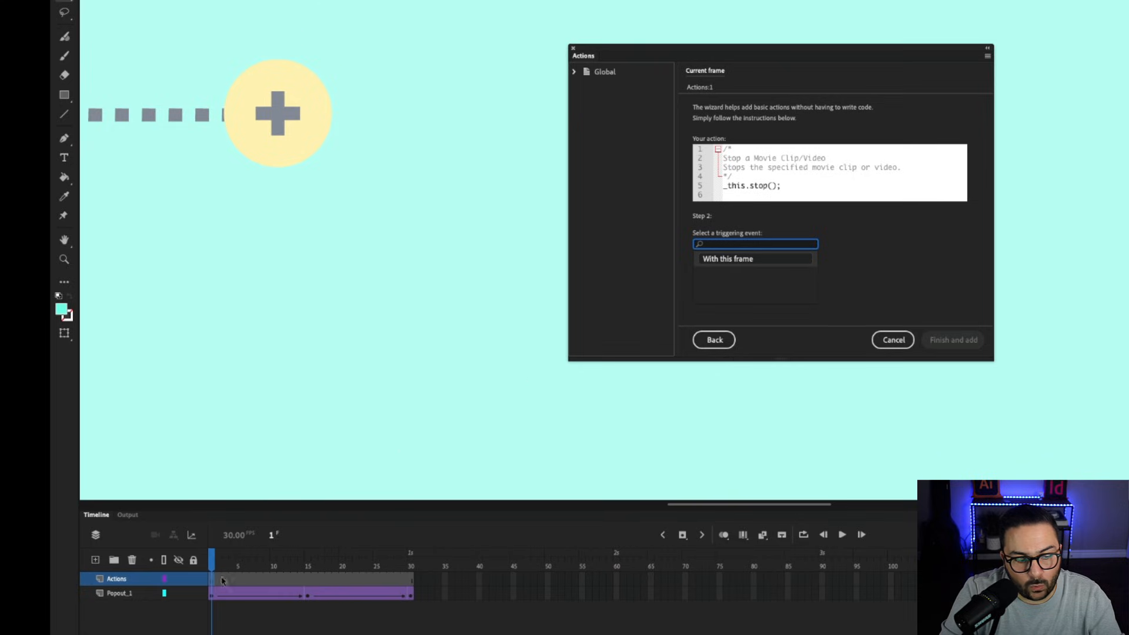
{"action": "left_click", "coordinate": [724, 263]}
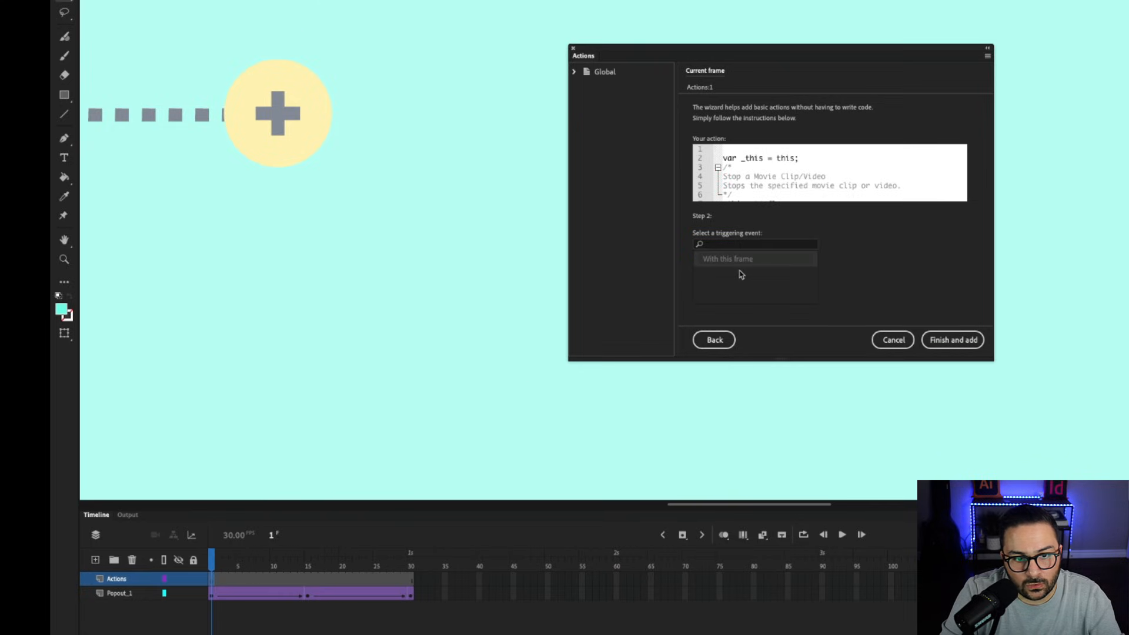
{"action": "left_click", "coordinate": [939, 341]}
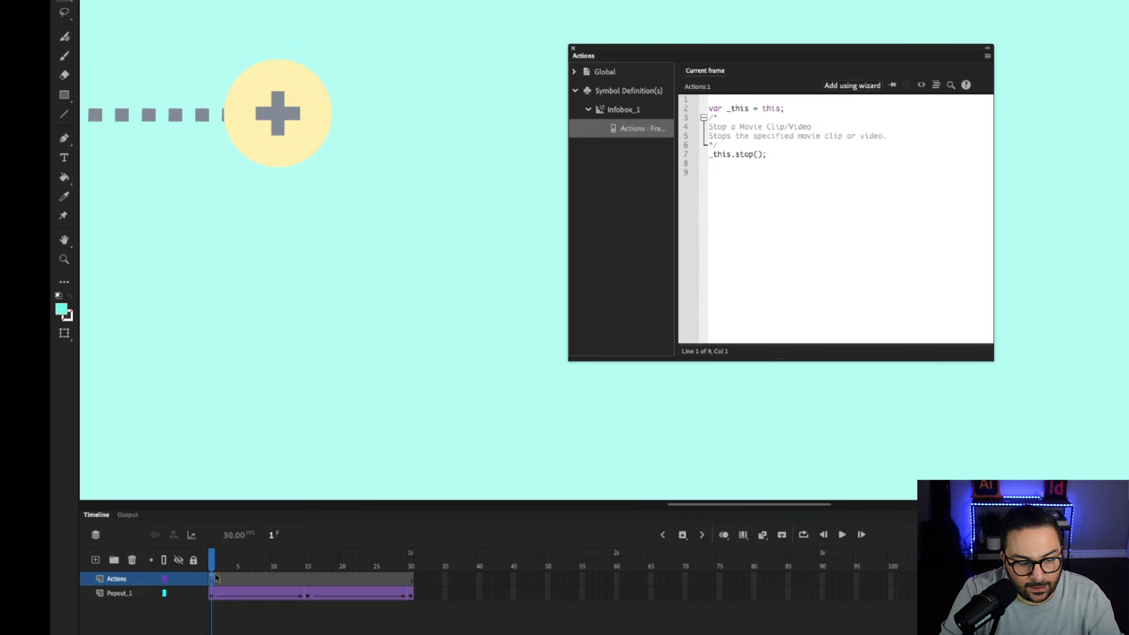
Step: Insert a keyframe at frame 15 on the Actions layer, where the info box is fully open
{"action": "left_click_drag", "start_coordinate": [215, 566], "coordinate": [304, 567]}
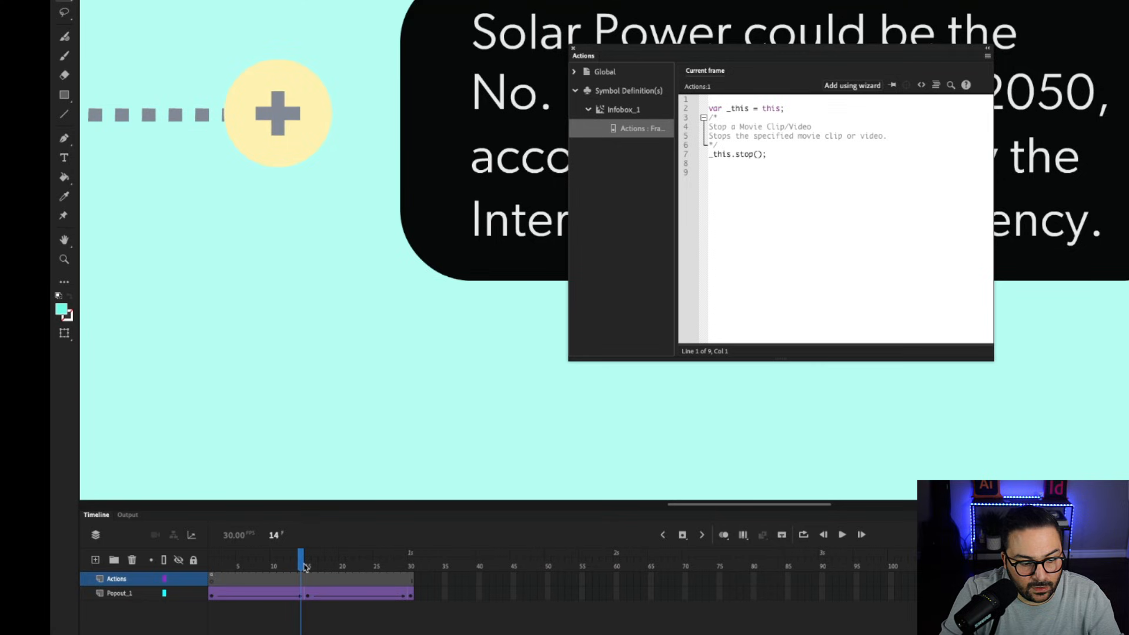
{"action": "left_click", "coordinate": [304, 566]}
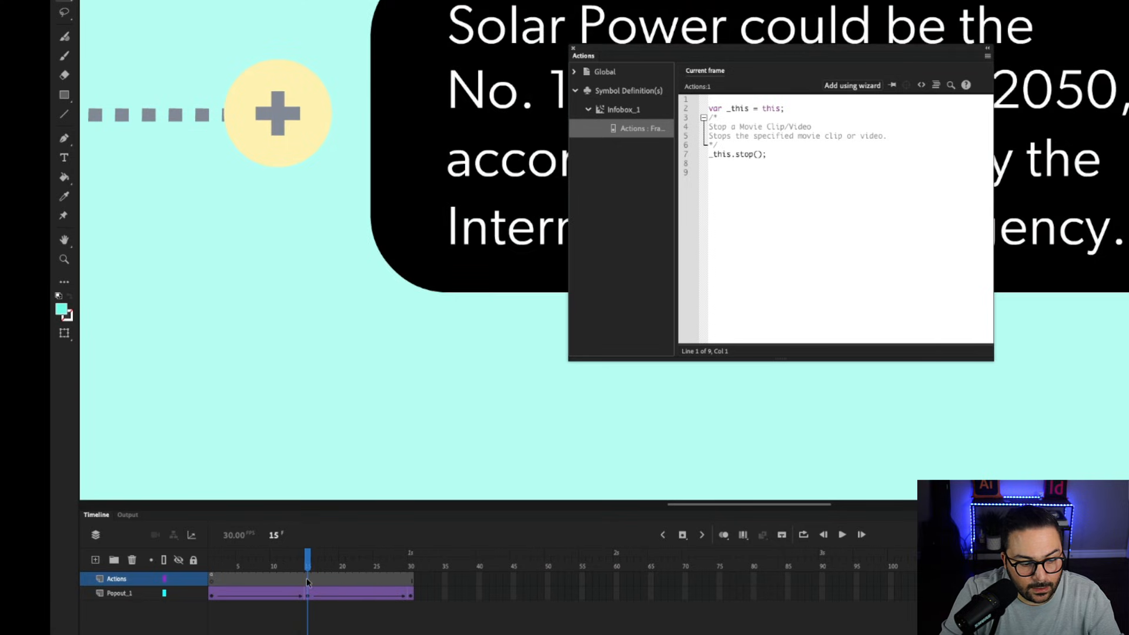
{"action": "left_click", "coordinate": [307, 579]}
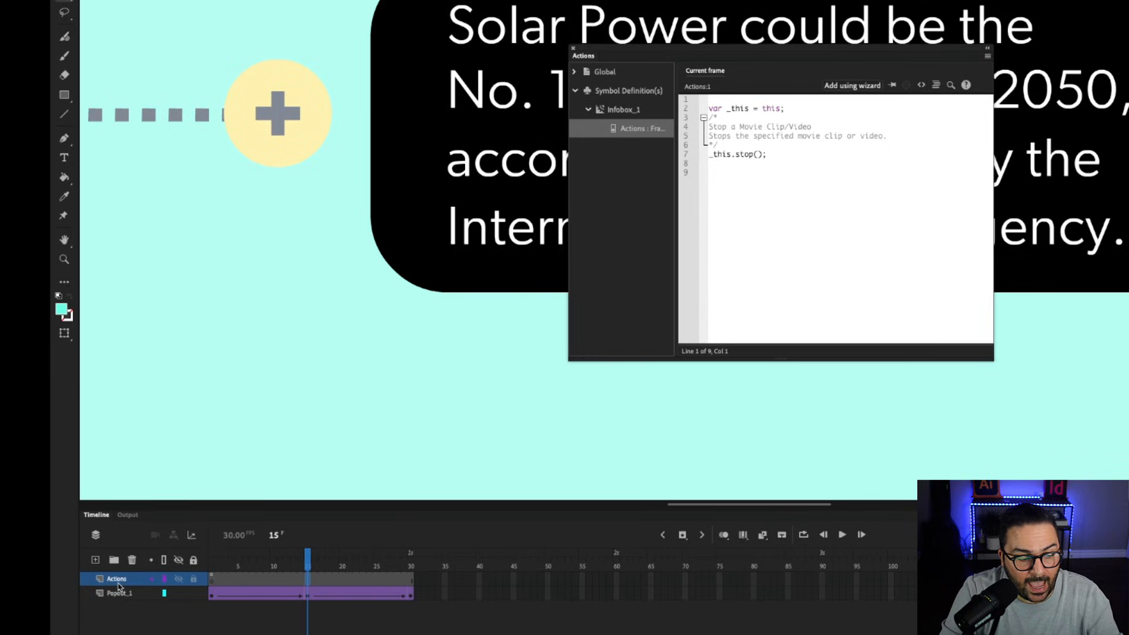
{"action": "left_click", "coordinate": [682, 536]}
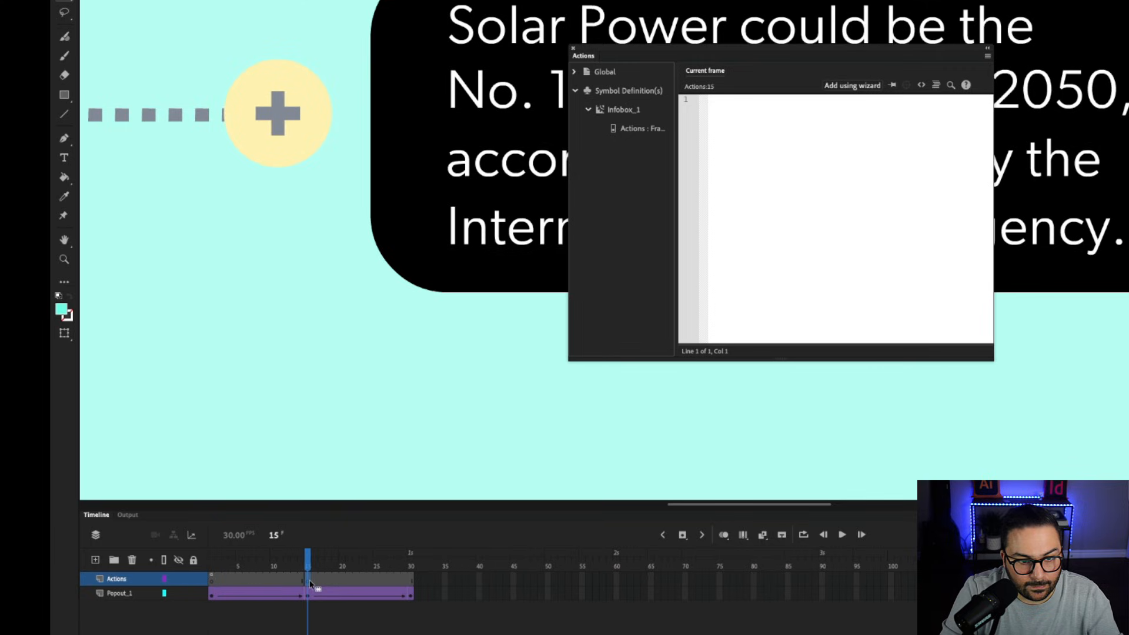
Step: Use the action wizard to add a Stop action for This timeline on frame 15, triggered With this frame
{"action": "left_click", "coordinate": [856, 87]}
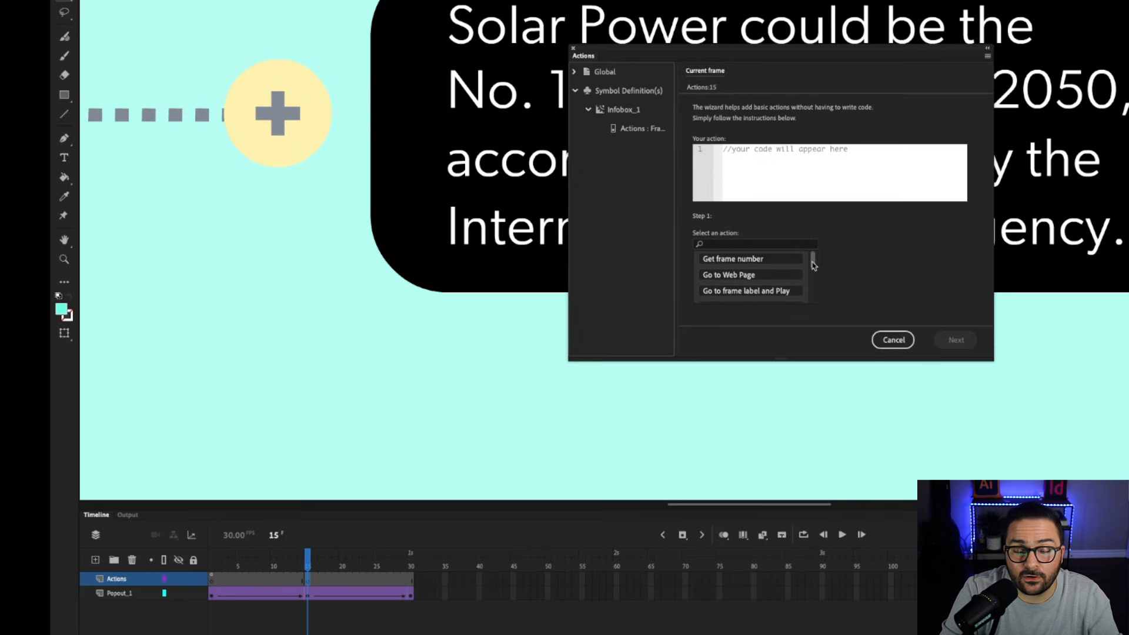
{"action": "left_click_drag", "start_coordinate": [813, 264], "coordinate": [813, 303]}
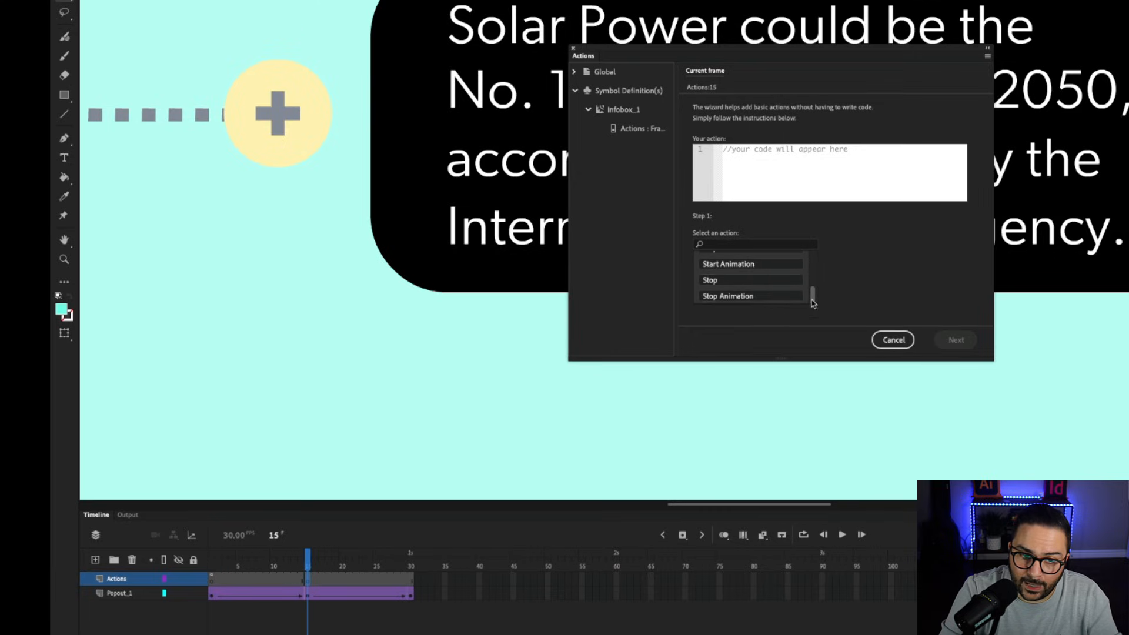
{"action": "left_click", "coordinate": [729, 280]}
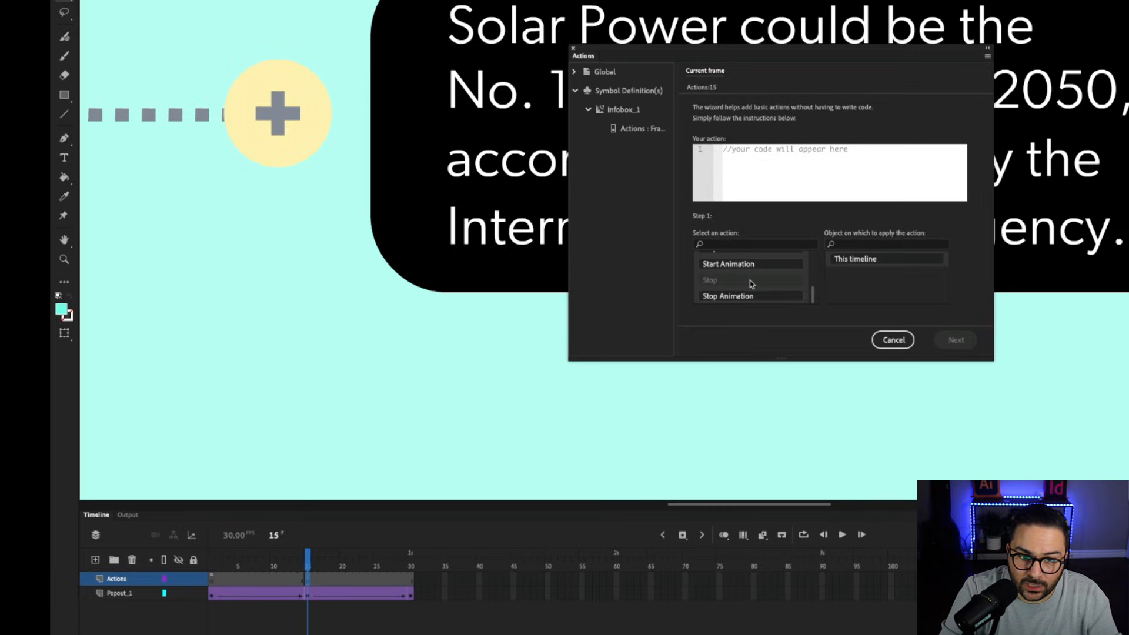
{"action": "left_click", "coordinate": [866, 266]}
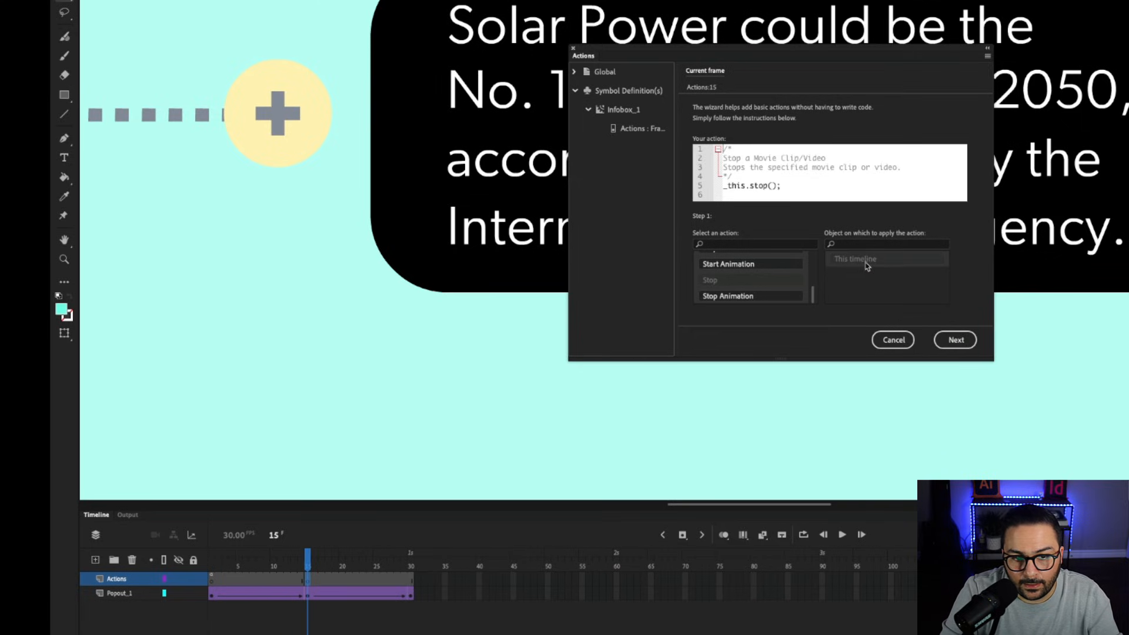
{"action": "left_click", "coordinate": [964, 343]}
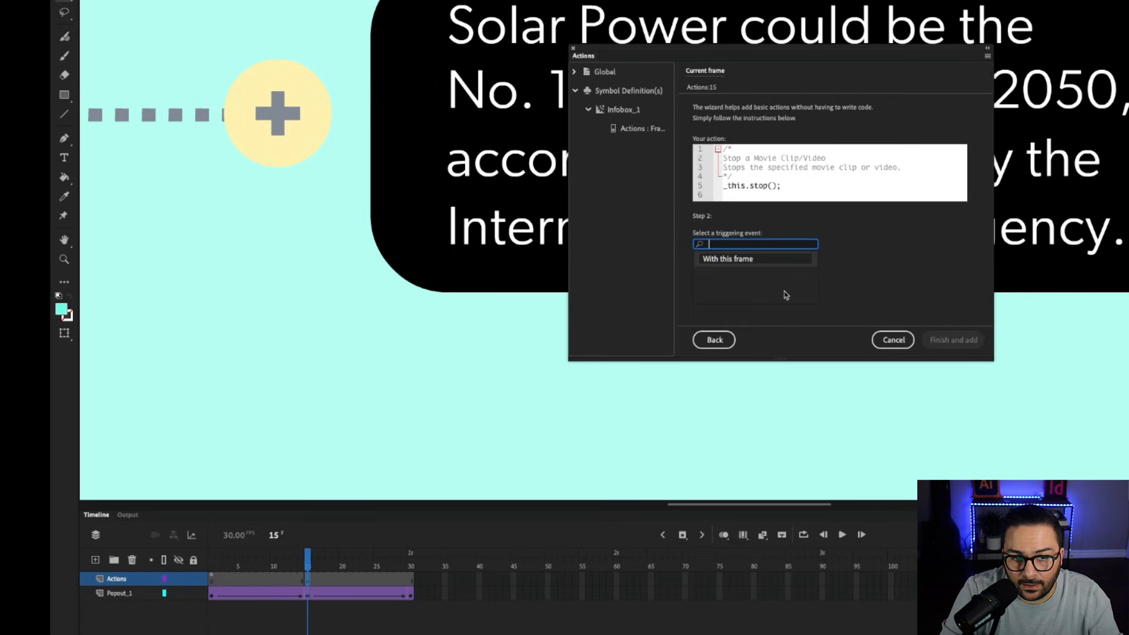
{"action": "left_click", "coordinate": [727, 260]}
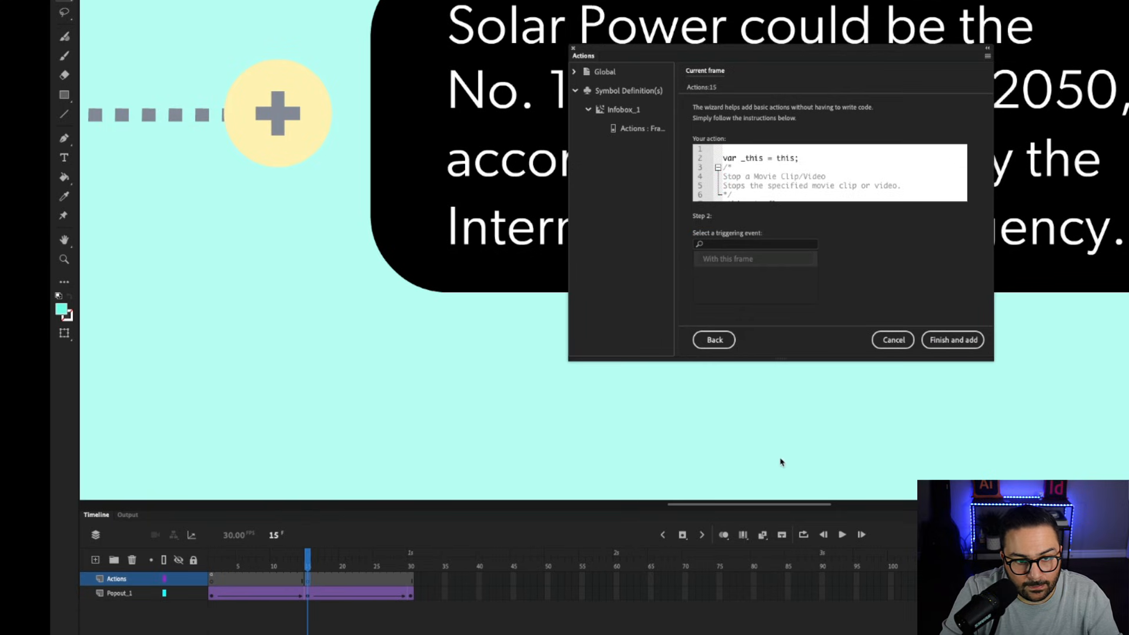
{"action": "left_click", "coordinate": [941, 338]}
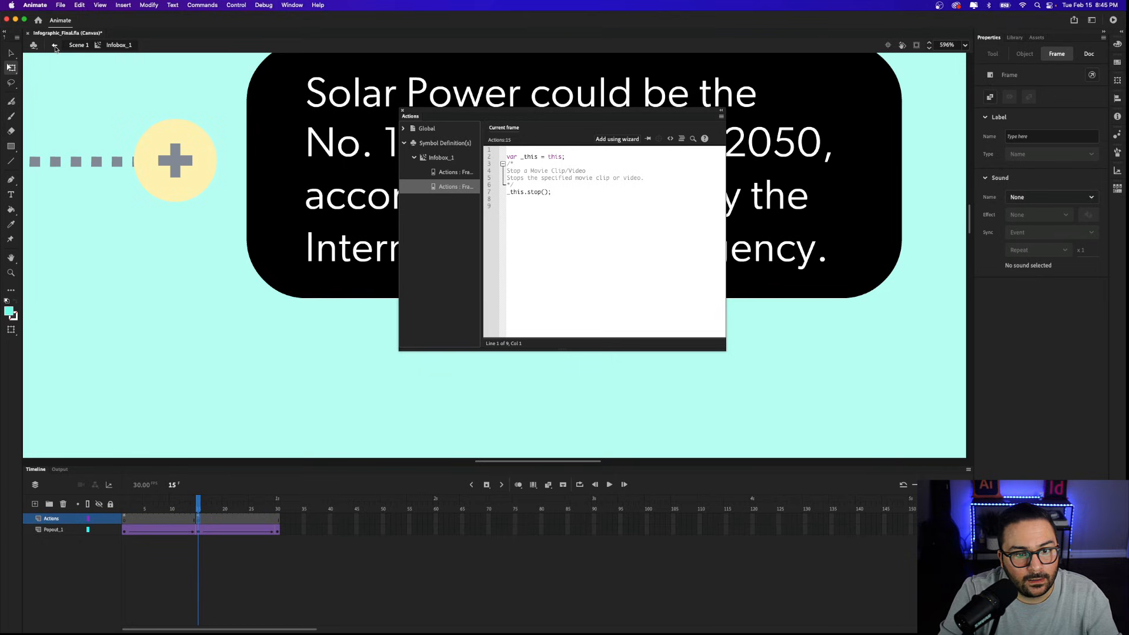
Step: Return to Scene 1 from the Infobox_1 symbol and move the code editor clear of the wind turbine info box
{"action": "left_click", "coordinate": [54, 46]}
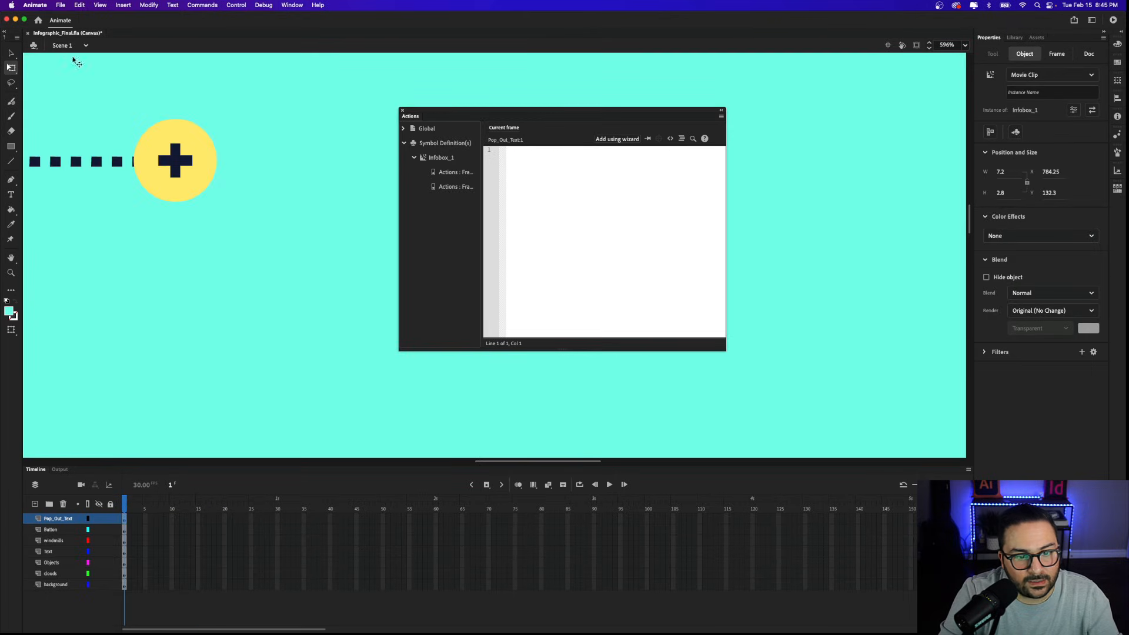
{"action": "scroll", "coordinate": [274, 247], "scroll_direction": "down", "scroll_amount": 5}
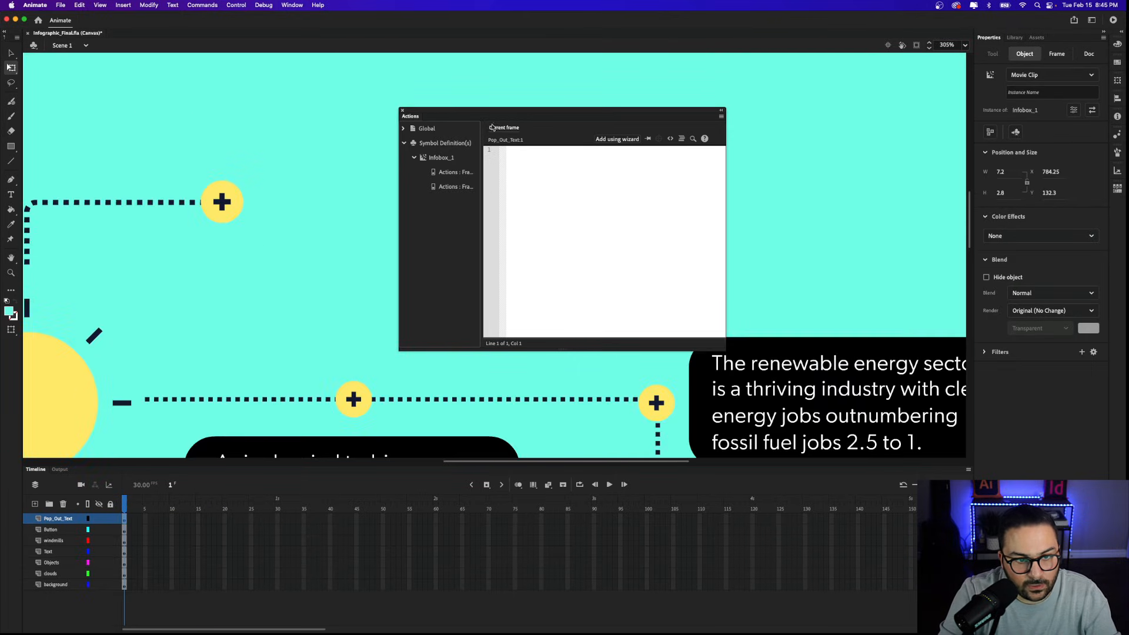
{"action": "left_click_drag", "start_coordinate": [490, 113], "coordinate": [791, 120]}
{"action": "scroll", "coordinate": [553, 208], "scroll_direction": "down", "scroll_amount": 3}
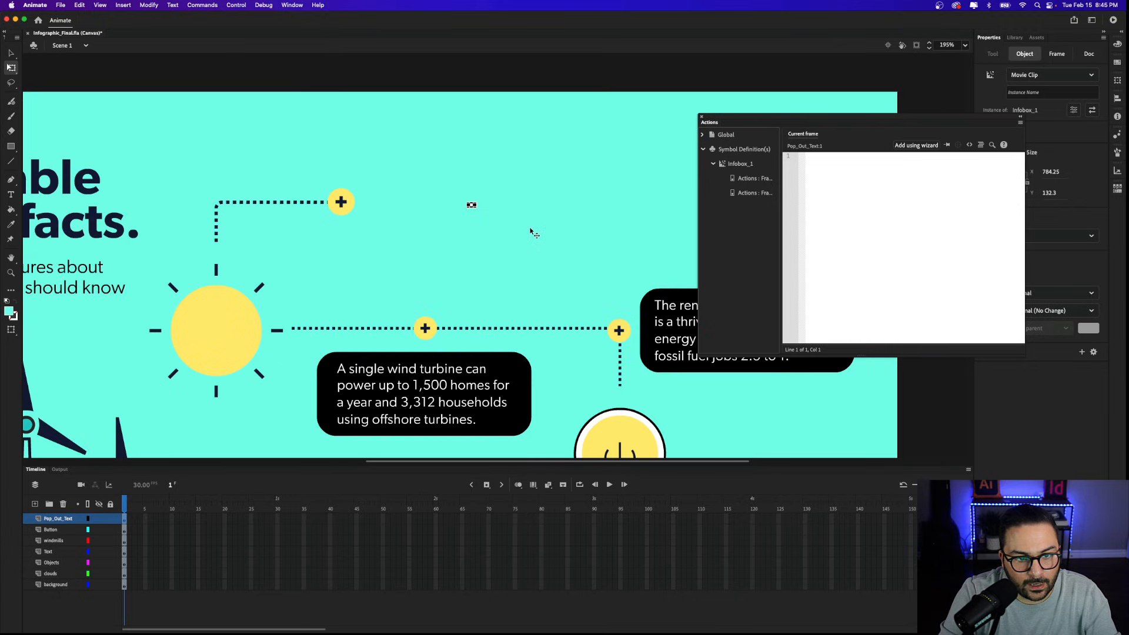
{"action": "left_click", "coordinate": [535, 233]}
{"action": "left_click", "coordinate": [899, 374]}
{"action": "scroll", "coordinate": [444, 293], "scroll_direction": "right", "scroll_amount": 2}
{"action": "scroll", "coordinate": [443, 293], "scroll_direction": "down", "scroll_amount": 1}
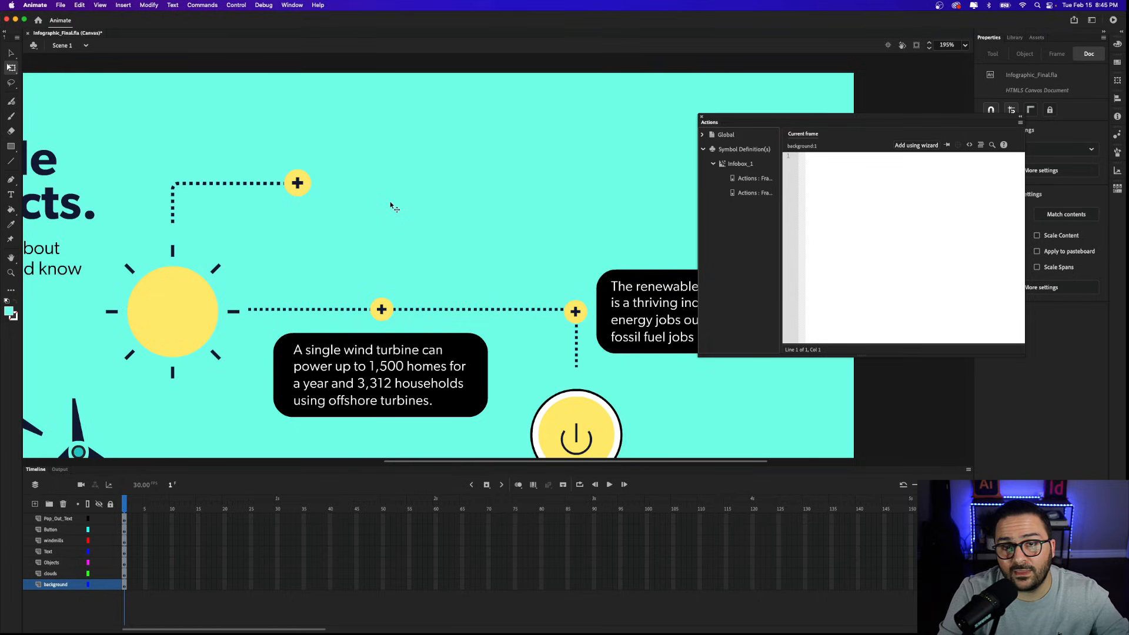
Step: Open the wind turbine info box symbol, Infobox_2, for editing and rename its layer to Popout_2
{"action": "left_click", "coordinate": [408, 368]}
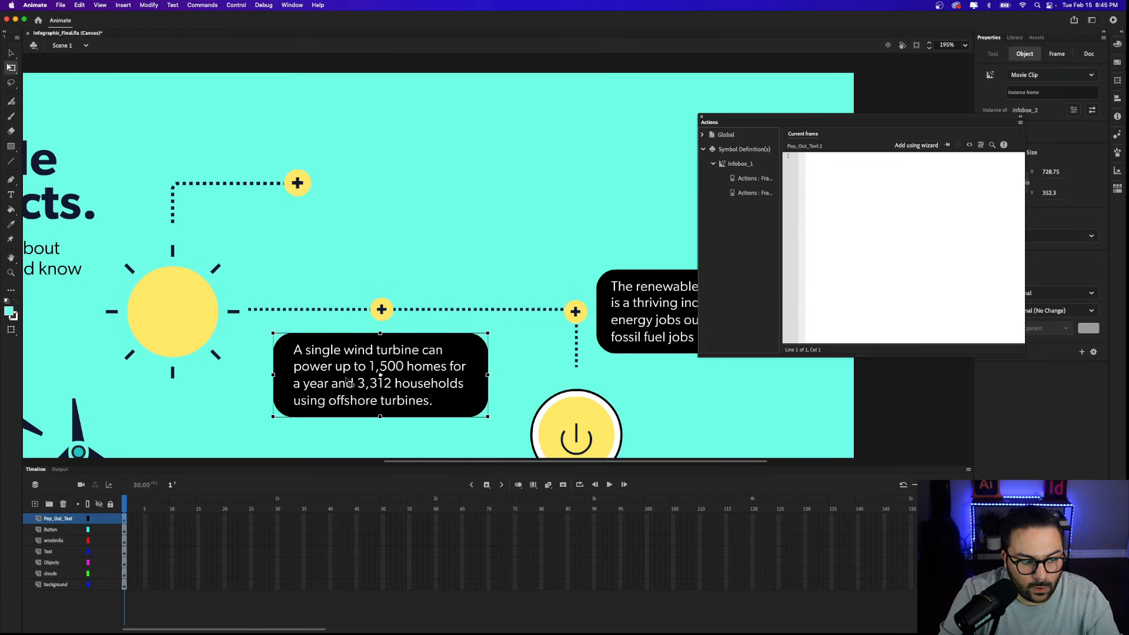
{"action": "double_click", "coordinate": [377, 363]}
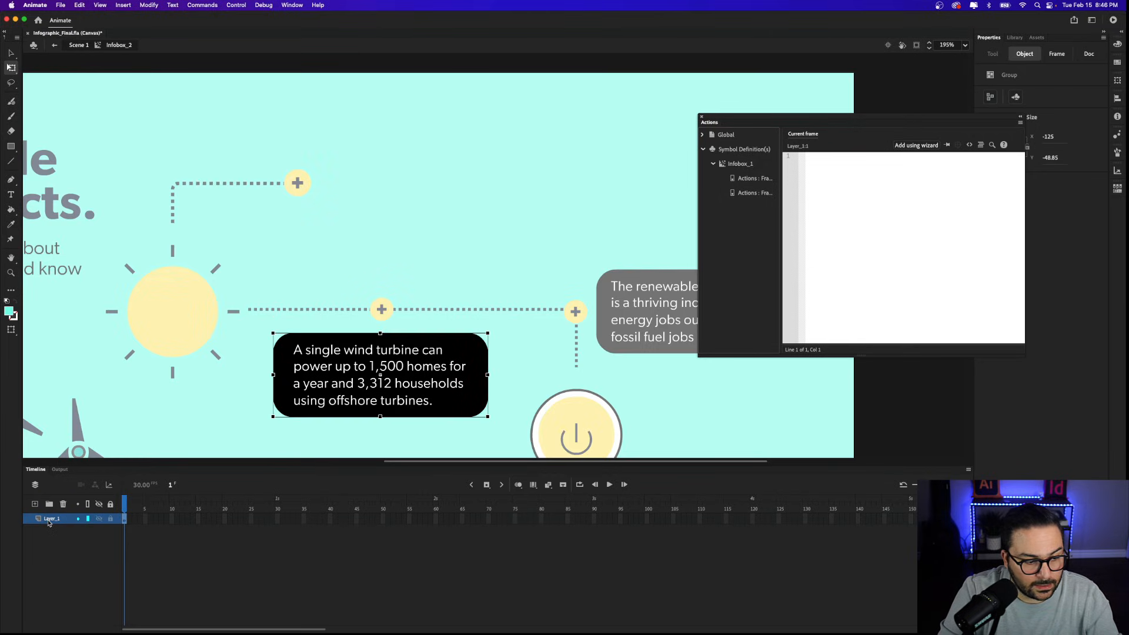
{"action": "double_click", "coordinate": [49, 519]}
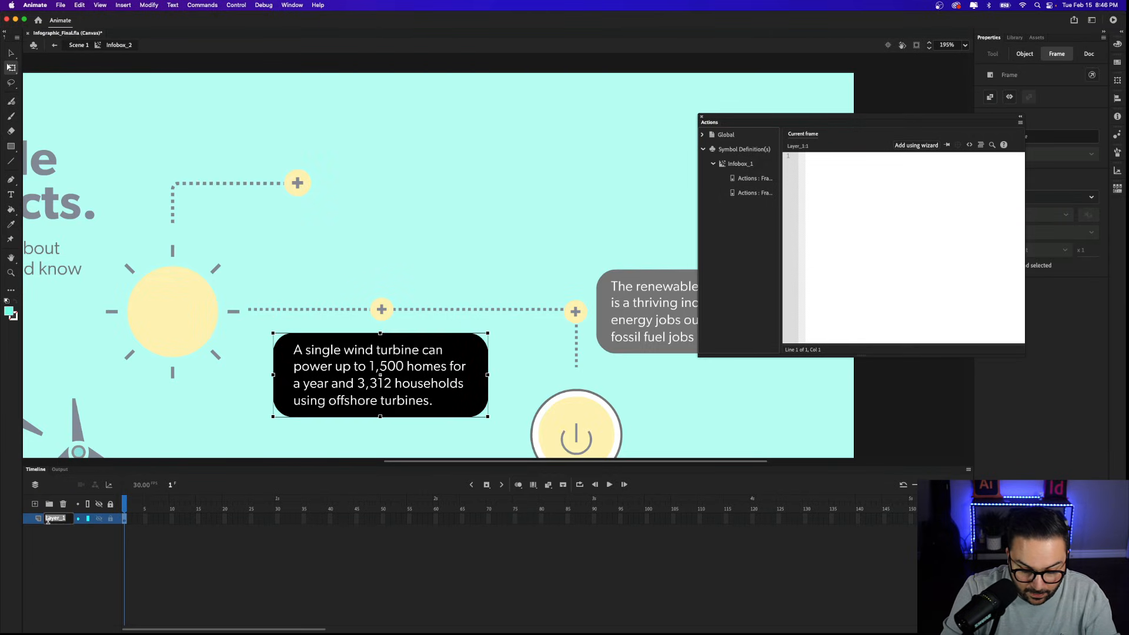
{"action": "type", "text": "P"}
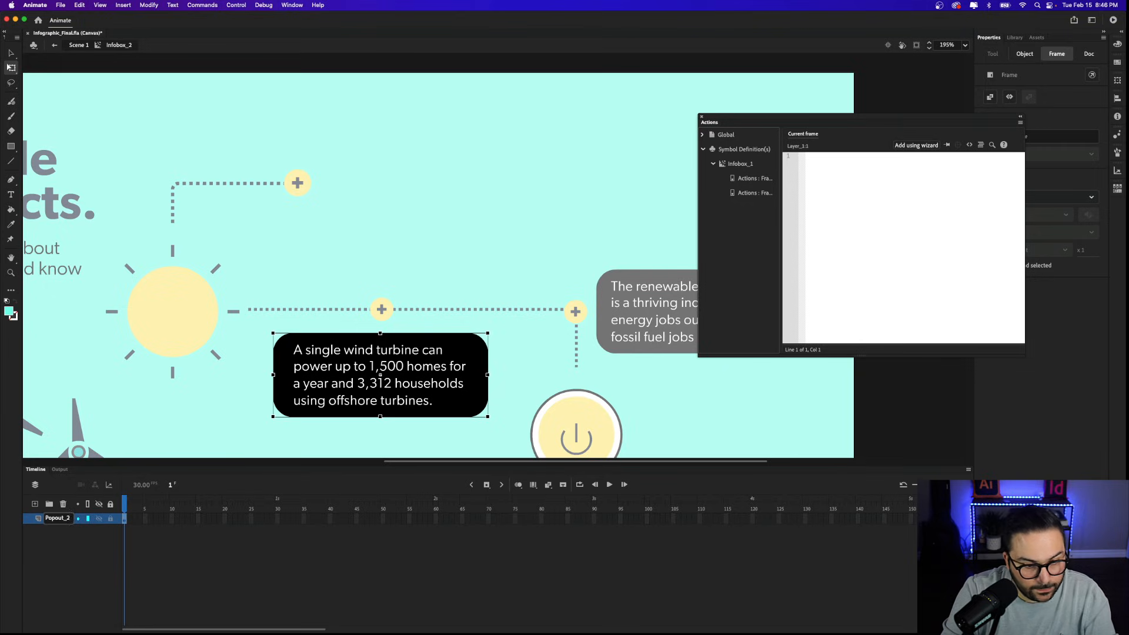
{"action": "type", "text": "opout_2"}
{"action": "key", "text": "Return"}
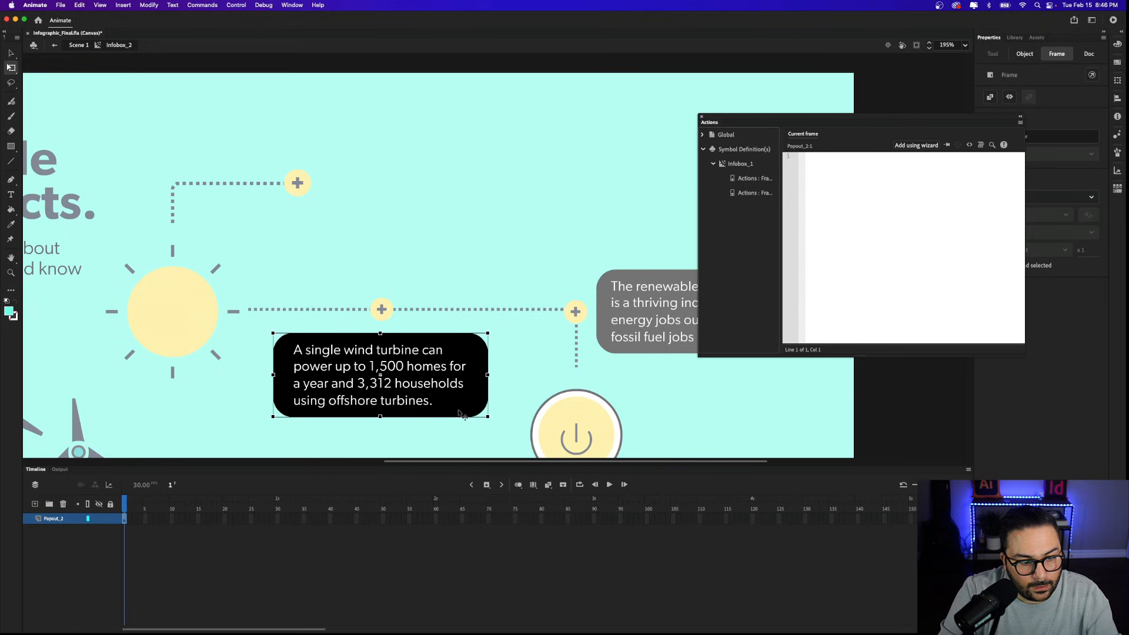
Step: Create a classic tween on the wind turbine info box and insert keyframes at frames 15 and 30
{"action": "right_click", "coordinate": [353, 412]}
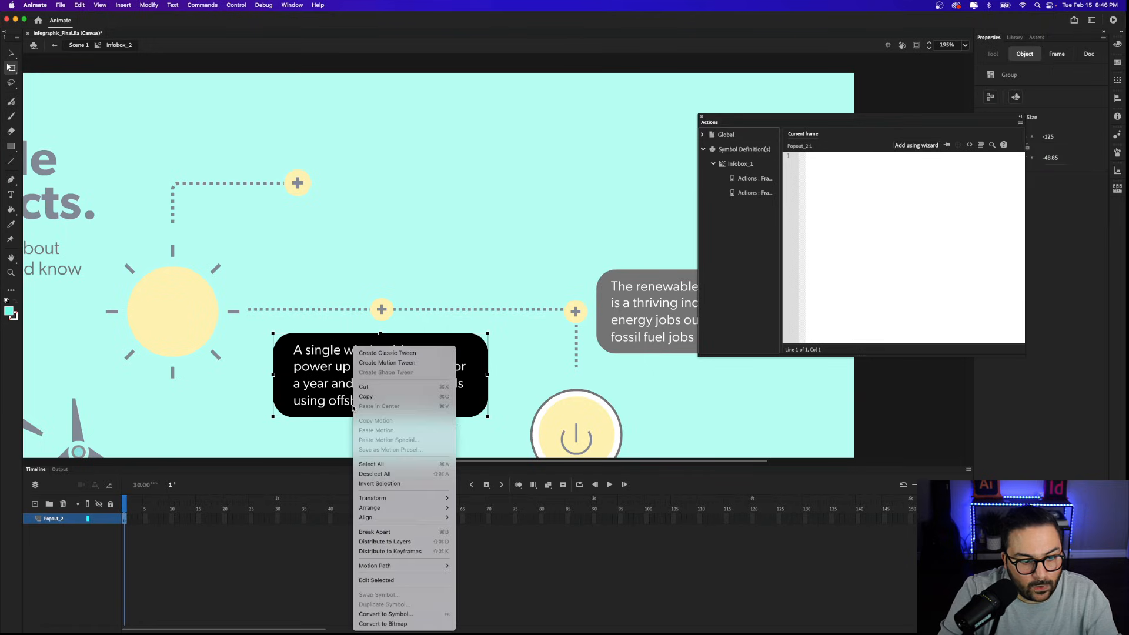
{"action": "left_click", "coordinate": [391, 353]}
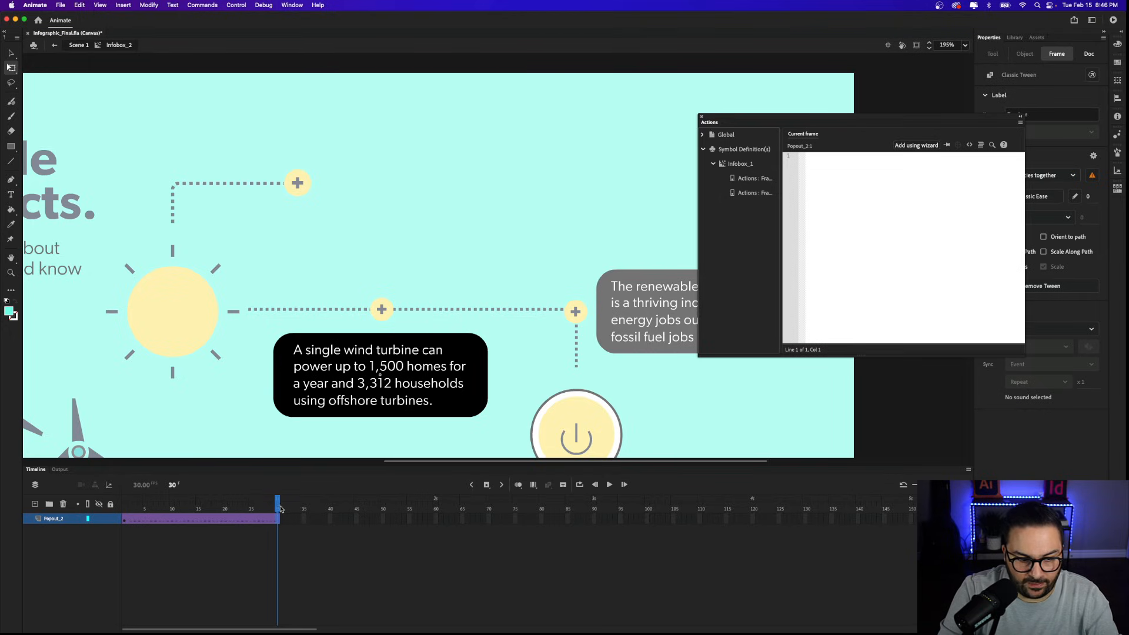
{"action": "left_click_drag", "start_coordinate": [279, 509], "coordinate": [197, 509]}
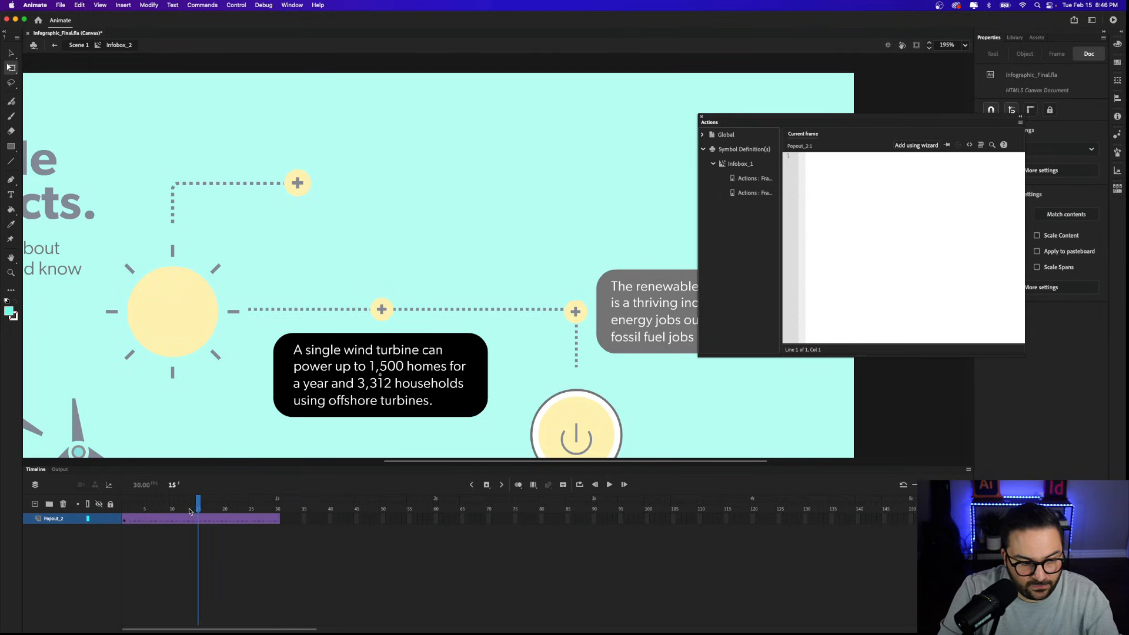
{"action": "left_click", "coordinate": [486, 485]}
{"action": "left_click_drag", "start_coordinate": [198, 505], "coordinate": [276, 509]}
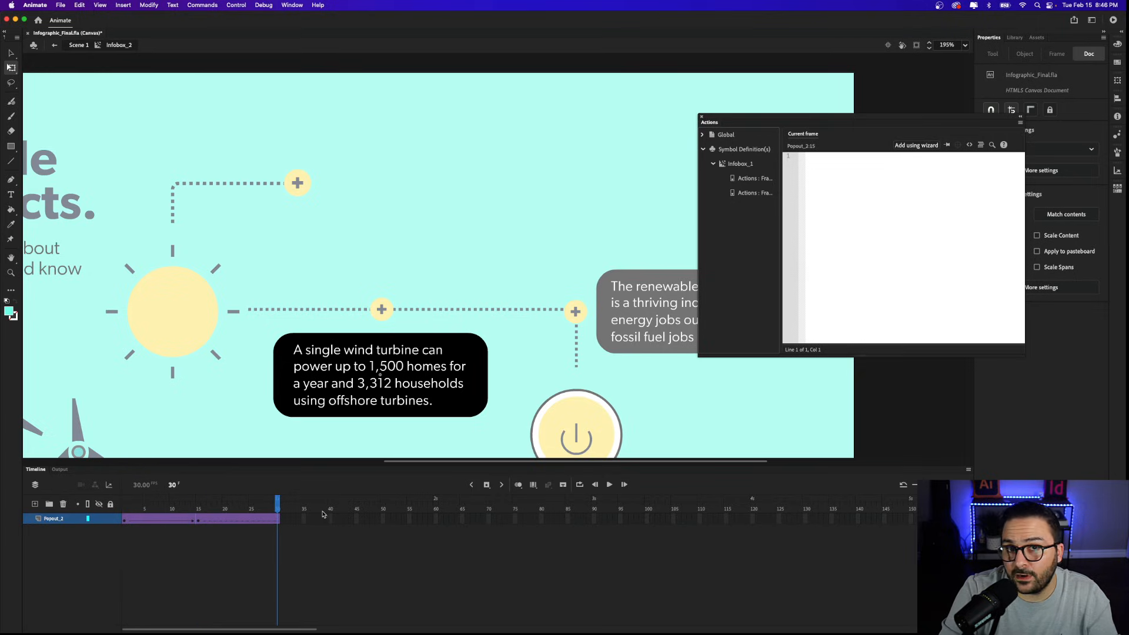
{"action": "left_click", "coordinate": [485, 485]}
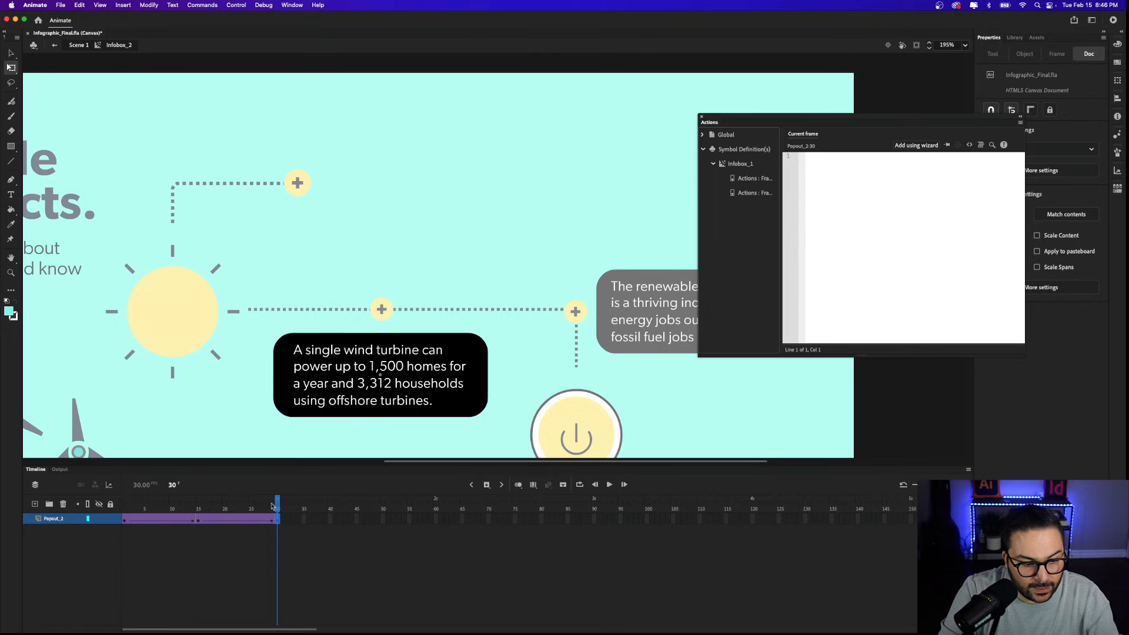
Step: Shrink the wind turbine info box at frame 1 around its center to about 4.5 by 1.8
{"action": "left_click_drag", "start_coordinate": [277, 506], "coordinate": [124, 501]}
{"action": "left_click", "coordinate": [124, 520]}
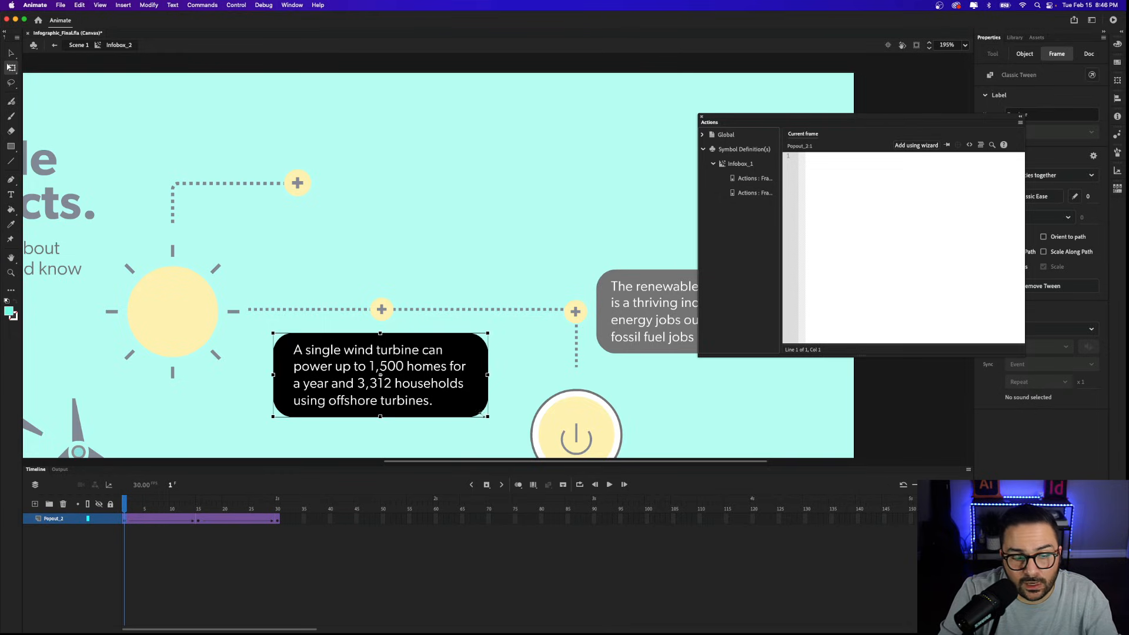
{"action": "left_click_drag", "start_coordinate": [486, 415], "coordinate": [392, 380]}
{"action": "scroll", "coordinate": [377, 387], "scroll_direction": "up", "scroll_amount": 5}
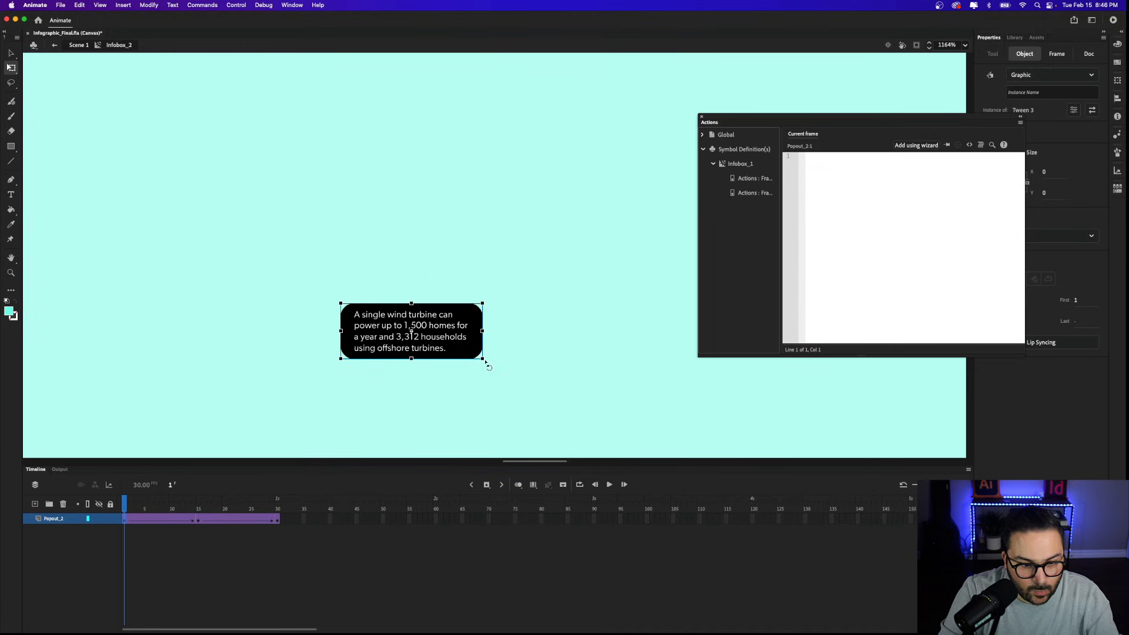
{"action": "left_click_drag", "start_coordinate": [484, 359], "coordinate": [424, 336]}
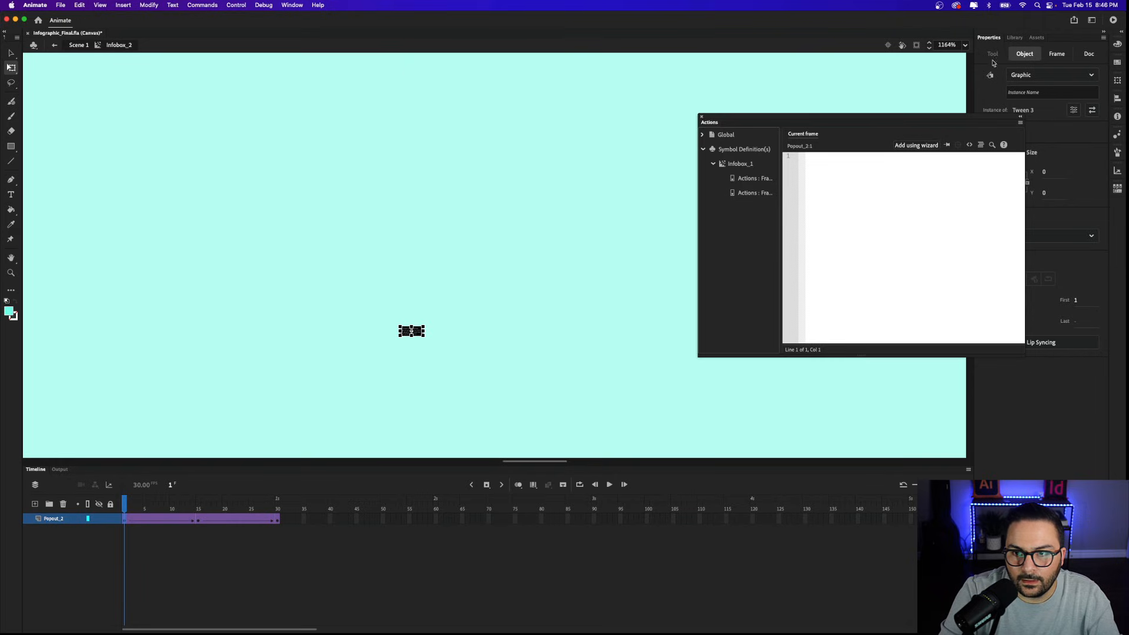
Step: Collapse the code editor and apply an Alpha color effect of 0% to the shrunken info box at frame 1
{"action": "left_click_drag", "start_coordinate": [938, 117], "coordinate": [802, 71]}
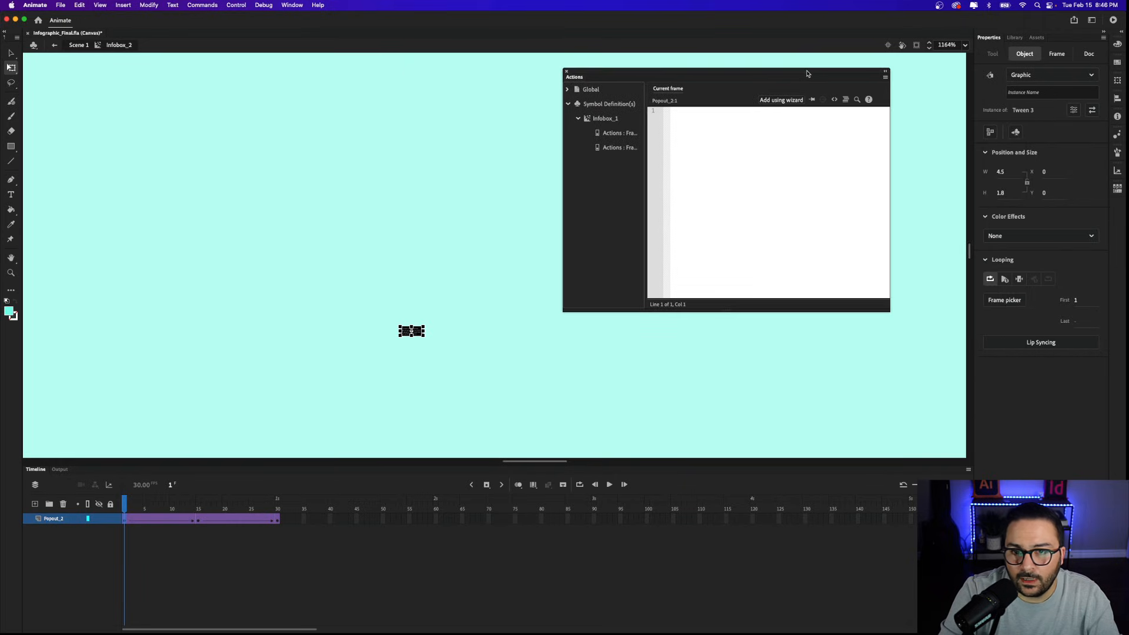
{"action": "double_click", "coordinate": [806, 69]}
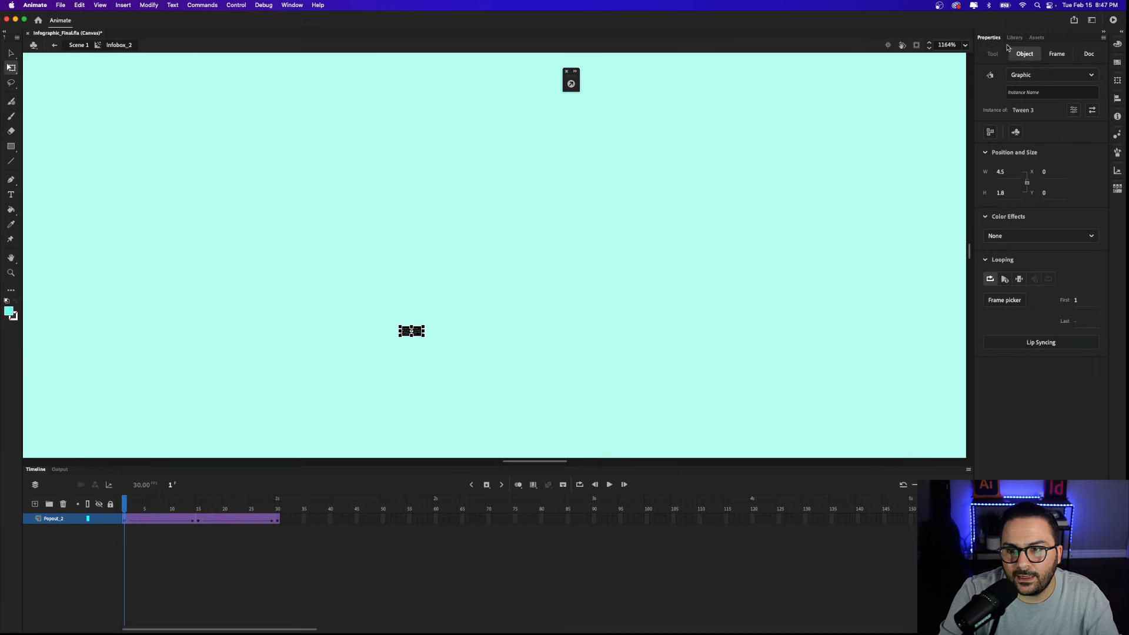
{"action": "left_click", "coordinate": [1026, 55]}
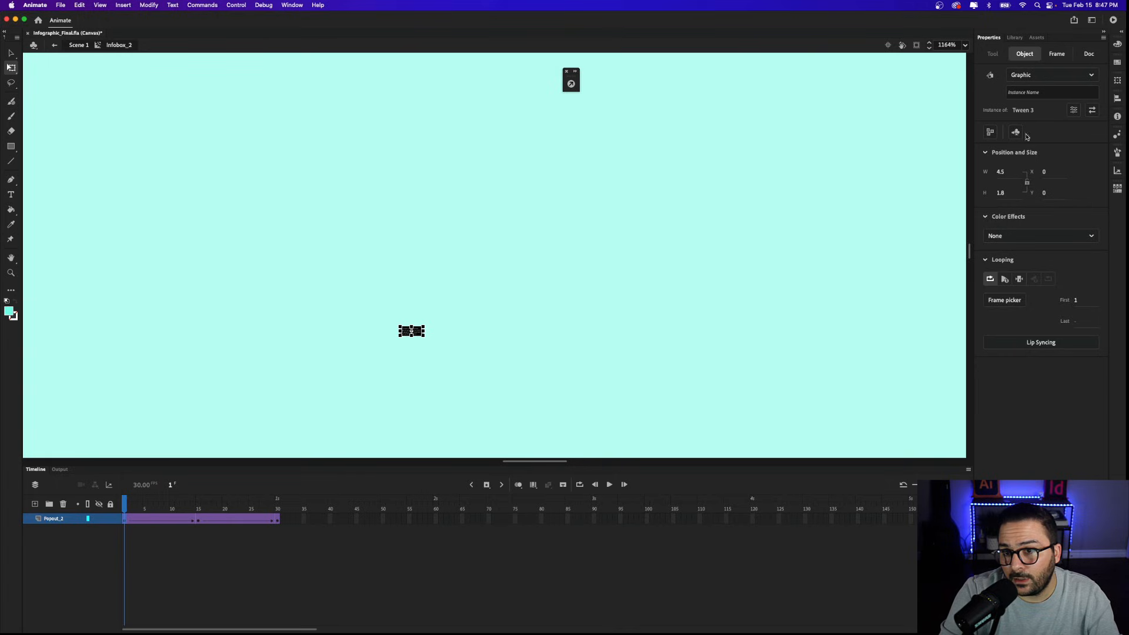
{"action": "left_click", "coordinate": [1019, 237]}
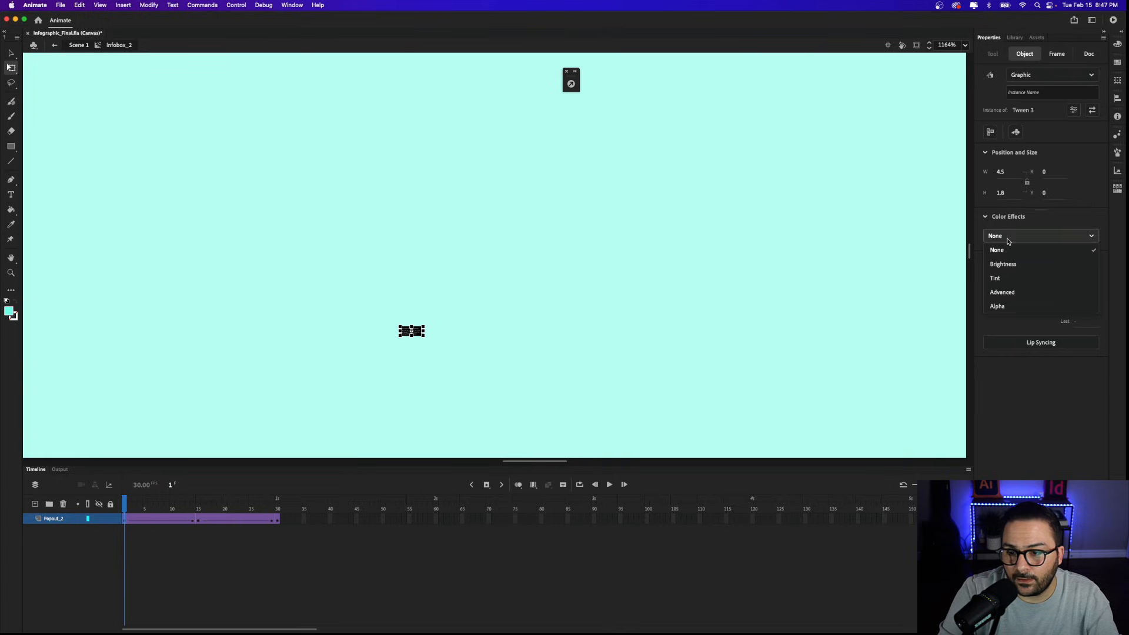
{"action": "left_click", "coordinate": [1018, 302]}
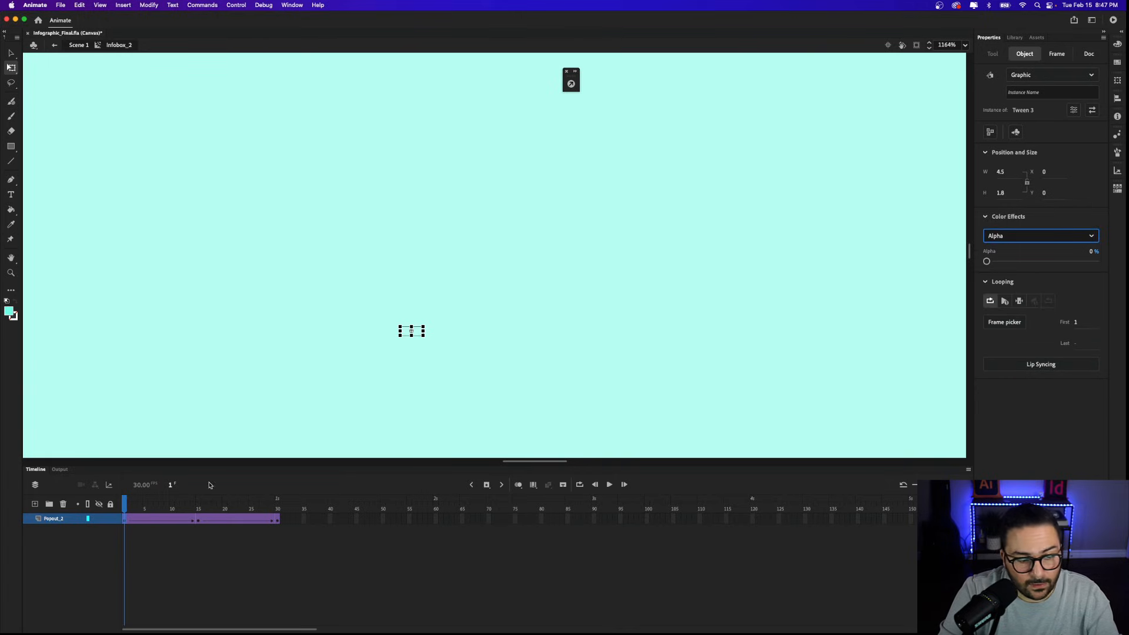
Step: Copy the keyframe at frame 1 of the Popout_2 layer and paste it onto frame 30
{"action": "left_click", "coordinate": [127, 521]}
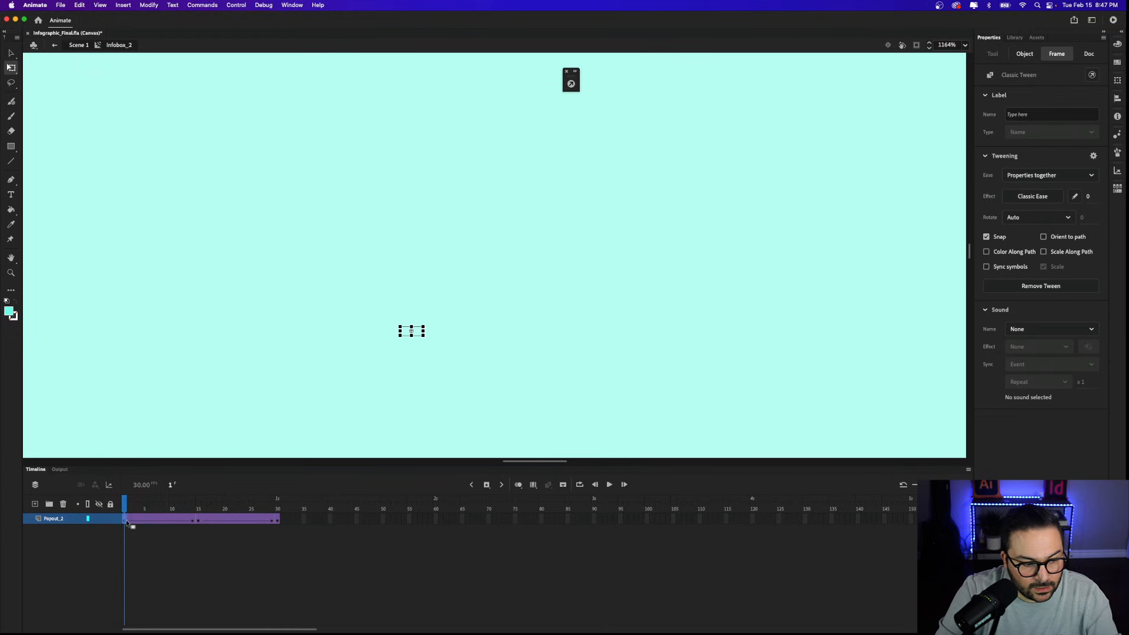
{"action": "right_click", "coordinate": [127, 522]}
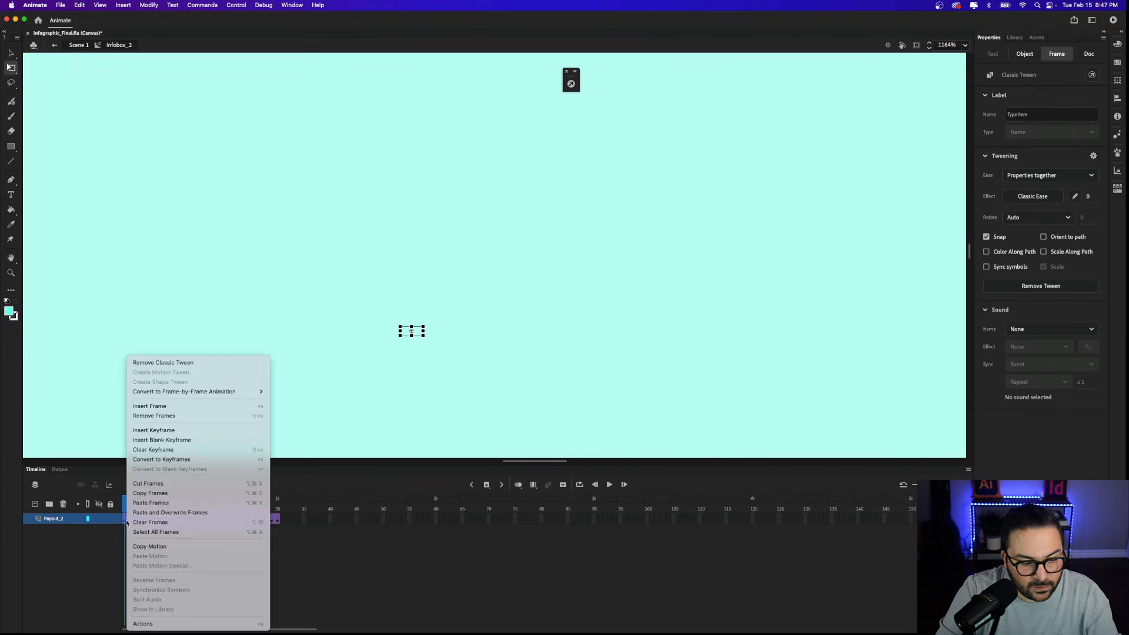
{"action": "left_click", "coordinate": [163, 495]}
{"action": "left_click", "coordinate": [278, 520]}
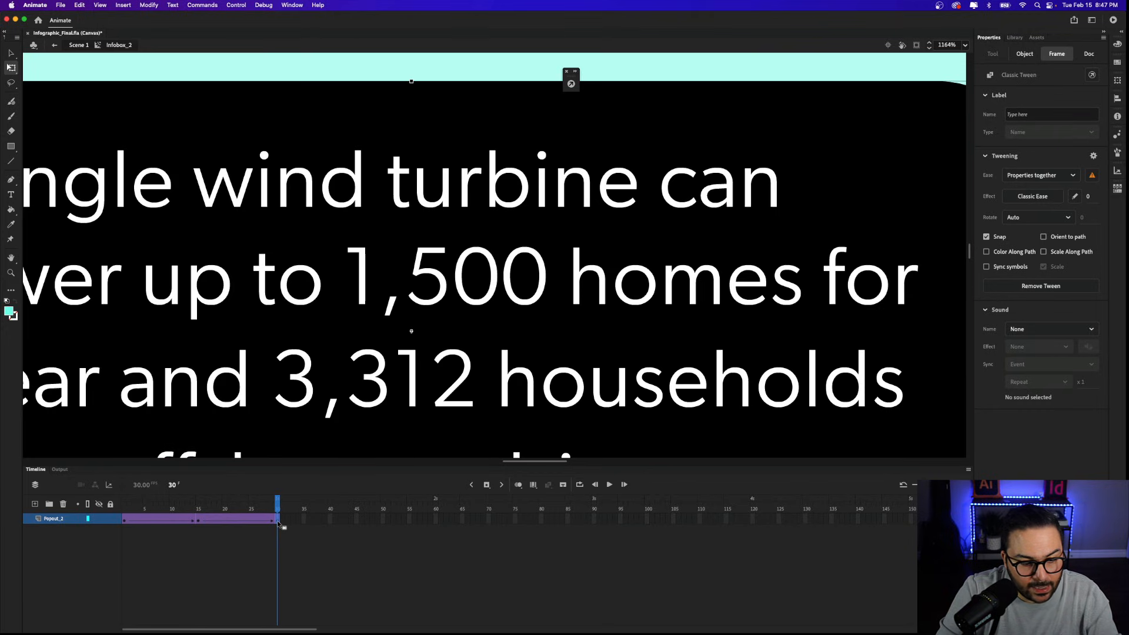
{"action": "right_click", "coordinate": [277, 520]}
{"action": "left_click", "coordinate": [298, 505]}
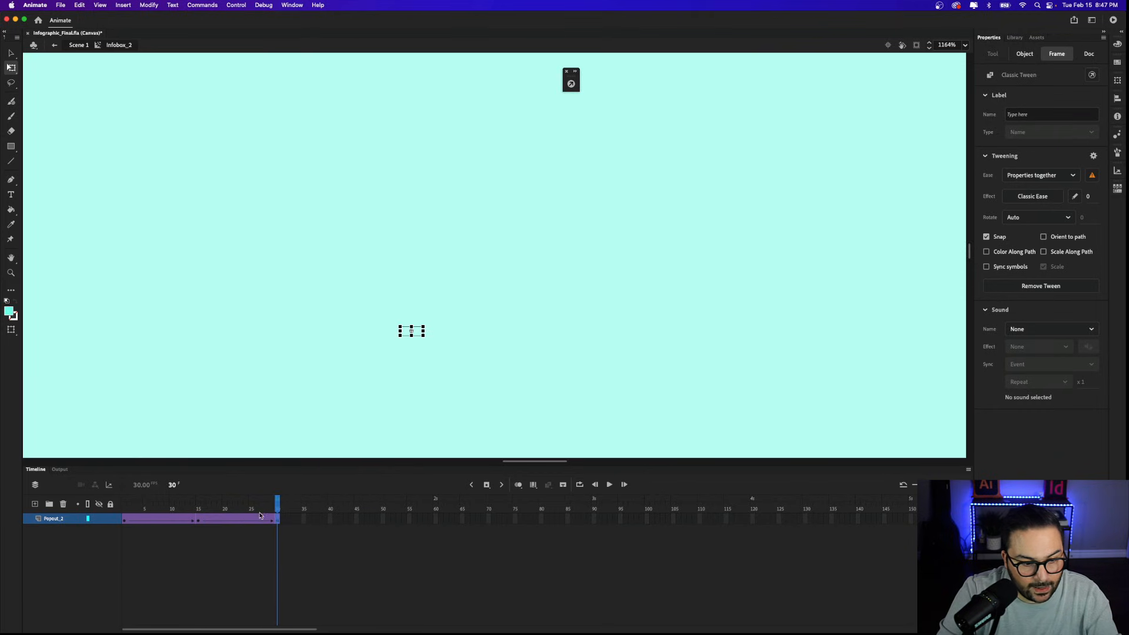
Step: Return to frame 1 and add a new layer named Actions above the Popout_2 layer
{"action": "left_click_drag", "start_coordinate": [276, 504], "coordinate": [124, 504]}
{"action": "scroll", "coordinate": [444, 261], "scroll_direction": "down", "scroll_amount": 6}
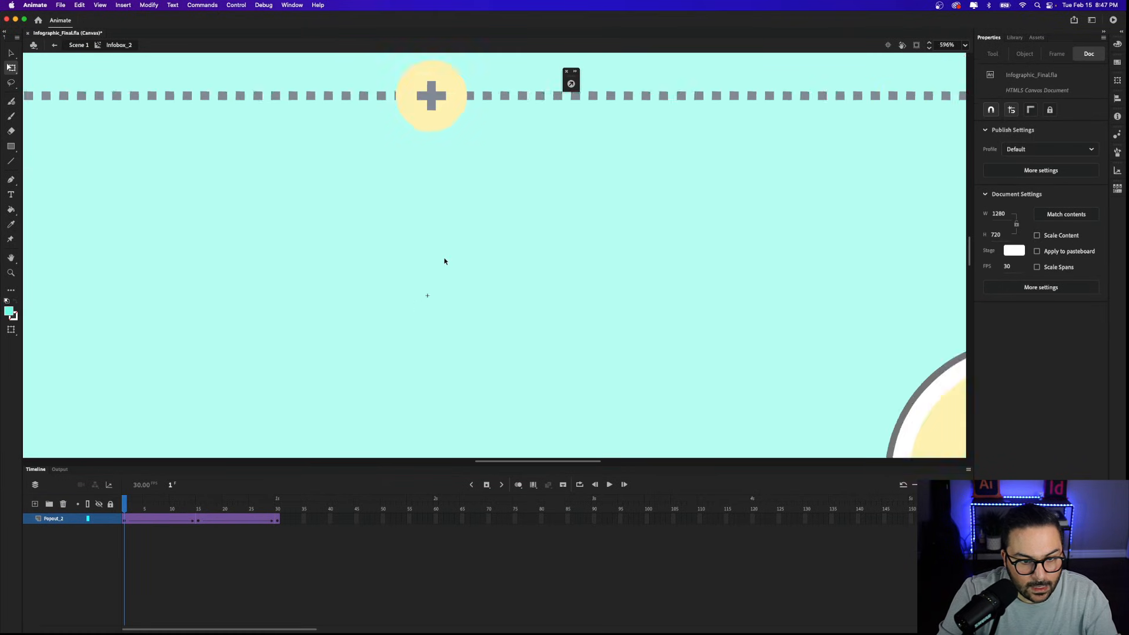
{"action": "scroll", "coordinate": [411, 264], "scroll_direction": "down", "scroll_amount": 2}
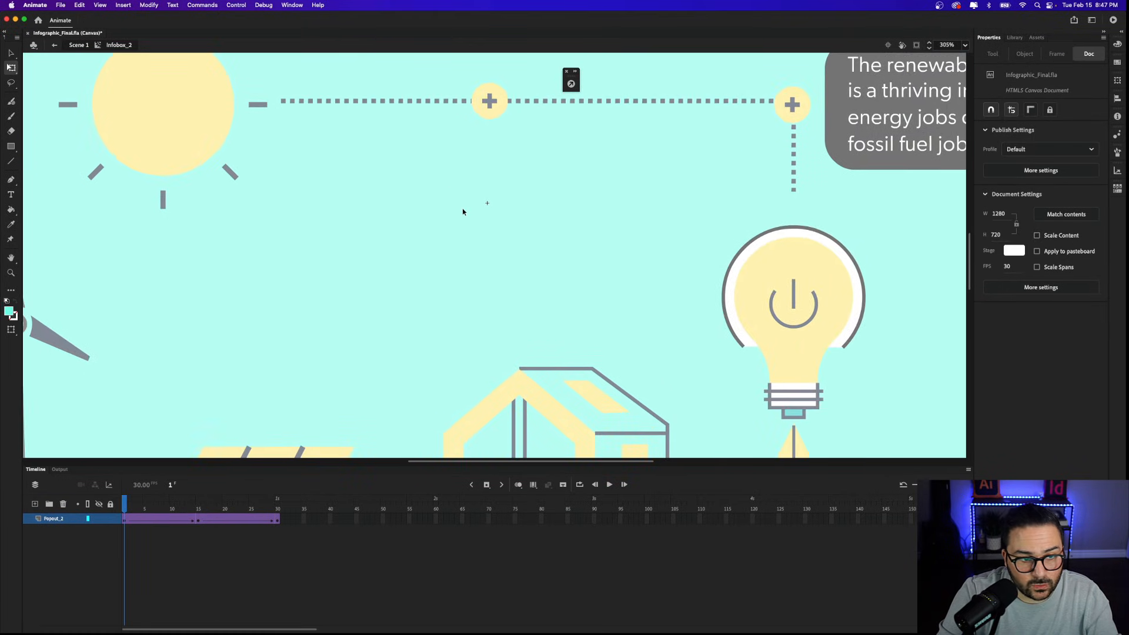
{"action": "scroll", "coordinate": [462, 211], "scroll_direction": "down", "scroll_amount": 2}
{"action": "scroll", "coordinate": [462, 211], "scroll_direction": "up", "scroll_amount": 1}
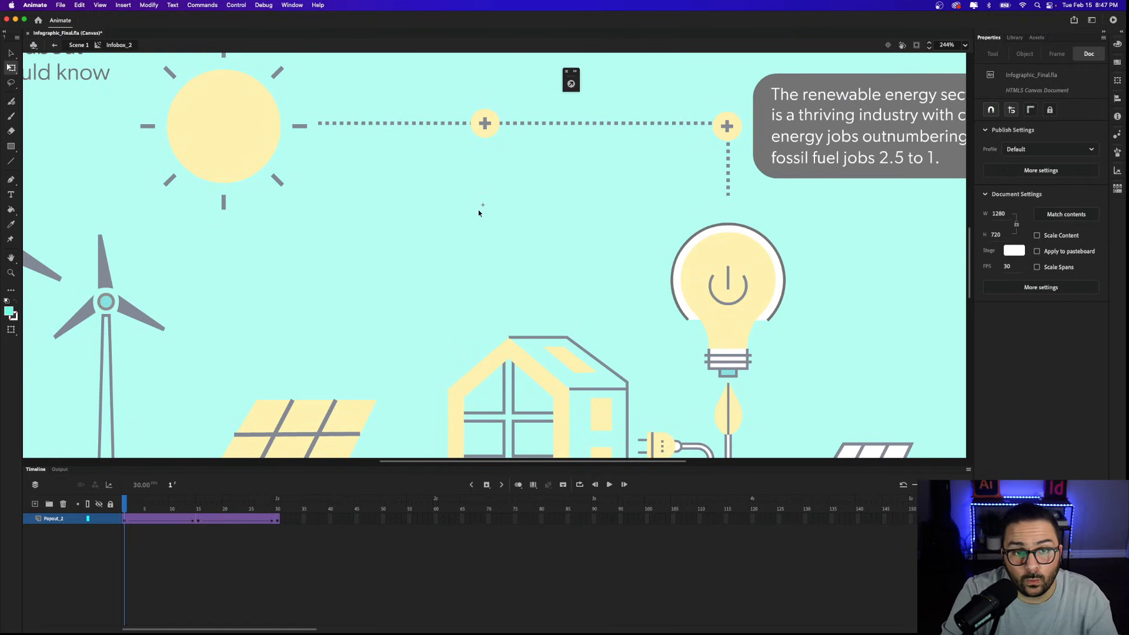
{"action": "left_click", "coordinate": [34, 505]}
{"action": "double_click", "coordinate": [51, 519]}
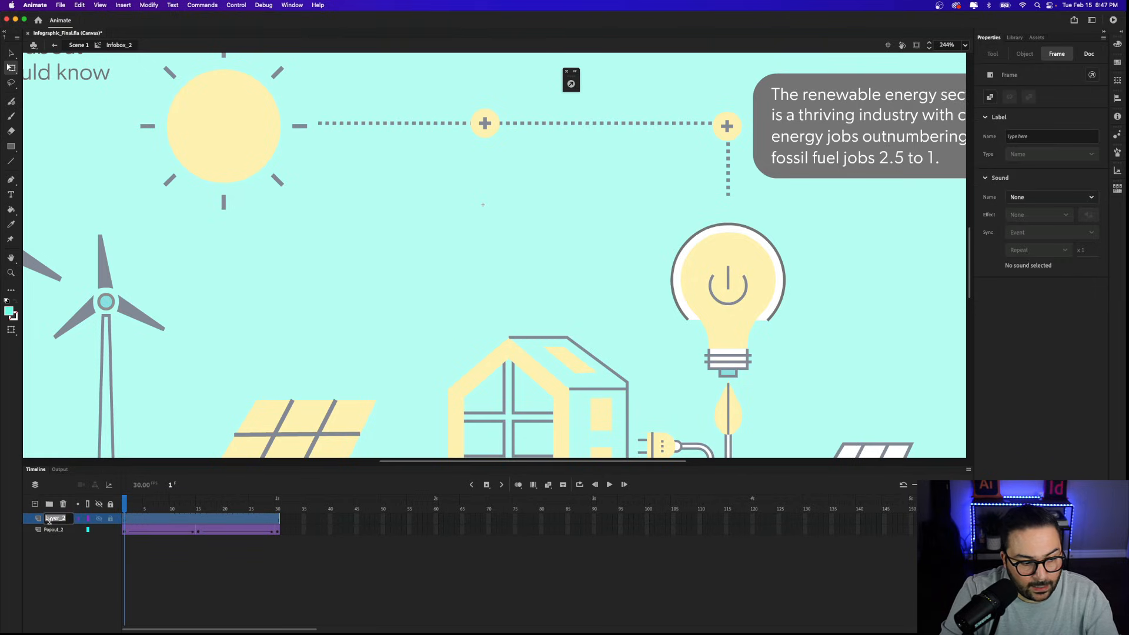
{"action": "type", "text": "Action"}
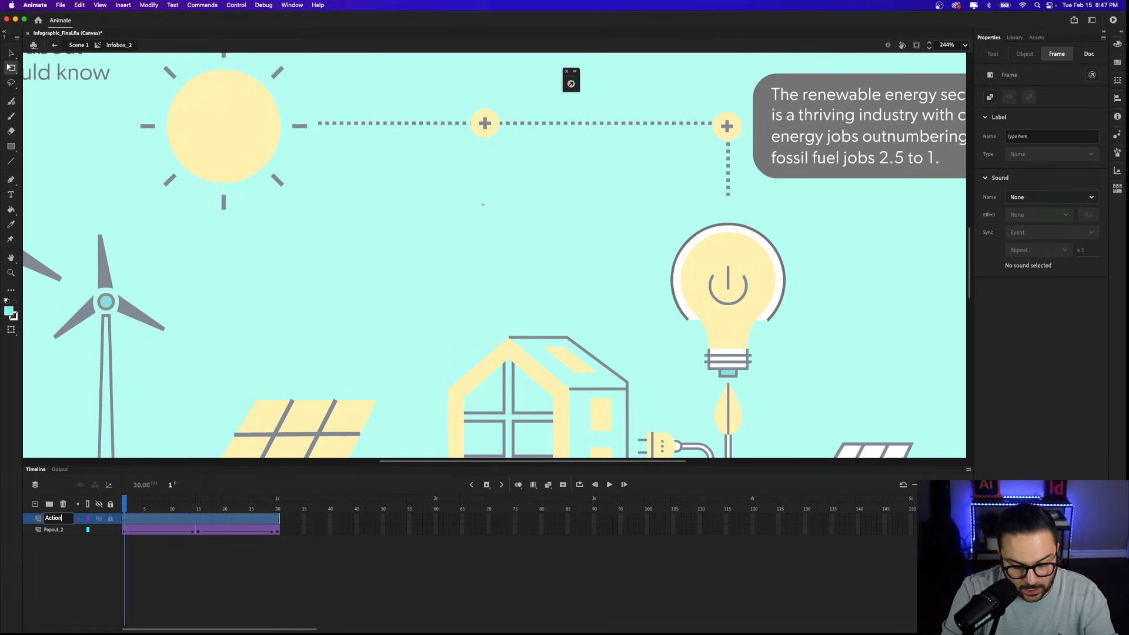
{"action": "type", "text": "s"}
{"action": "key", "text": "Return"}
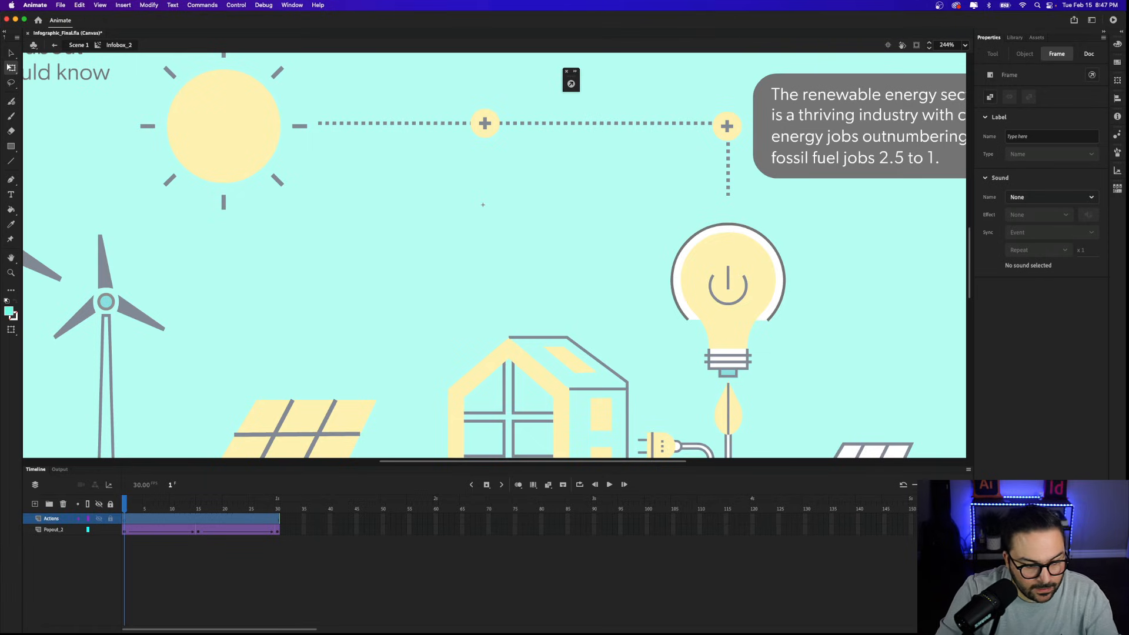
Step: Add a Stop action for this timeline, triggered with this frame, to frame 1 of the Actions layer using the wizard
{"action": "left_click", "coordinate": [126, 522]}
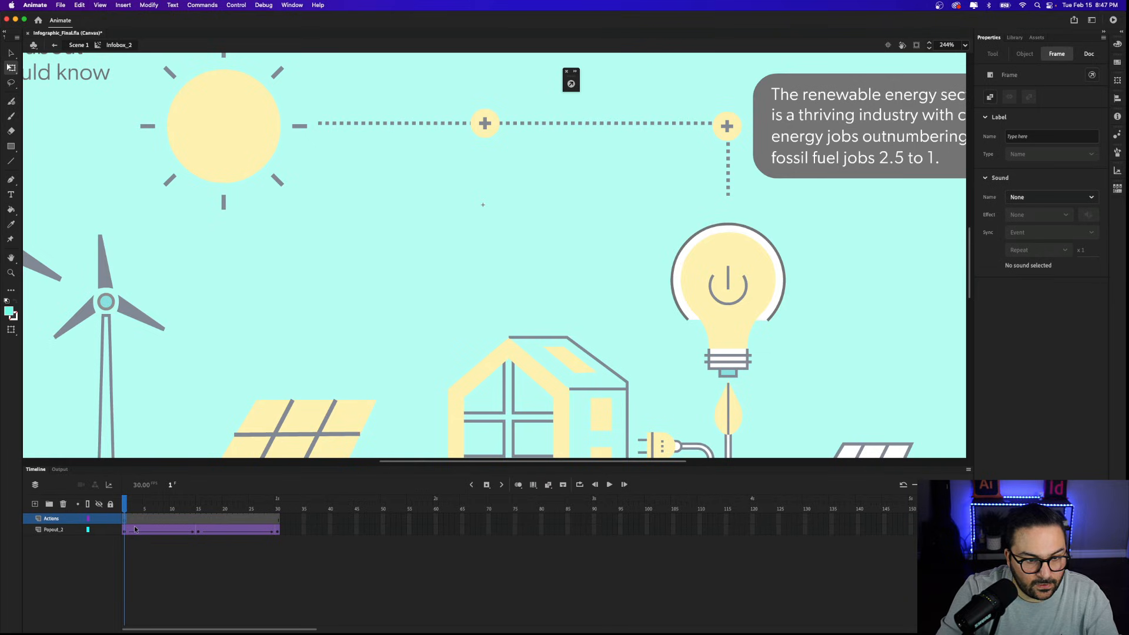
{"action": "left_click", "coordinate": [575, 72]}
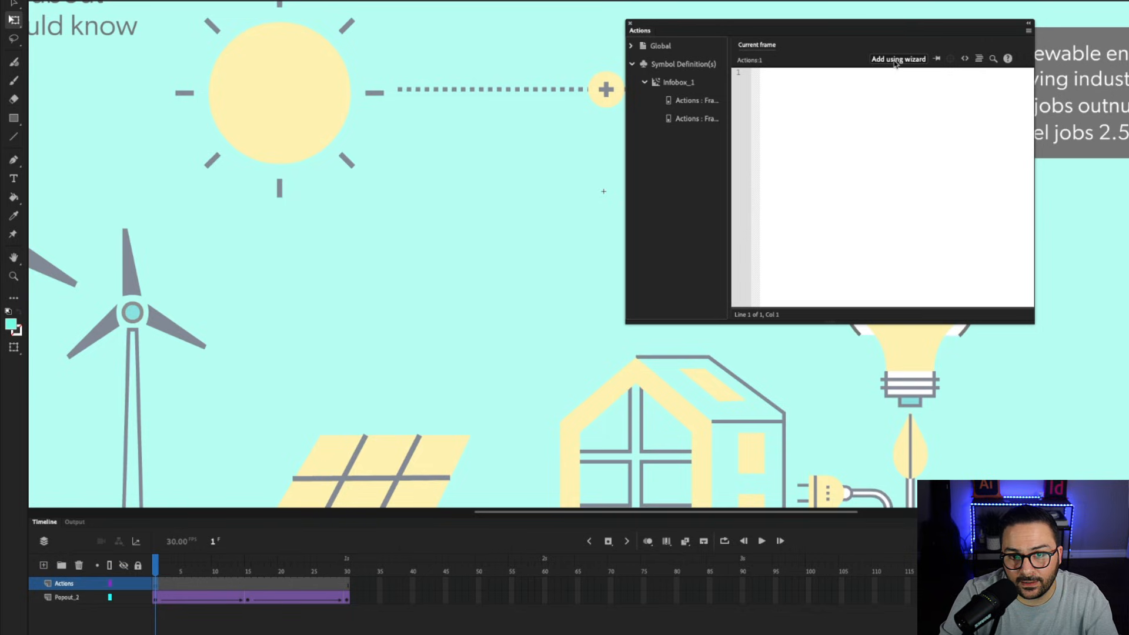
{"action": "left_click", "coordinate": [895, 60]}
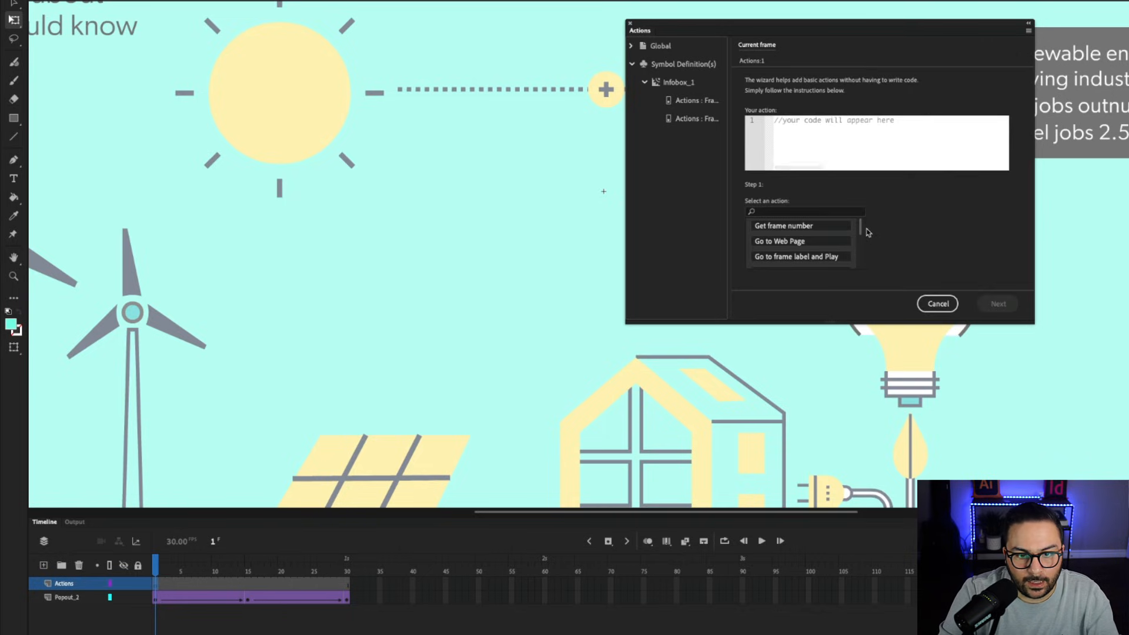
{"action": "scroll", "coordinate": [861, 235], "scroll_direction": "down", "scroll_amount": 5}
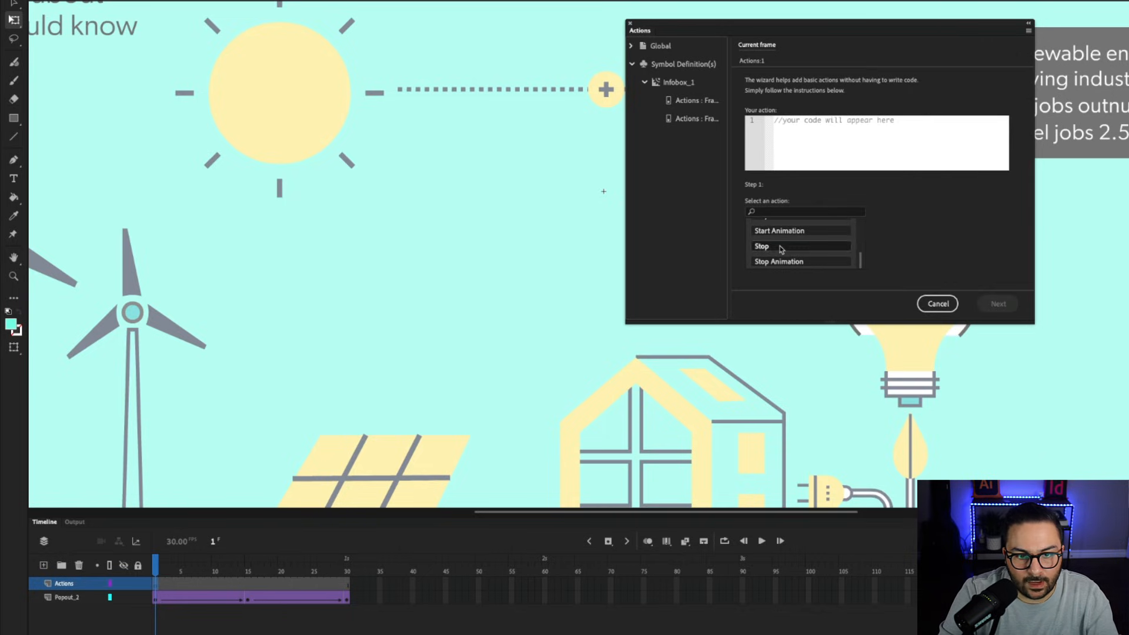
{"action": "left_click", "coordinate": [781, 246]}
{"action": "left_click", "coordinate": [904, 228]}
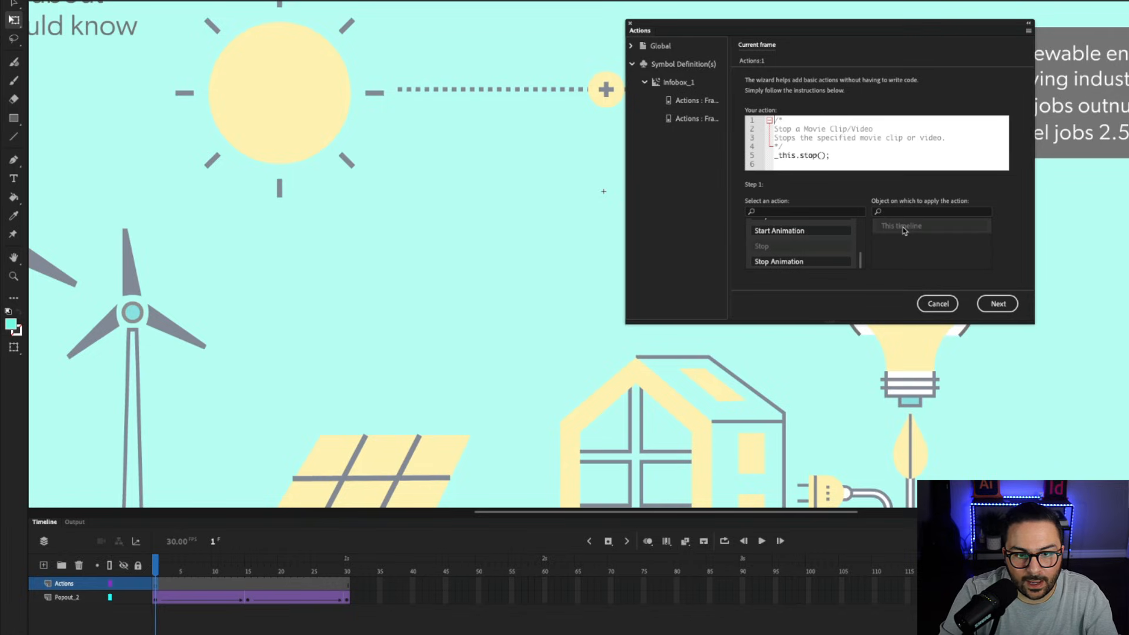
{"action": "left_click", "coordinate": [998, 304]}
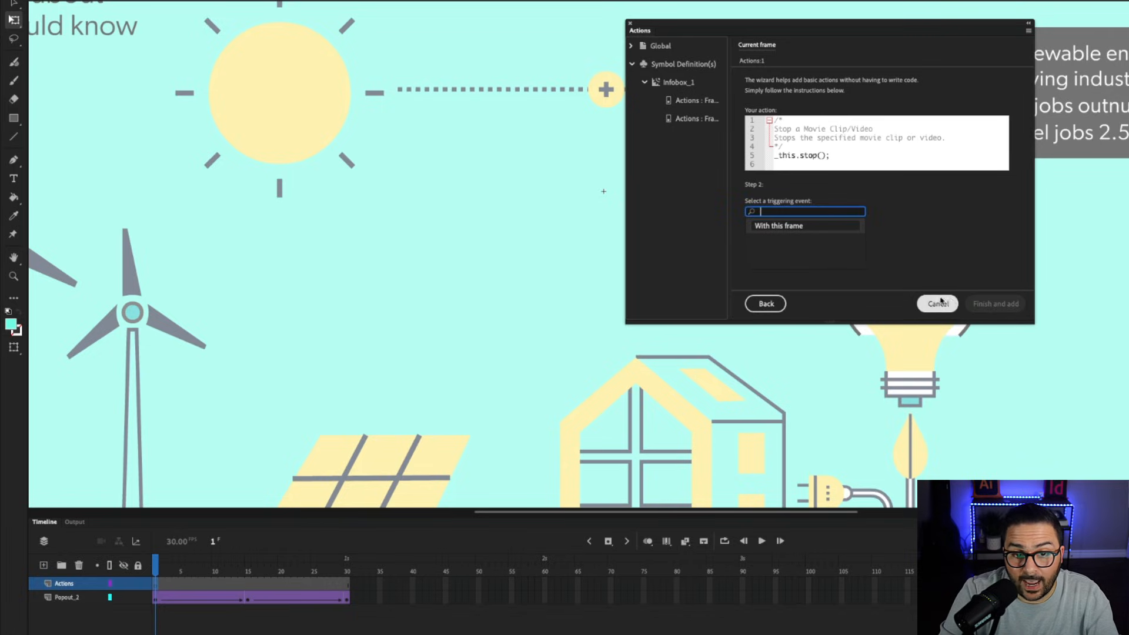
{"action": "left_click", "coordinate": [790, 228]}
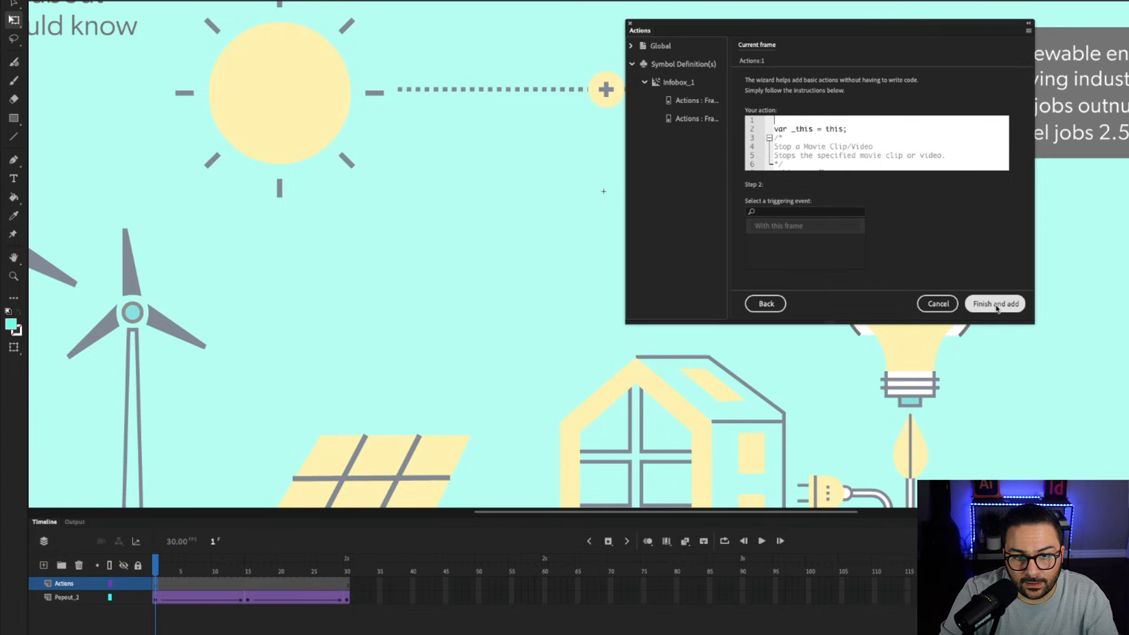
{"action": "left_click", "coordinate": [995, 304]}
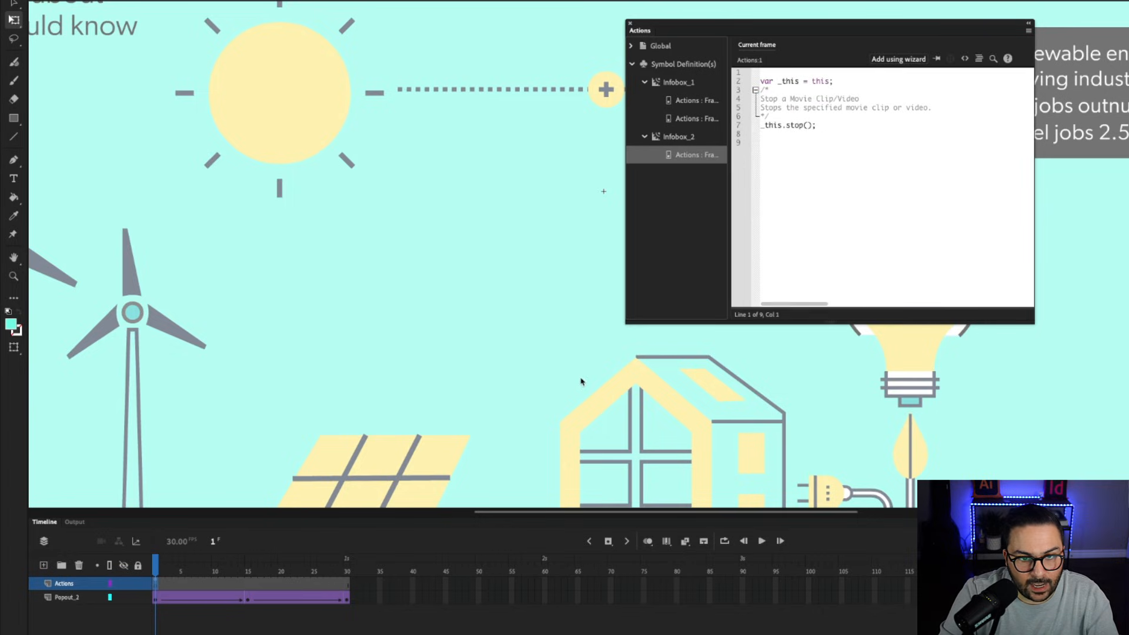
Step: Insert a keyframe at frame 15 of the Actions layer and give it a Stop action for this timeline, triggered with this frame
{"action": "left_click_drag", "start_coordinate": [156, 566], "coordinate": [250, 563]}
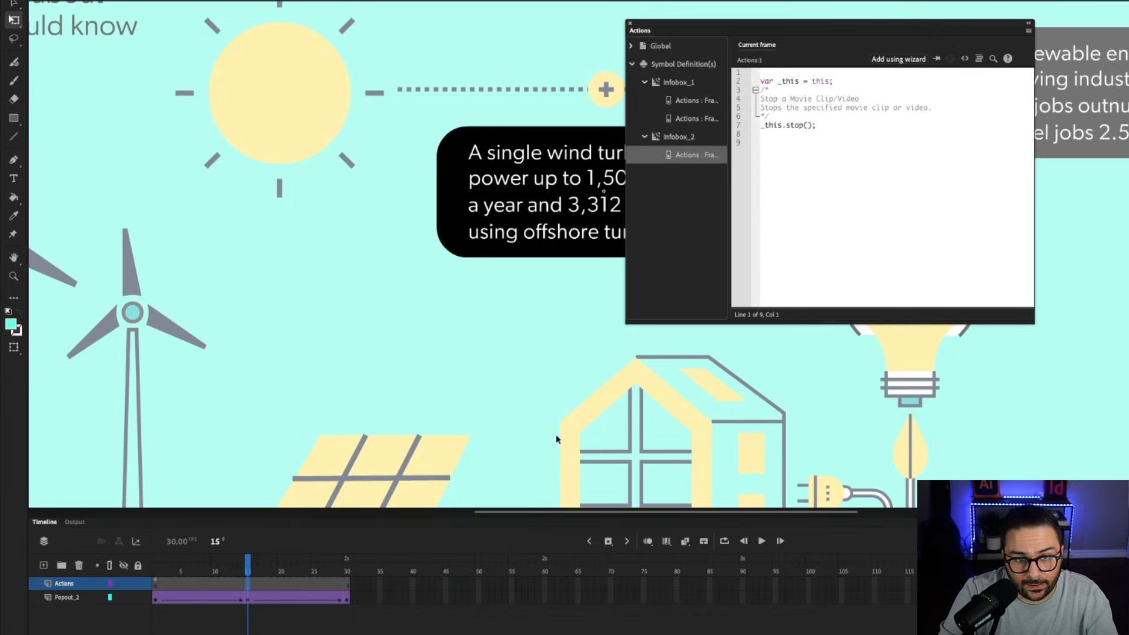
{"action": "left_click", "coordinate": [609, 542]}
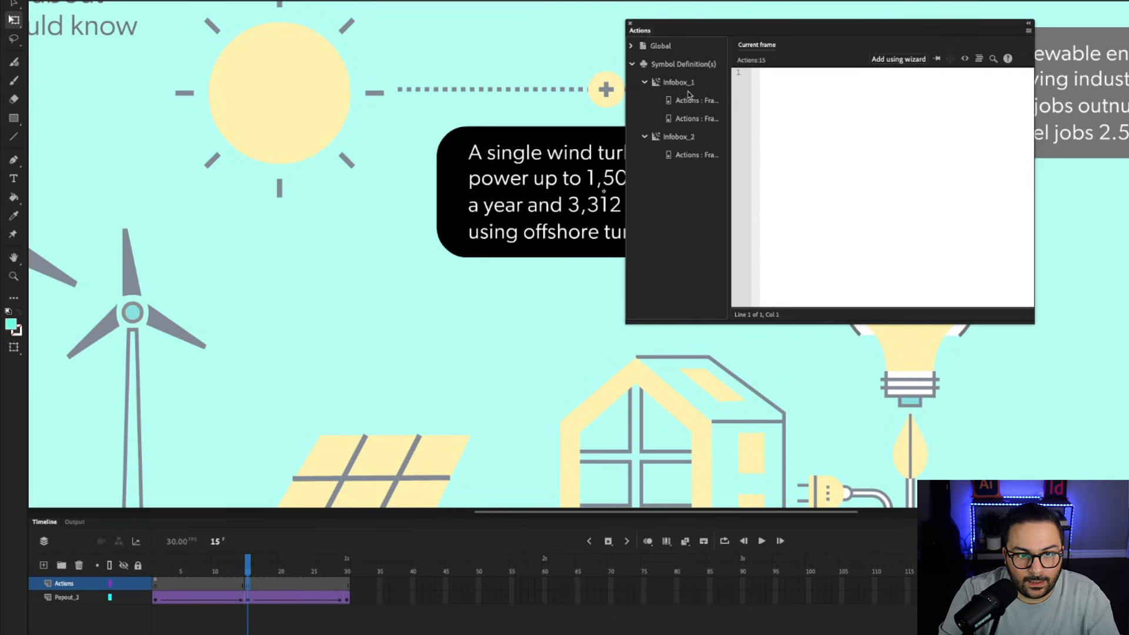
{"action": "left_click", "coordinate": [886, 60]}
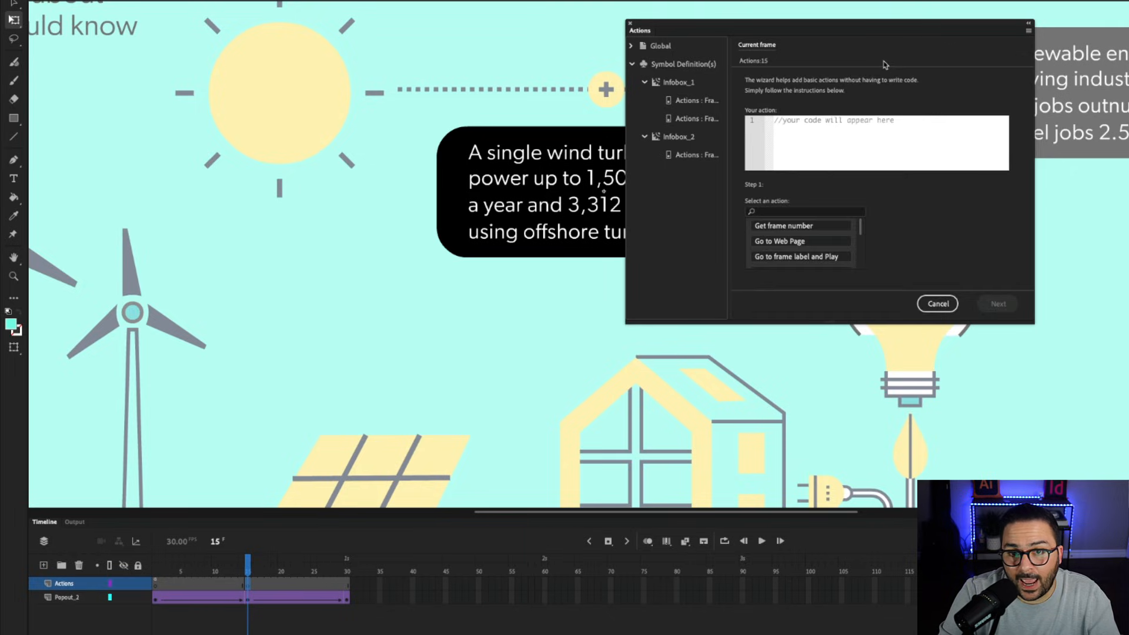
{"action": "left_click_drag", "start_coordinate": [861, 227], "coordinate": [860, 258]}
{"action": "left_click", "coordinate": [772, 248]}
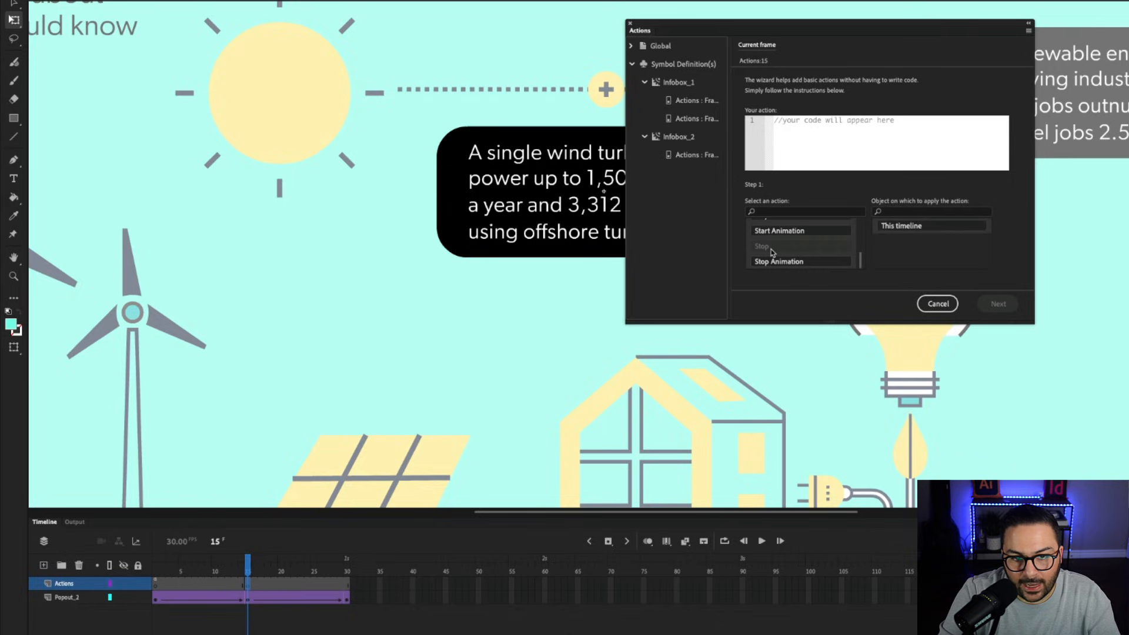
{"action": "left_click", "coordinate": [908, 228]}
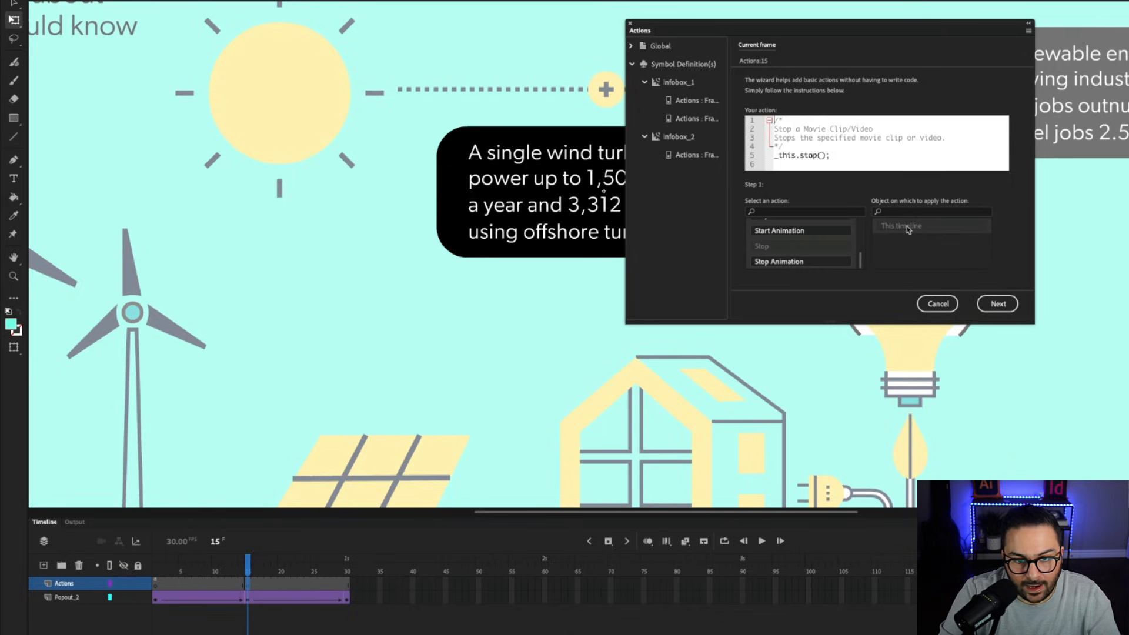
{"action": "left_click", "coordinate": [998, 304]}
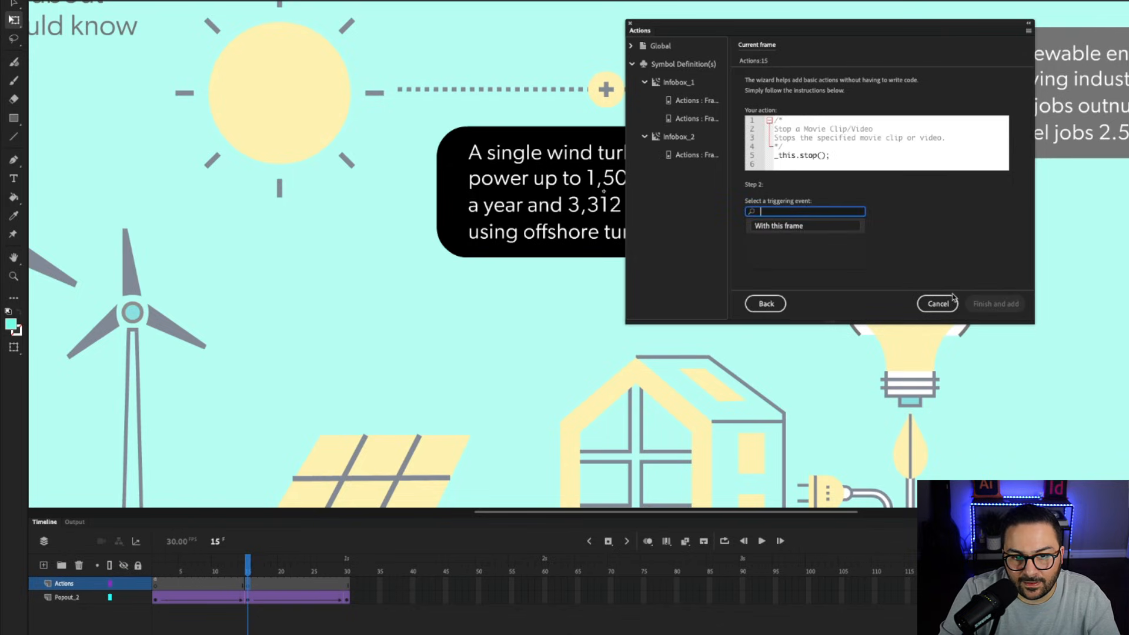
{"action": "left_click", "coordinate": [789, 228]}
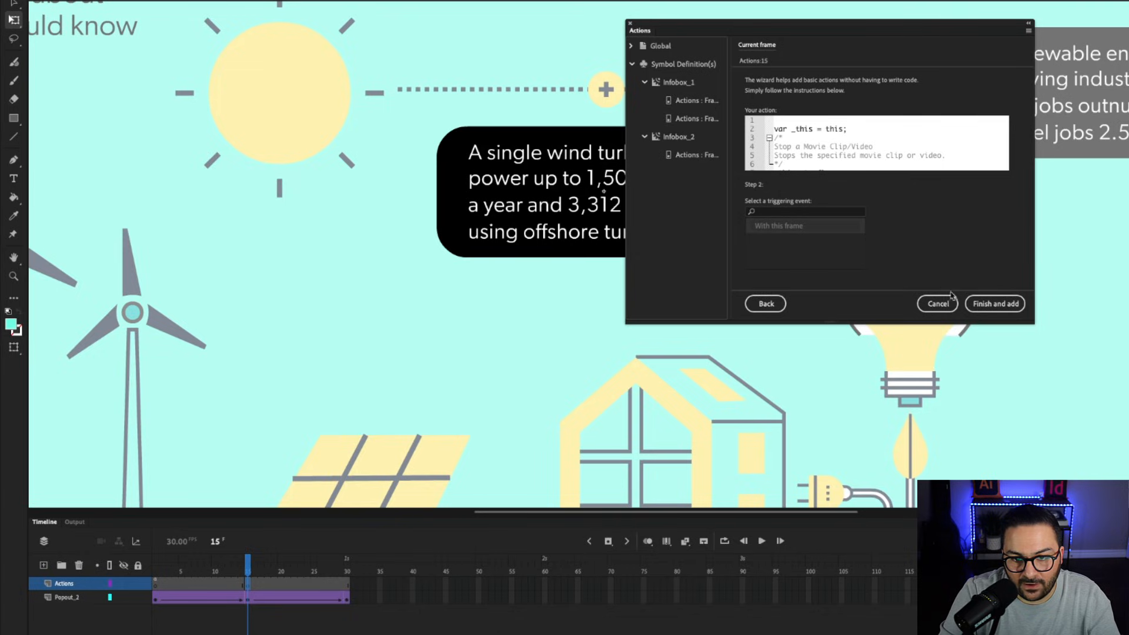
{"action": "left_click", "coordinate": [991, 304]}
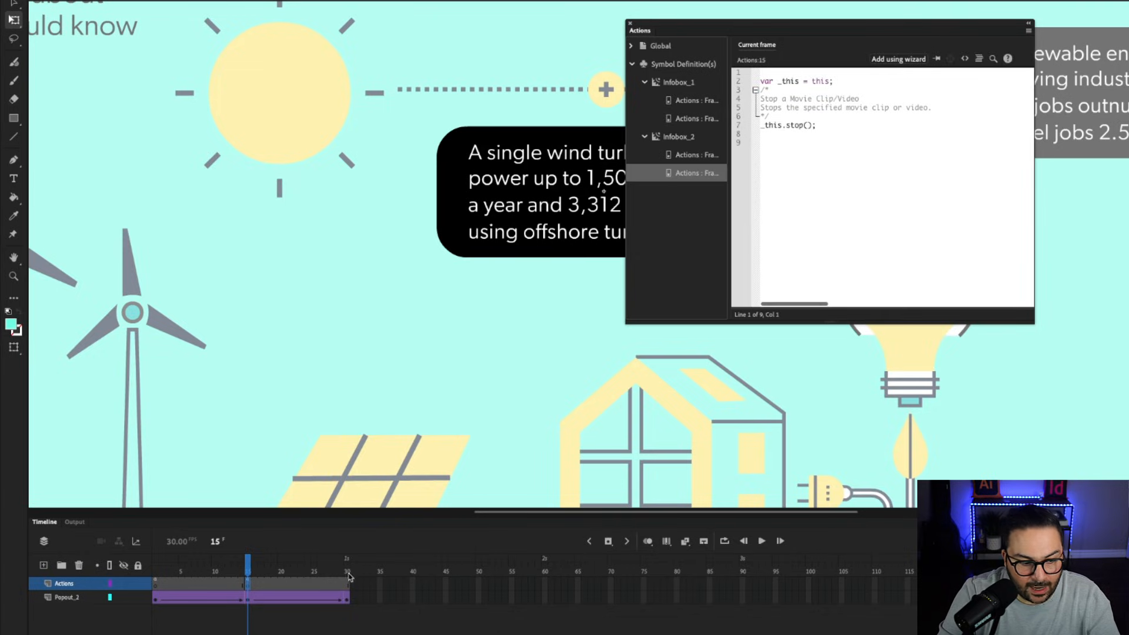
Step: Return to Scene 1 and open the Infobox_3 symbol beside the light bulb for editing
{"action": "left_click_drag", "start_coordinate": [248, 570], "coordinate": [205, 580]}
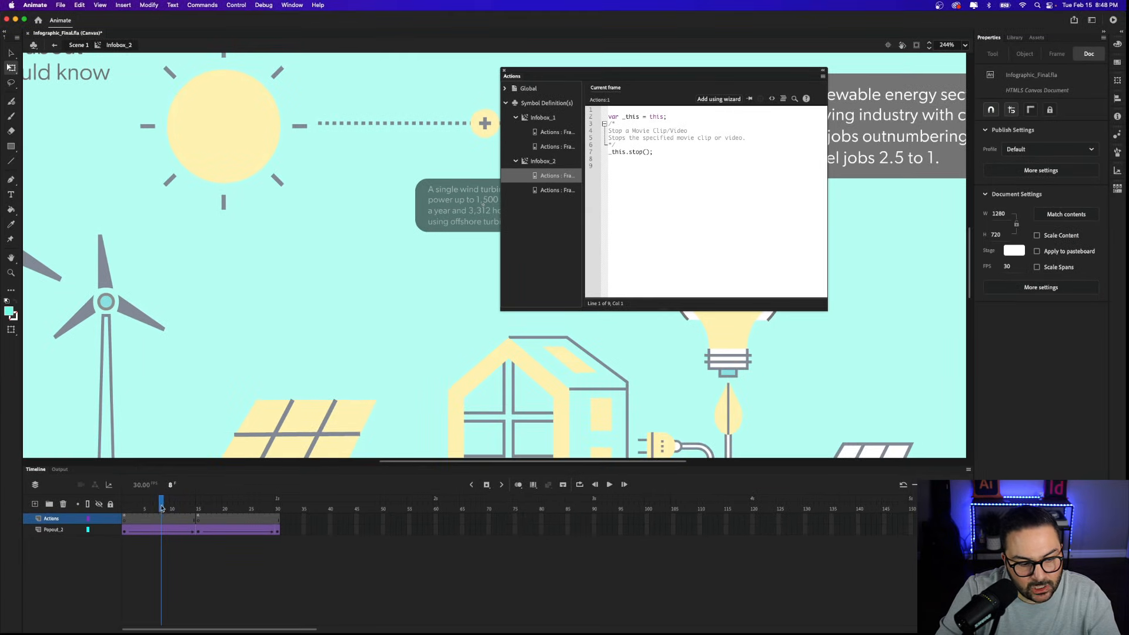
{"action": "left_click_drag", "start_coordinate": [162, 507], "coordinate": [124, 510]}
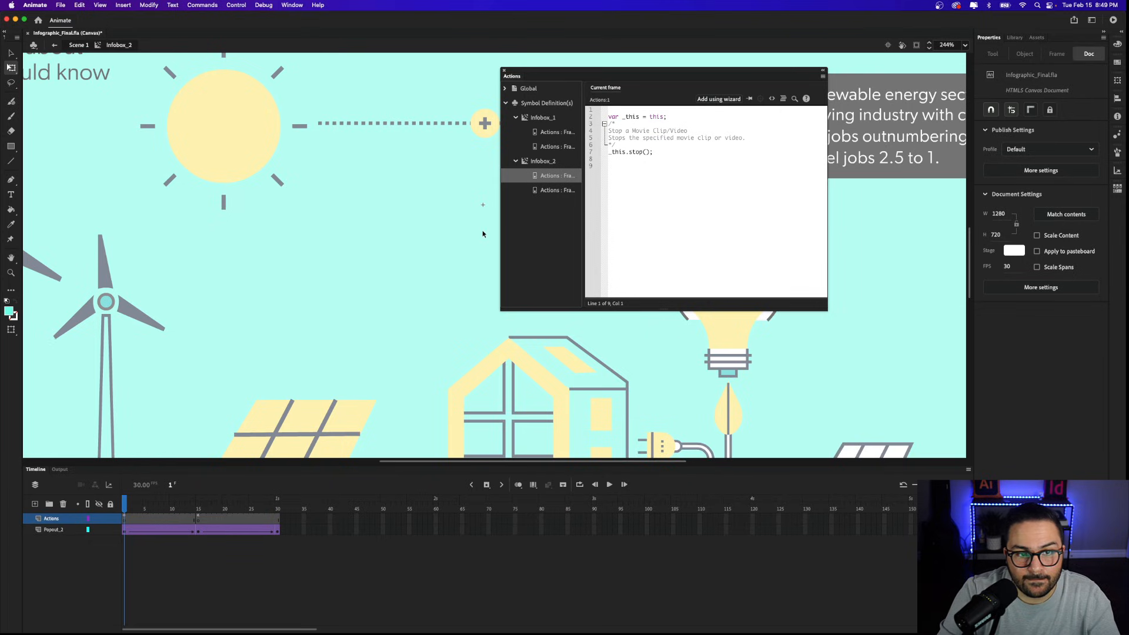
{"action": "left_click", "coordinate": [56, 47]}
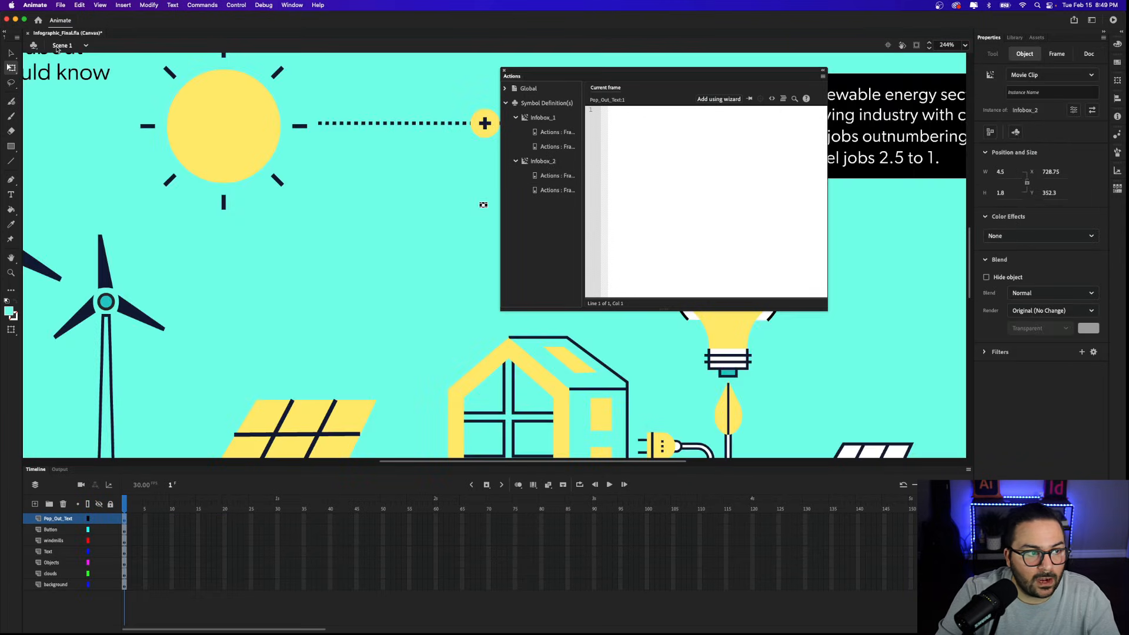
{"action": "scroll", "coordinate": [426, 186], "scroll_direction": "down", "scroll_amount": 5}
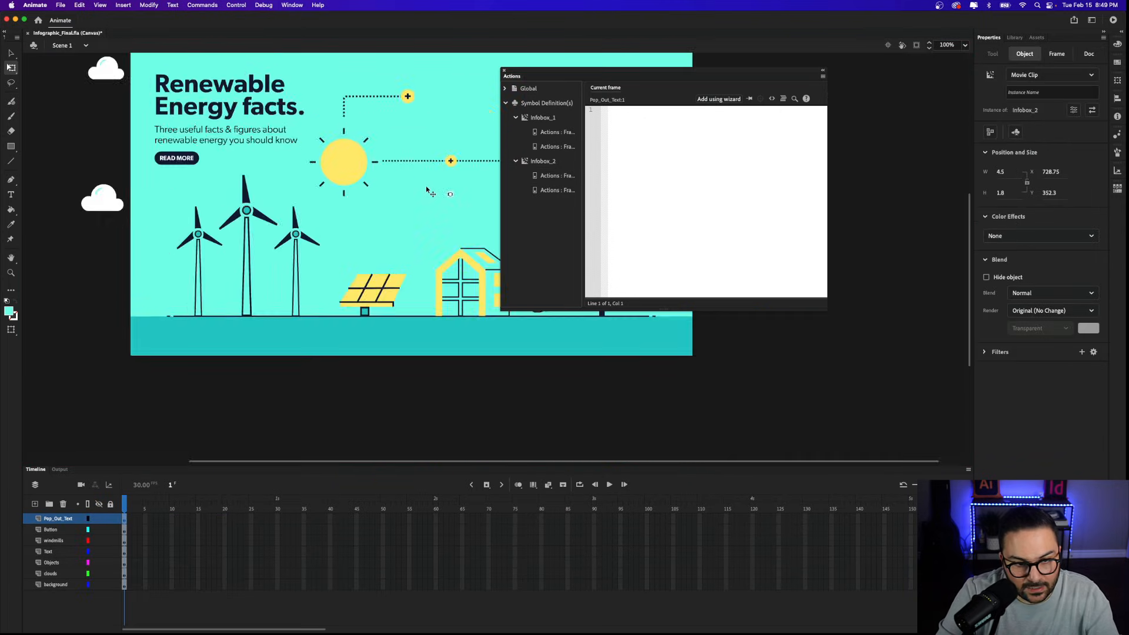
{"action": "left_click_drag", "start_coordinate": [470, 188], "coordinate": [250, 189]}
{"action": "left_click_drag", "start_coordinate": [550, 76], "coordinate": [769, 97]}
{"action": "scroll", "coordinate": [682, 156], "scroll_direction": "up", "scroll_amount": 3}
{"action": "scroll", "coordinate": [684, 157], "scroll_direction": "up", "scroll_amount": 3}
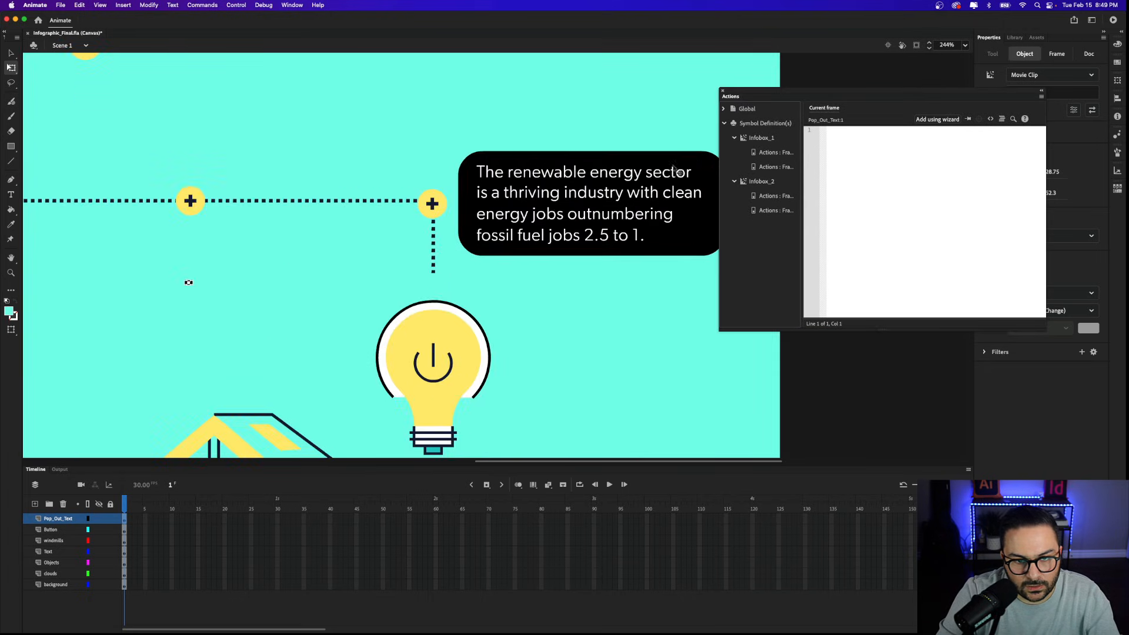
{"action": "left_click", "coordinate": [479, 178]}
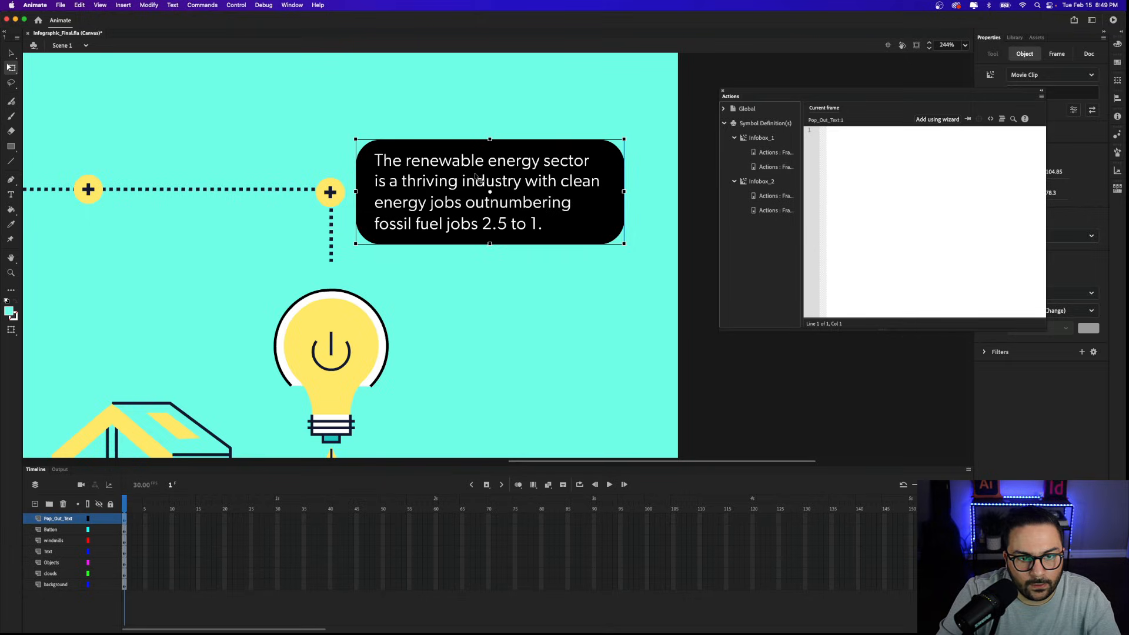
{"action": "double_click", "coordinate": [476, 176]}
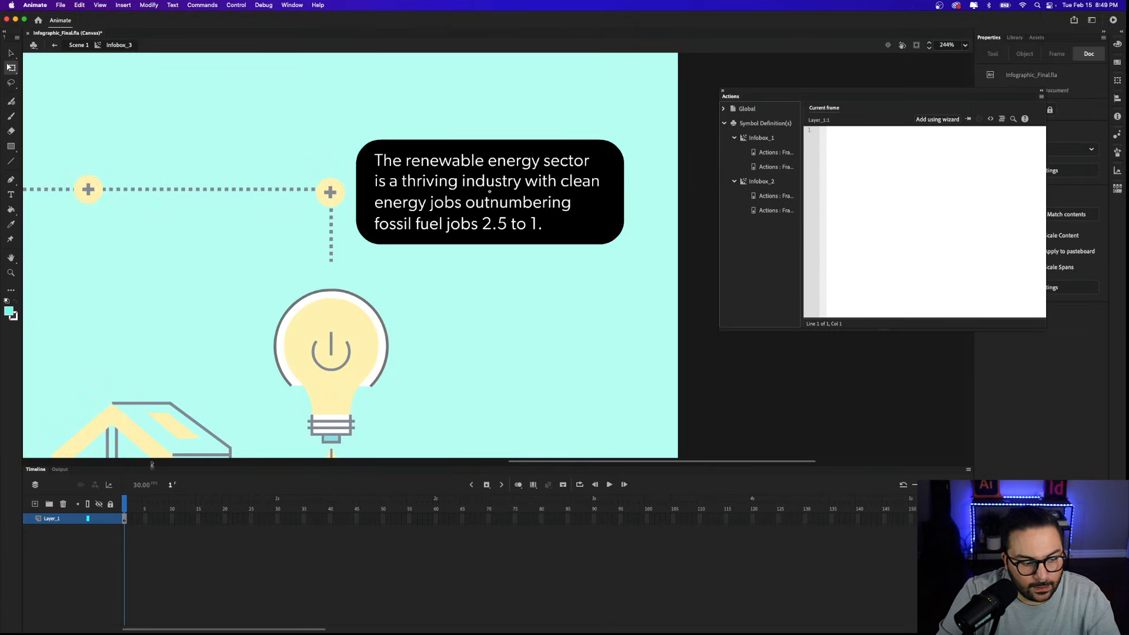
Step: Rename the symbol's layer as Popout_3 and create a classic tween on the renewable energy sector info box
{"action": "double_click", "coordinate": [56, 519]}
{"action": "type", "text": "P"}
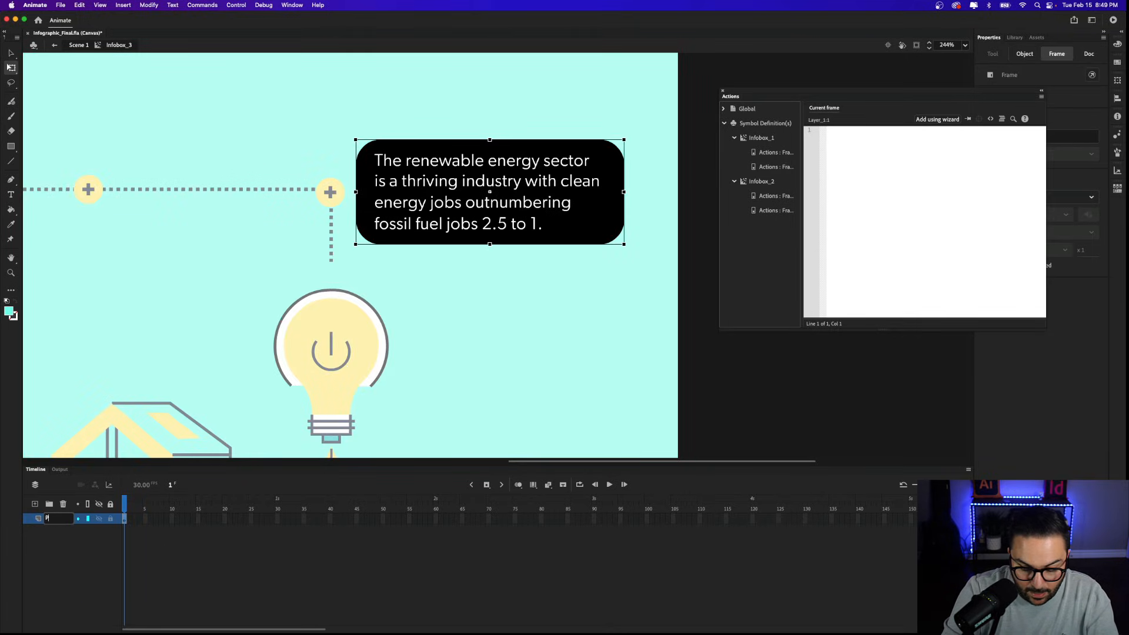
{"action": "type", "text": "opout_"}
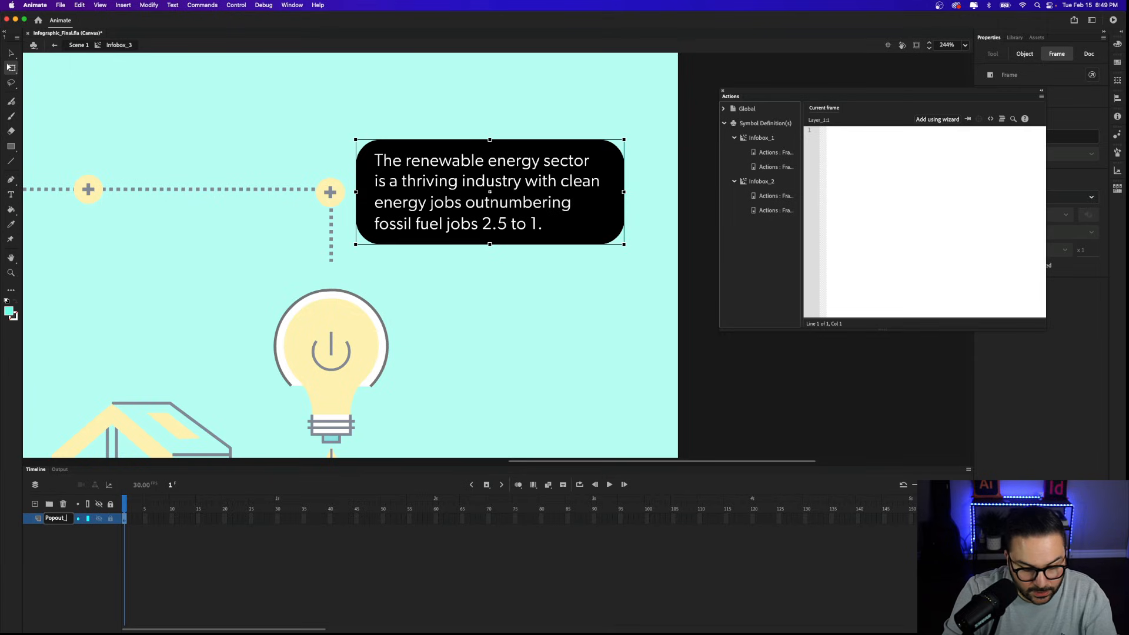
{"action": "type", "text": "3"}
{"action": "key", "text": "Return"}
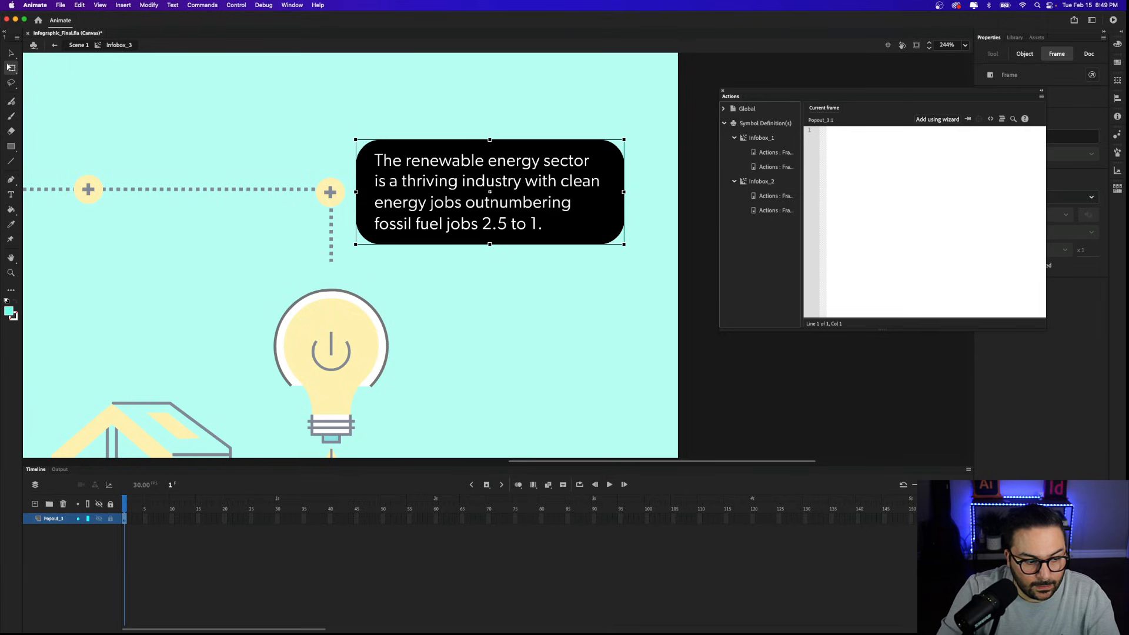
{"action": "right_click", "coordinate": [421, 230]}
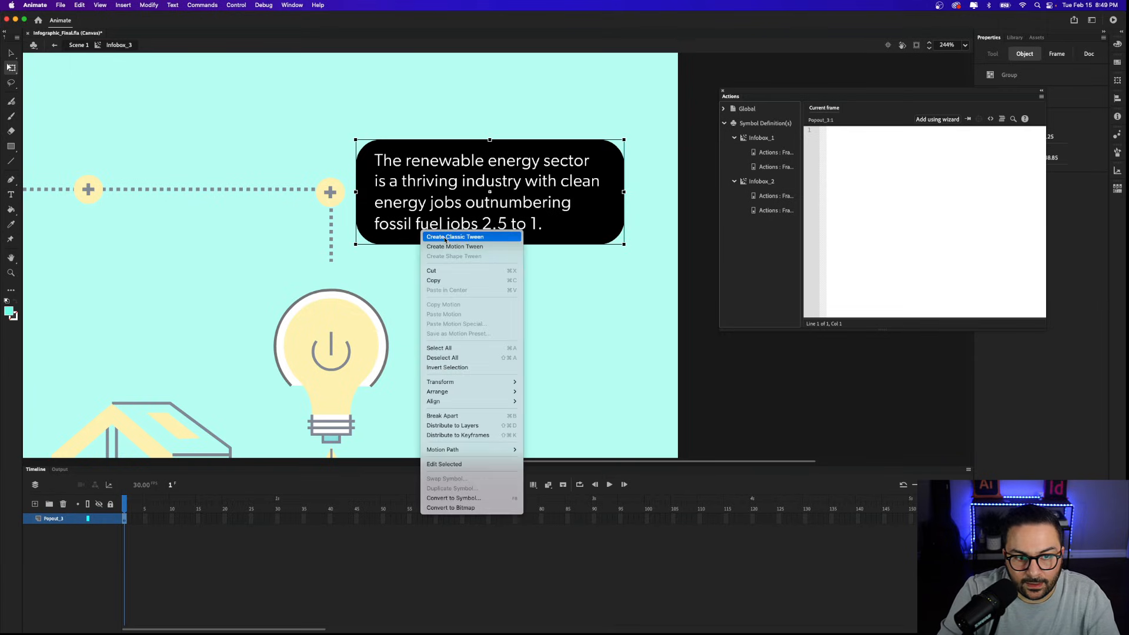
{"action": "left_click", "coordinate": [445, 237]}
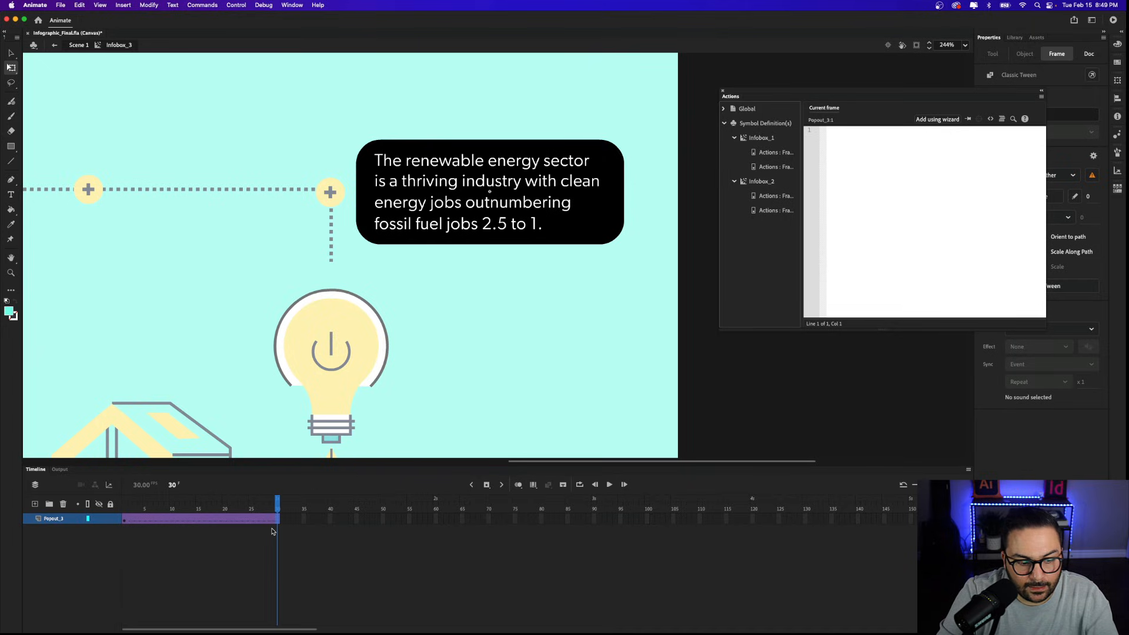
Step: Shrink the renewable energy sector info box at frame 1 around its center to about 5.6 by 2.2
{"action": "left_click_drag", "start_coordinate": [280, 505], "coordinate": [124, 505]}
{"action": "left_click", "coordinate": [478, 254]}
{"action": "left_click", "coordinate": [495, 234]}
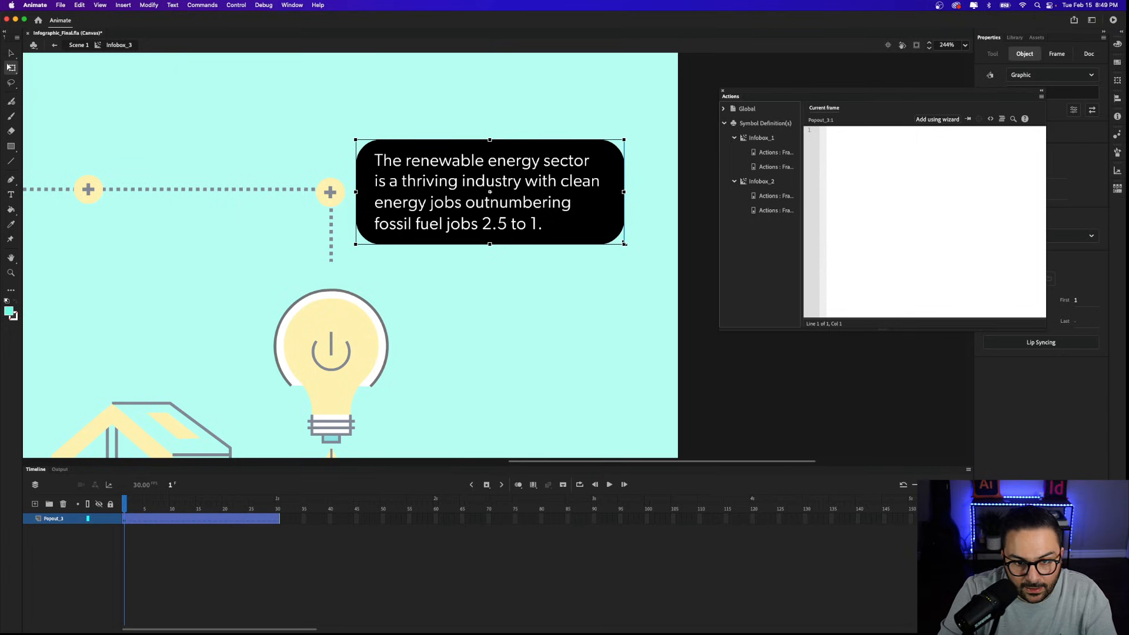
{"action": "left_click_drag", "start_coordinate": [624, 244], "coordinate": [550, 200]}
{"action": "scroll", "coordinate": [492, 180], "scroll_direction": "up", "scroll_amount": 3}
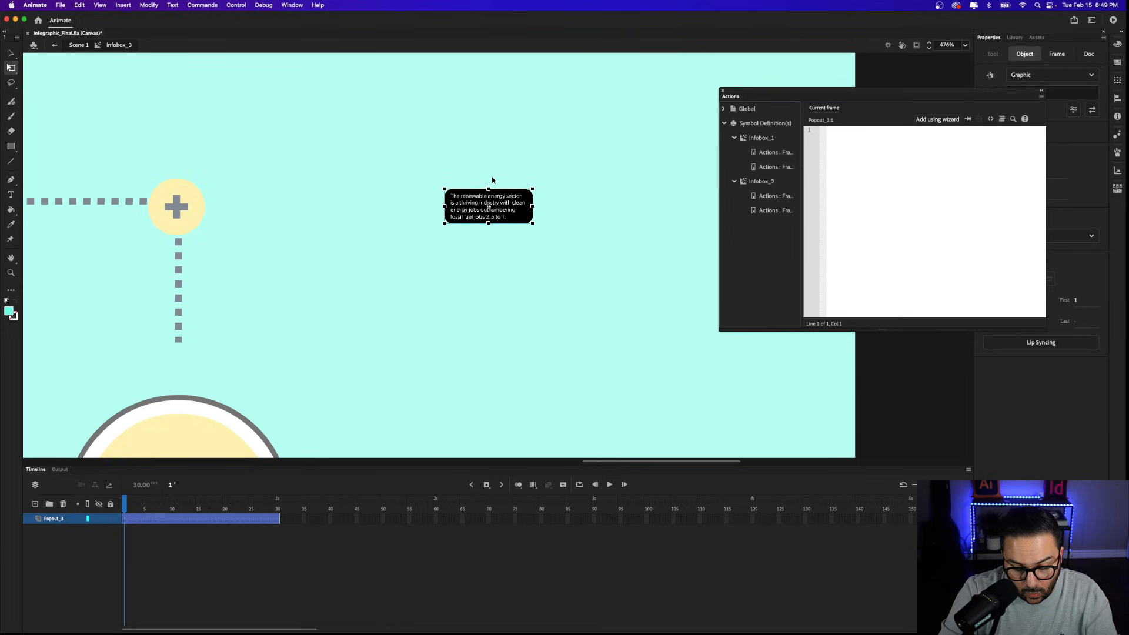
{"action": "scroll", "coordinate": [518, 221], "scroll_direction": "up", "scroll_amount": 5}
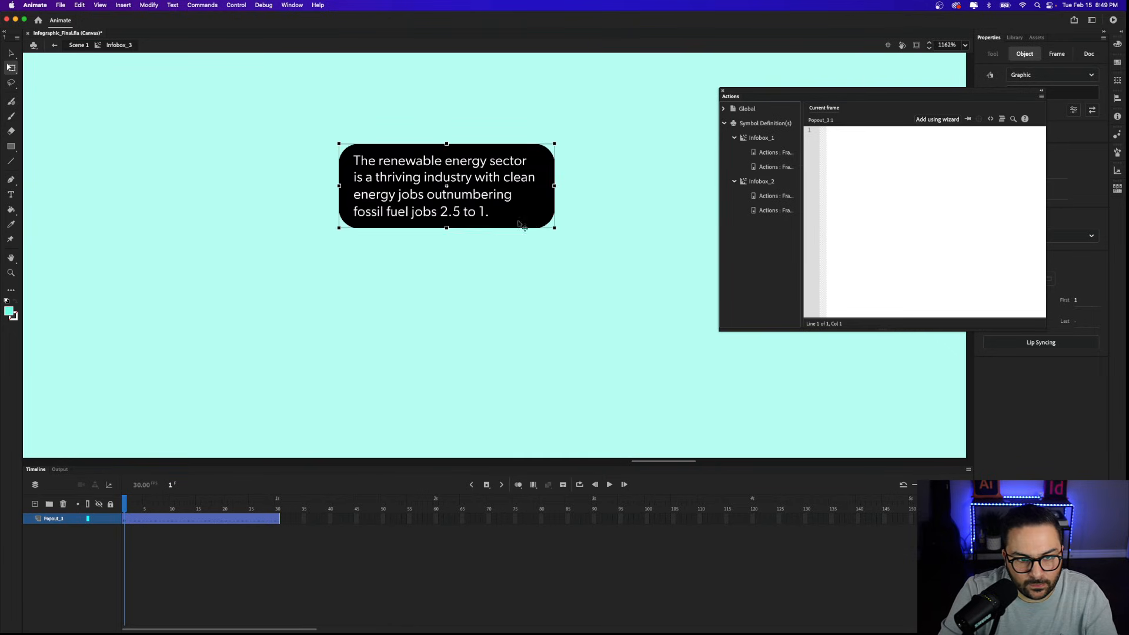
{"action": "left_click_drag", "start_coordinate": [538, 218], "coordinate": [508, 192]}
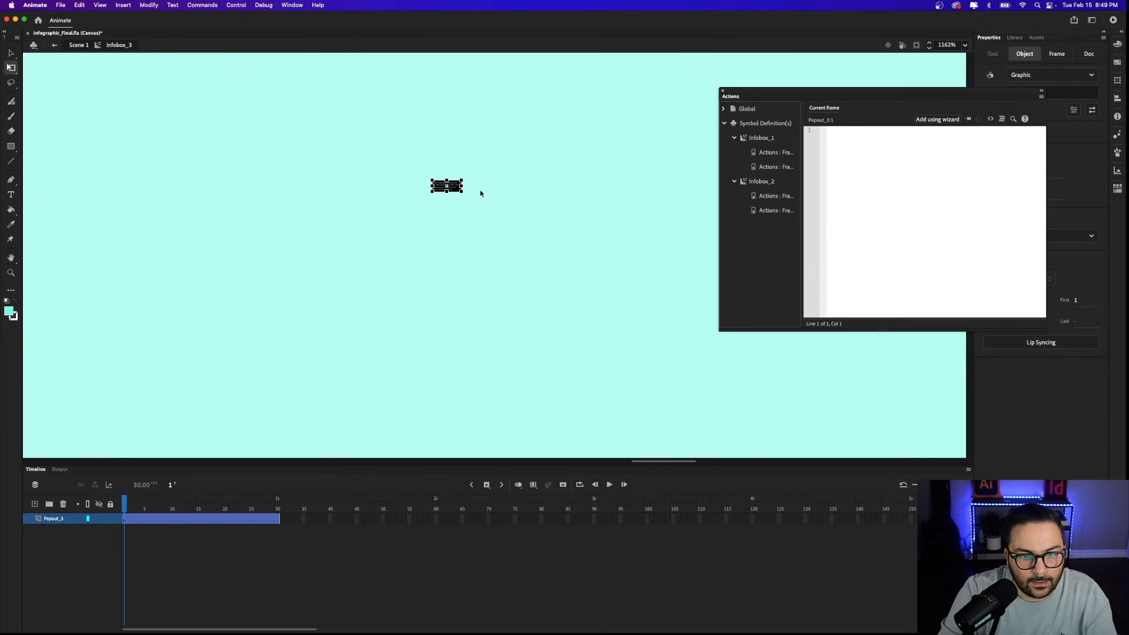
Step: Collapse the code editor and apply an Alpha color effect of 0% to the shrunken Infobox_3 graphic at frame 1
{"action": "double_click", "coordinate": [887, 90]}
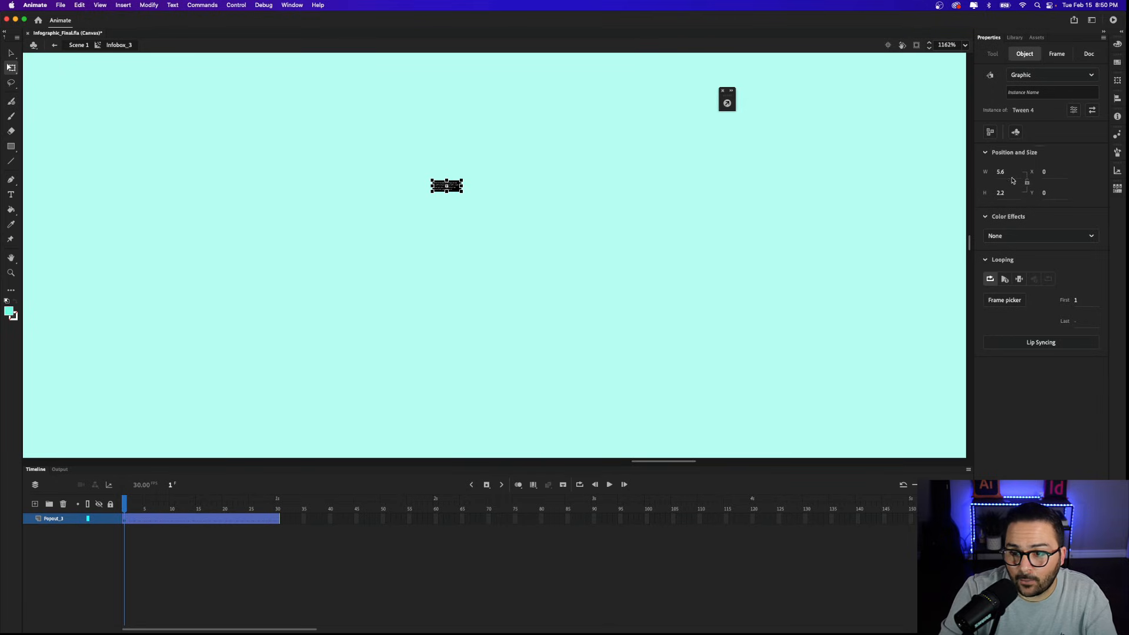
{"action": "left_click", "coordinate": [1013, 236]}
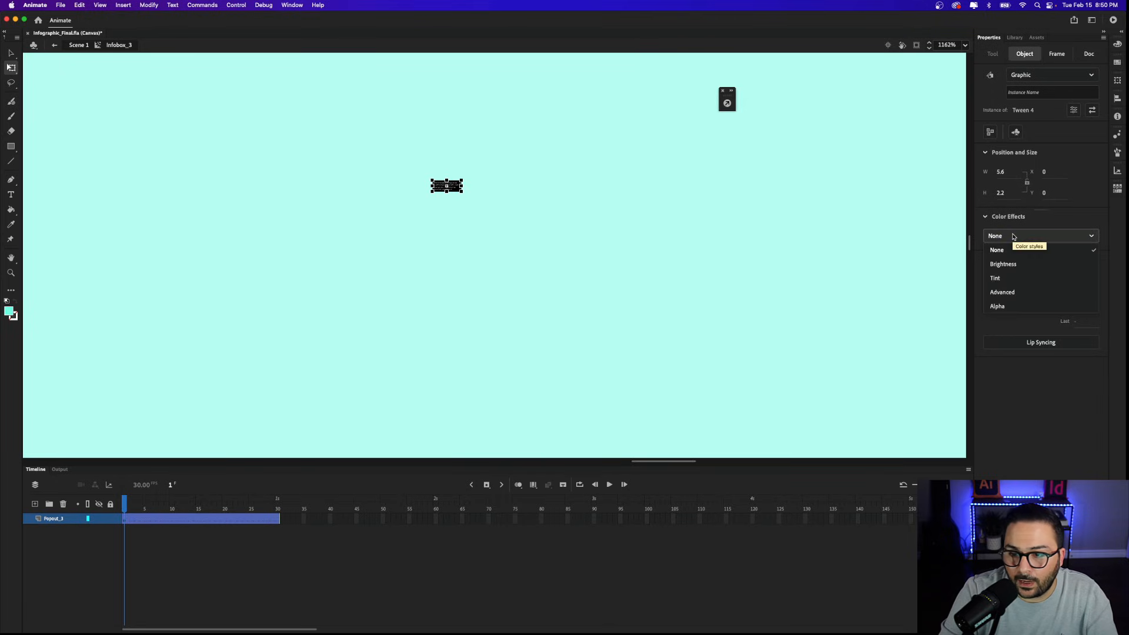
{"action": "left_click", "coordinate": [999, 307]}
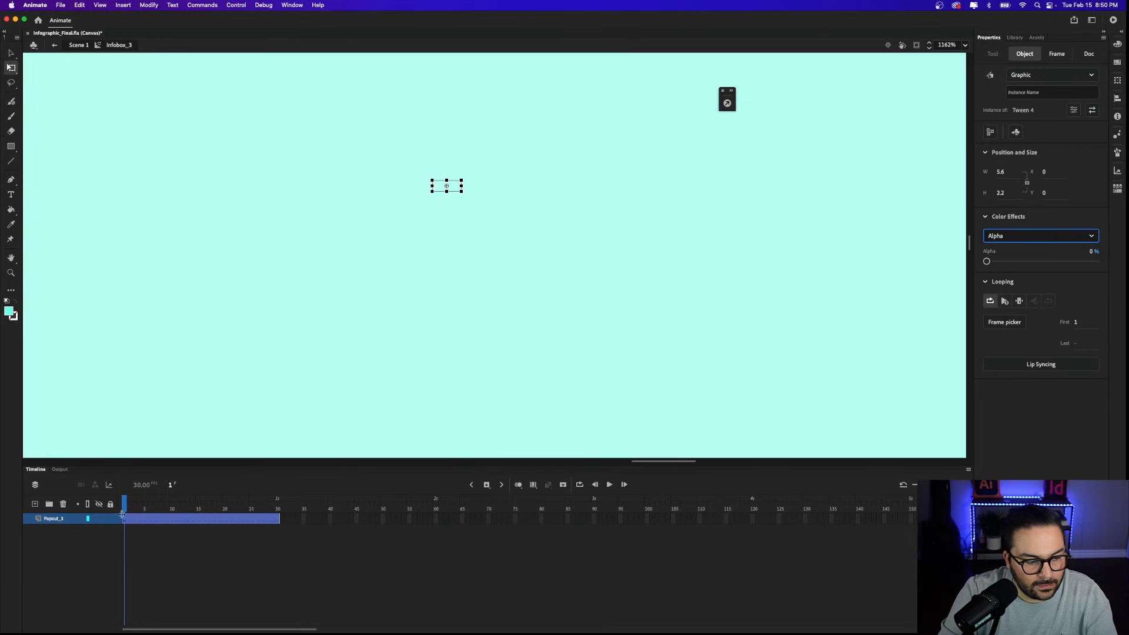
Step: Undo the frame 1 Alpha effect and the shrinking of the renewable energy sector info box
{"action": "left_click_drag", "start_coordinate": [124, 511], "coordinate": [200, 512]}
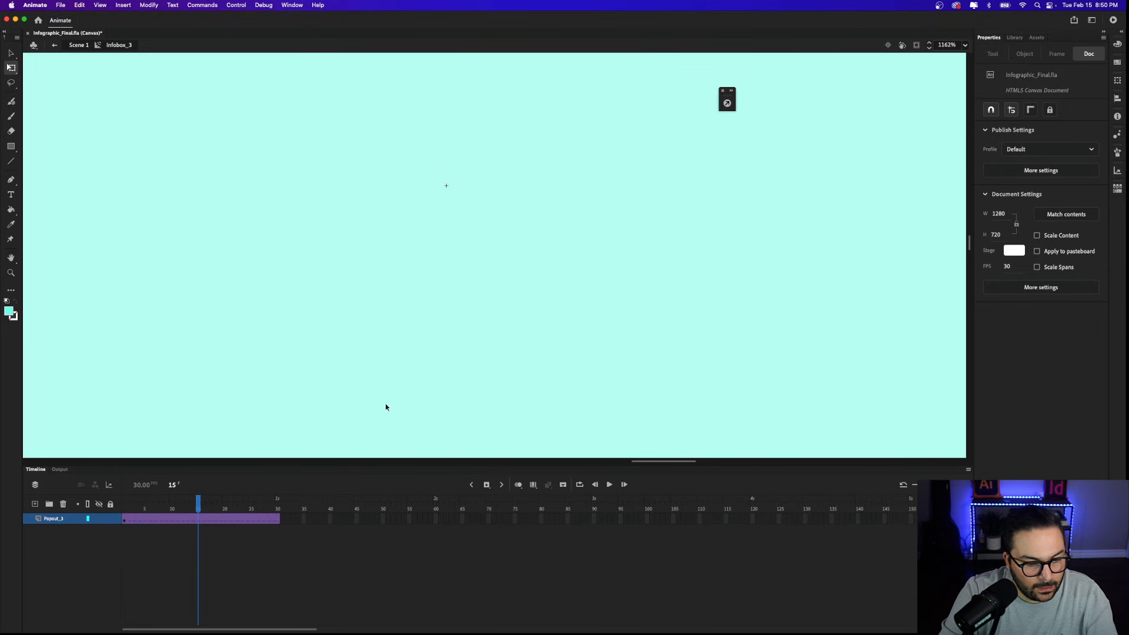
{"action": "key", "text": "super+z"}
{"action": "key", "text": "super+z"}
{"action": "key", "text": "super+z"}
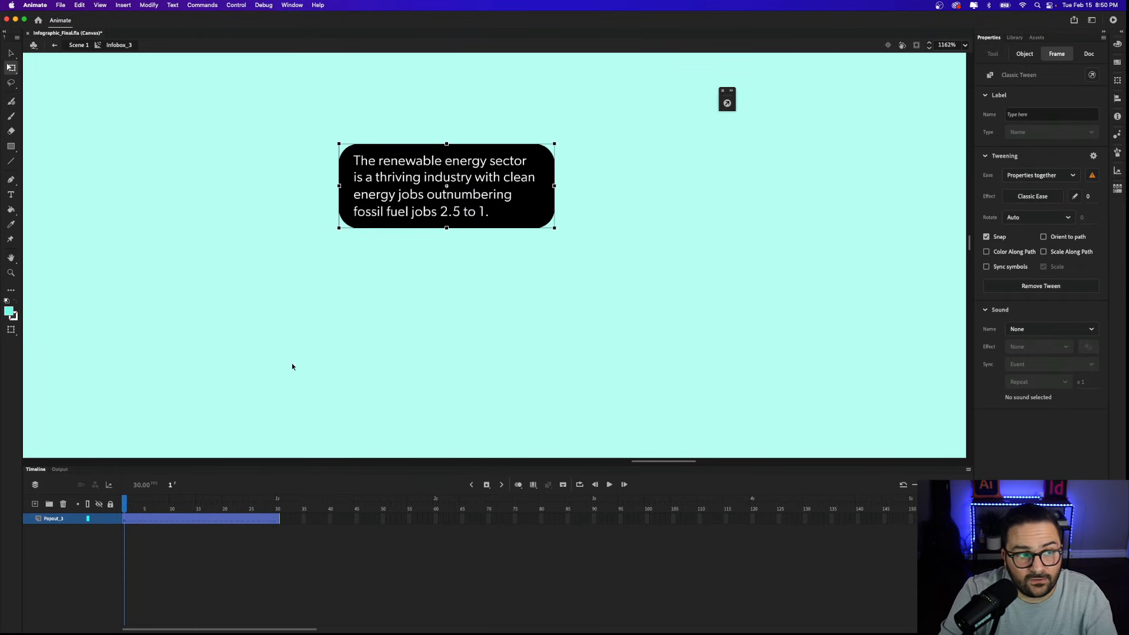
{"action": "key", "text": "super+z"}
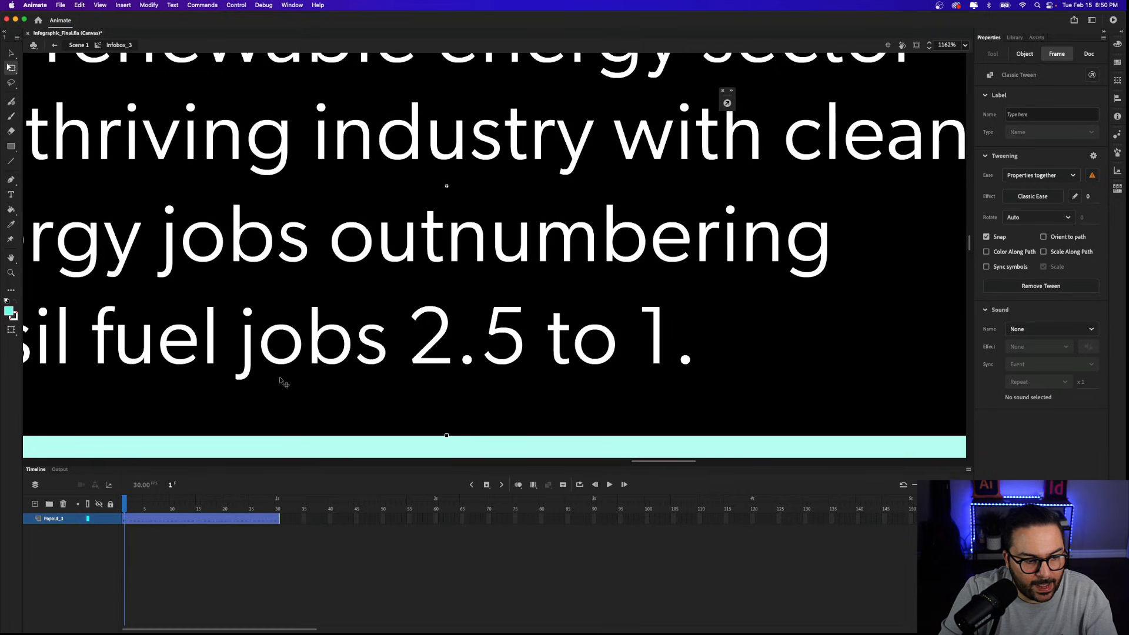
{"action": "key", "text": "super+z"}
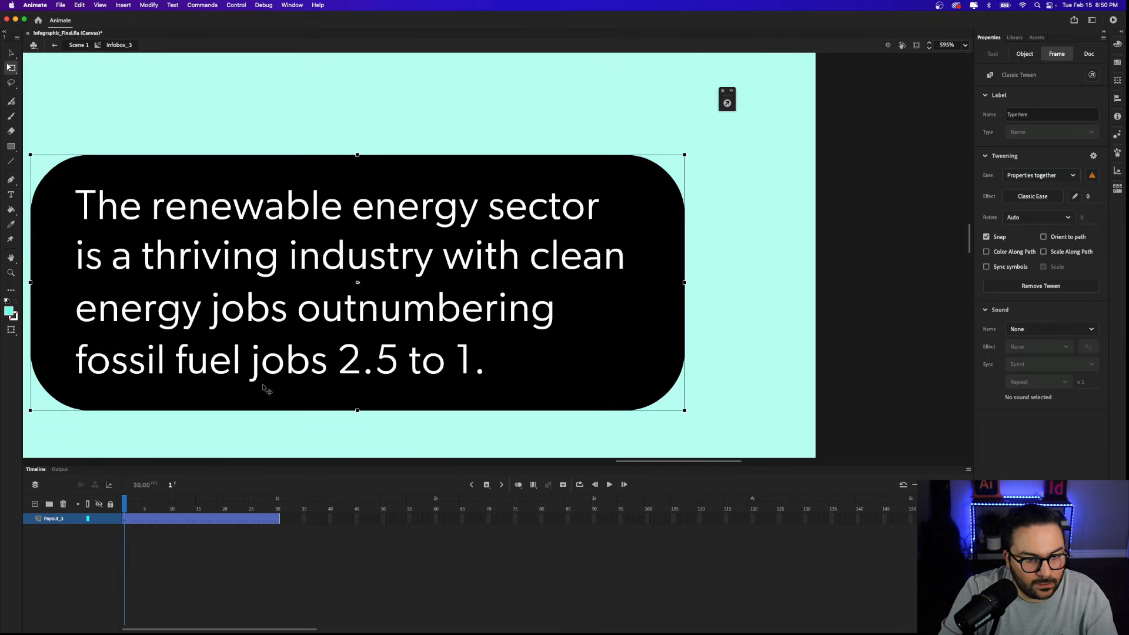
{"action": "key", "text": "super+z"}
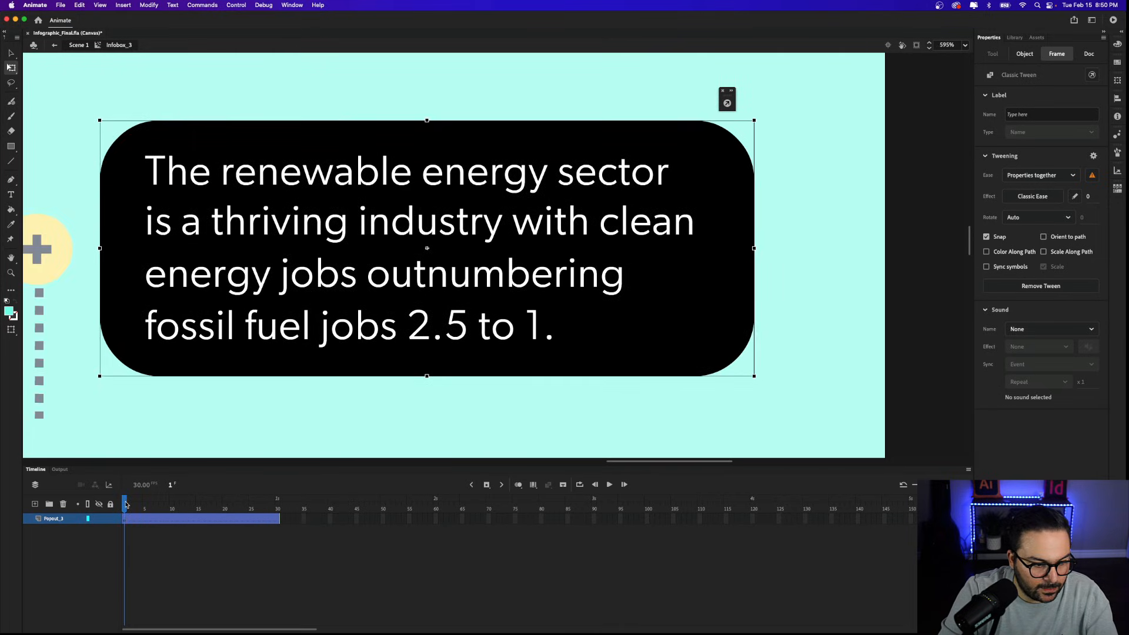
Step: Insert keyframes at frames 15 and 30 on the Popout_3 layer with the info box at full size
{"action": "left_click_drag", "start_coordinate": [125, 503], "coordinate": [198, 506]}
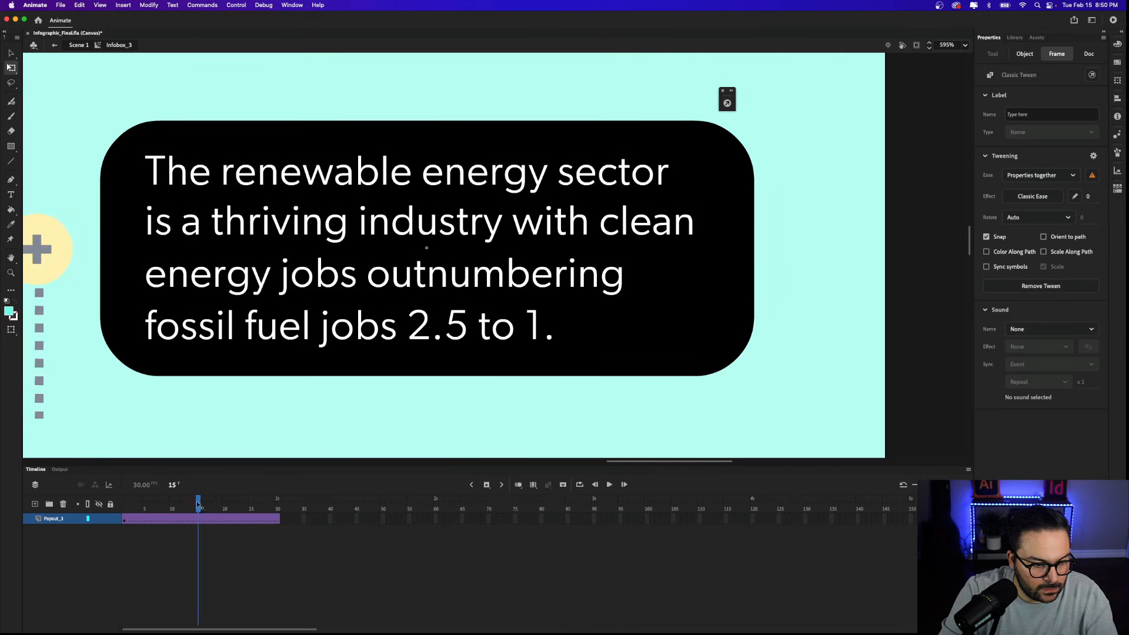
{"action": "left_click", "coordinate": [487, 485]}
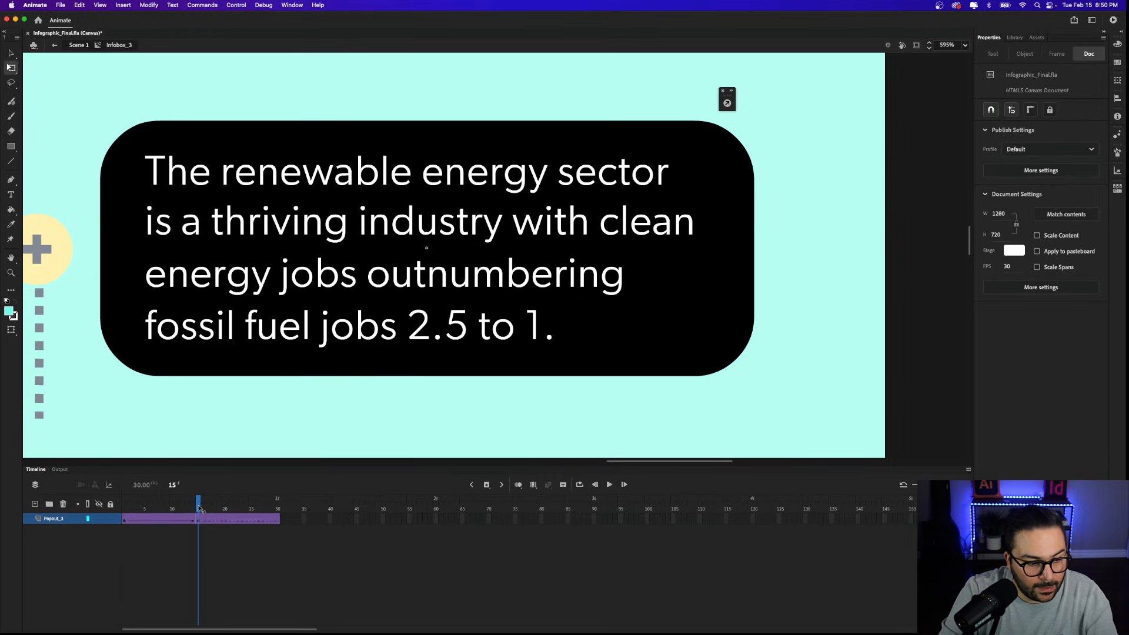
{"action": "key", "text": "Return"}
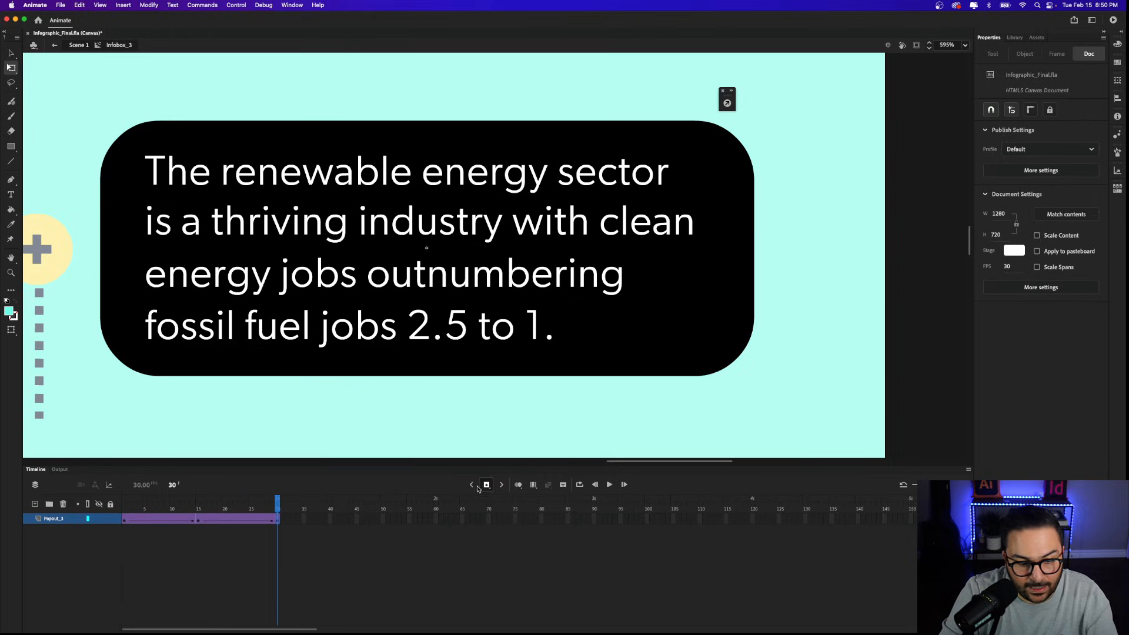
Step: Shrink the info box at frame 1 around its center to about 4.3 by 1.7 and apply an Alpha color effect of 0%
{"action": "left_click_drag", "start_coordinate": [279, 504], "coordinate": [125, 498]}
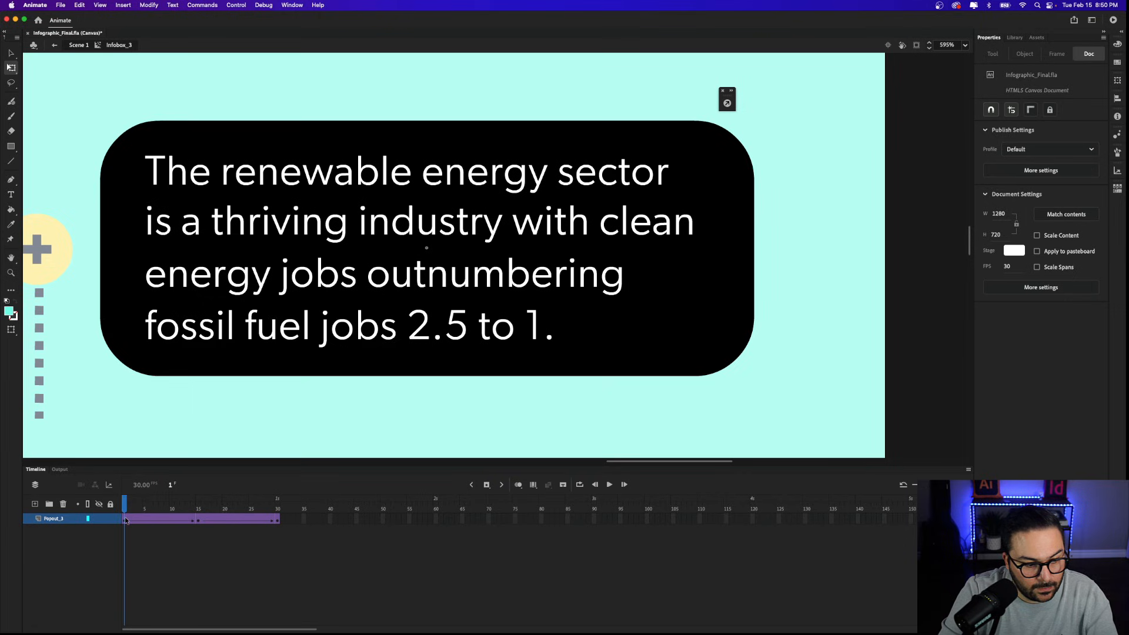
{"action": "left_click", "coordinate": [125, 519]}
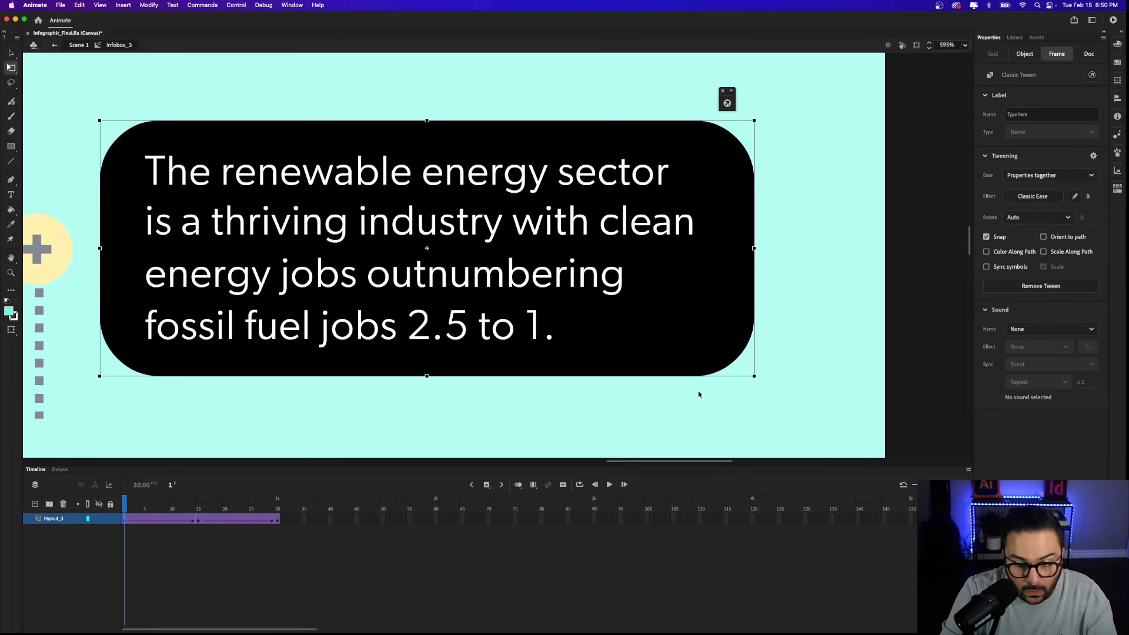
{"action": "left_click_drag", "start_coordinate": [754, 376], "coordinate": [445, 262]}
{"action": "scroll", "coordinate": [427, 249], "scroll_direction": "up", "scroll_amount": 10}
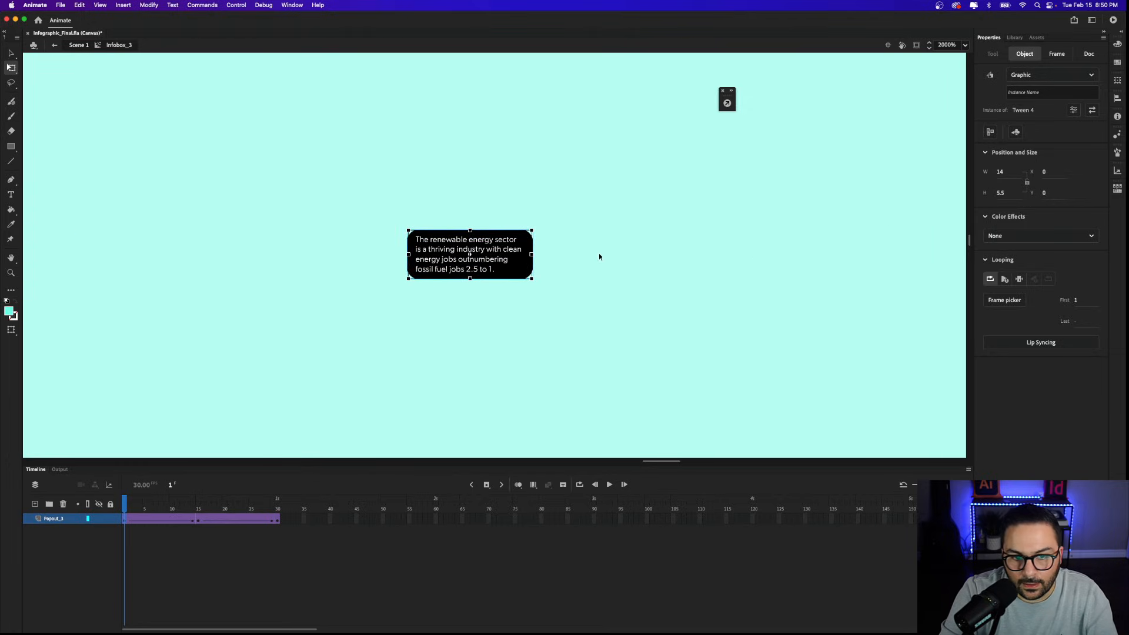
{"action": "left_click_drag", "start_coordinate": [531, 277], "coordinate": [500, 259]}
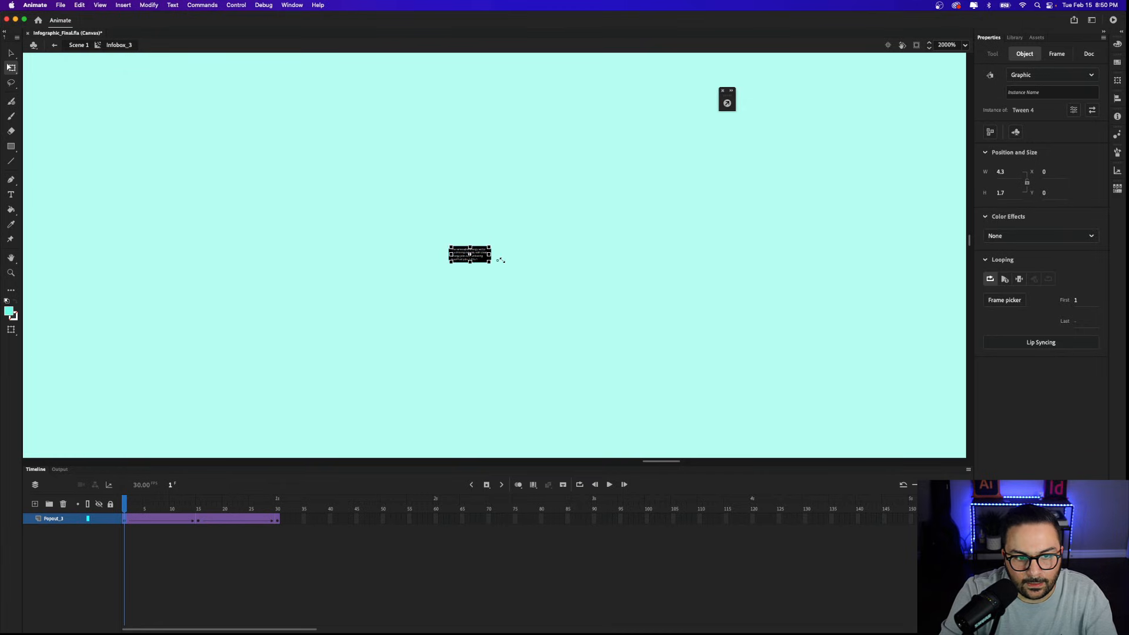
{"action": "left_click", "coordinate": [1026, 236]}
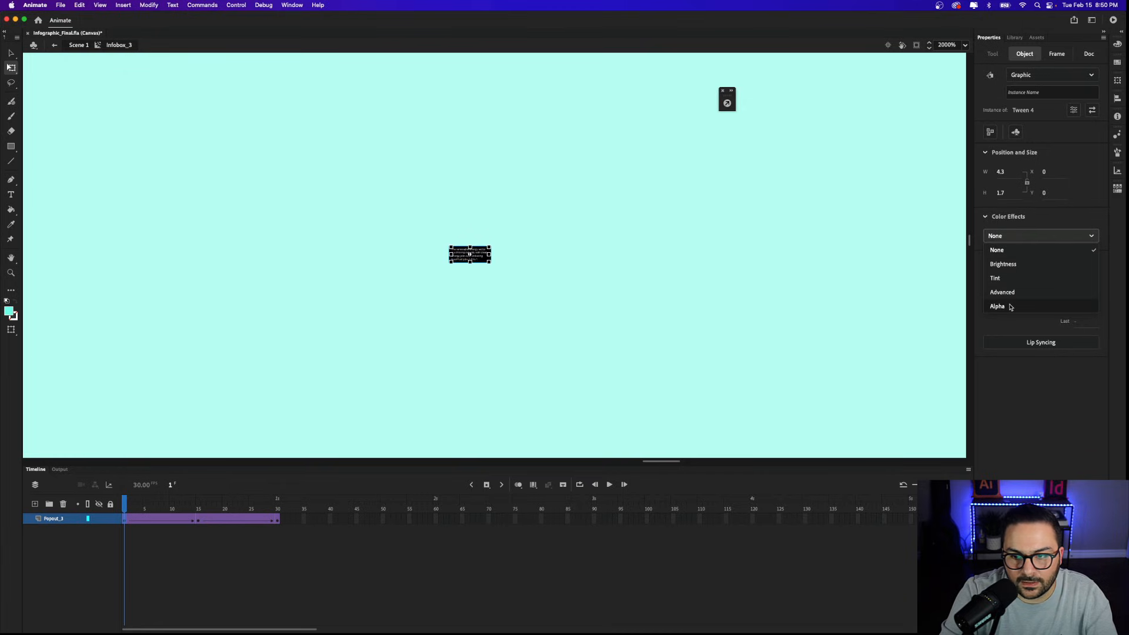
{"action": "left_click", "coordinate": [1004, 303]}
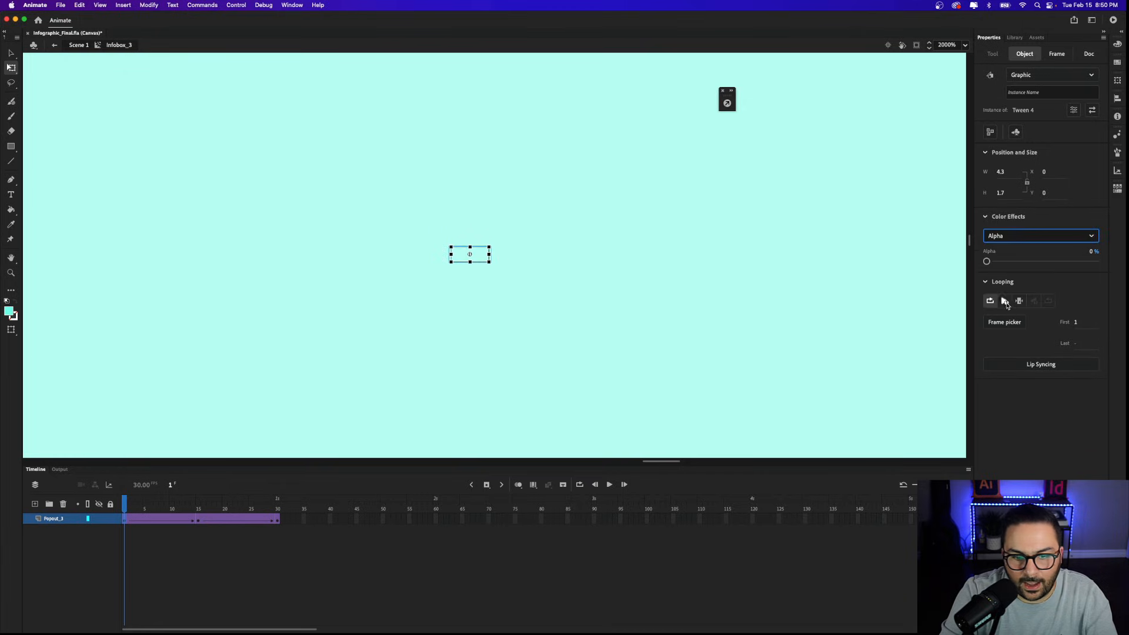
Step: Copy the Popout_3 keyframe at frame 1 and paste it at frame 30
{"action": "left_click", "coordinate": [125, 520]}
{"action": "right_click", "coordinate": [126, 522]}
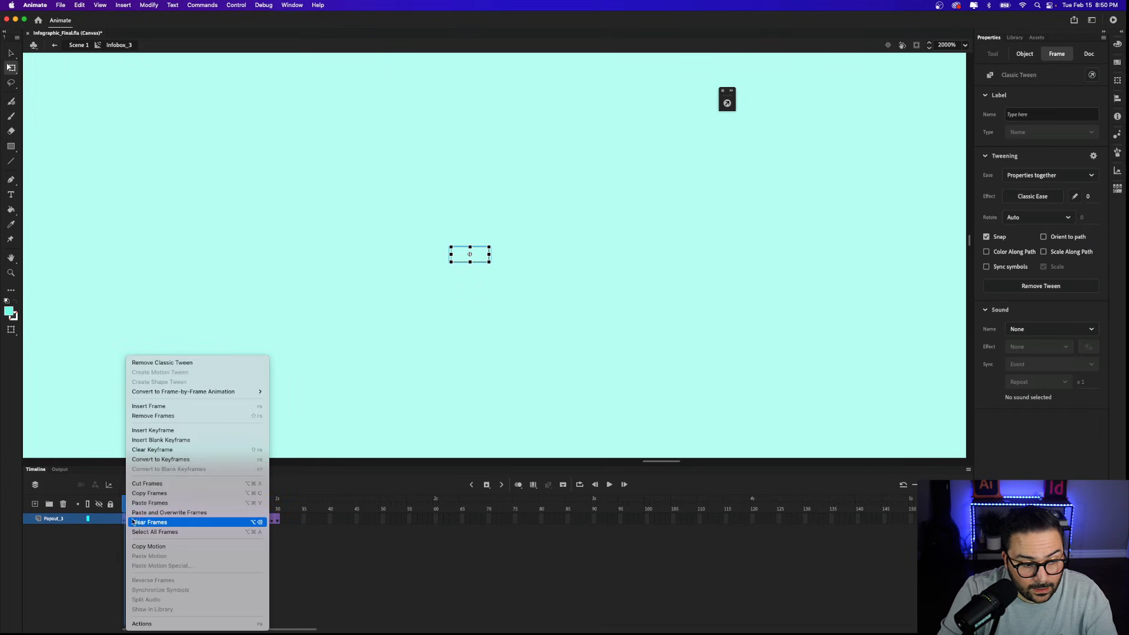
{"action": "left_click", "coordinate": [147, 494]}
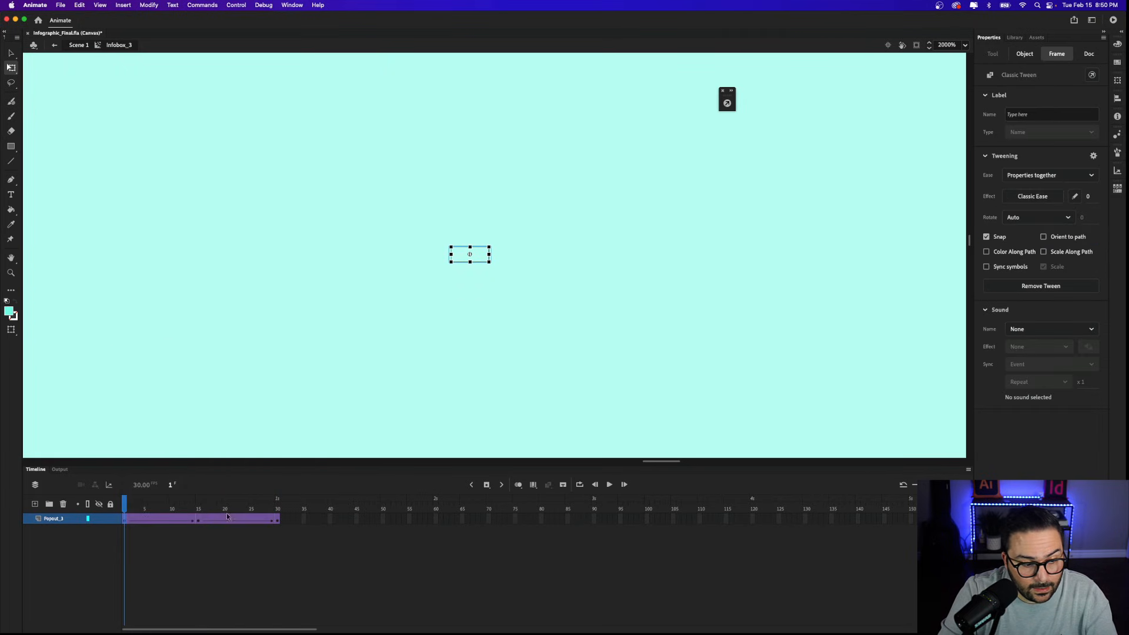
{"action": "left_click", "coordinate": [277, 522]}
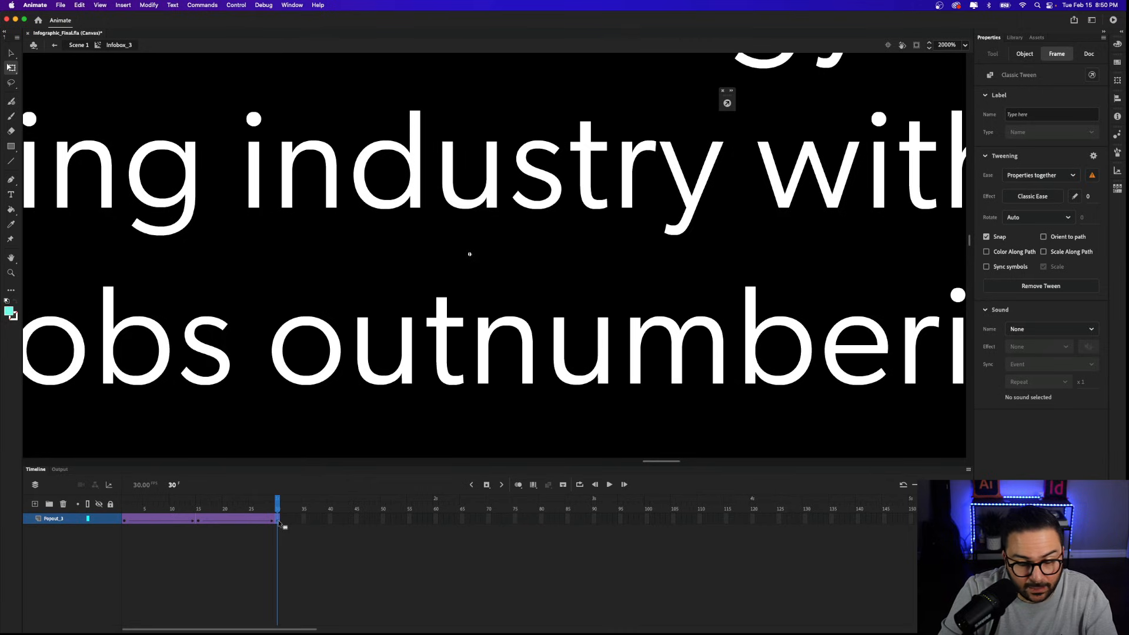
{"action": "right_click", "coordinate": [278, 523]}
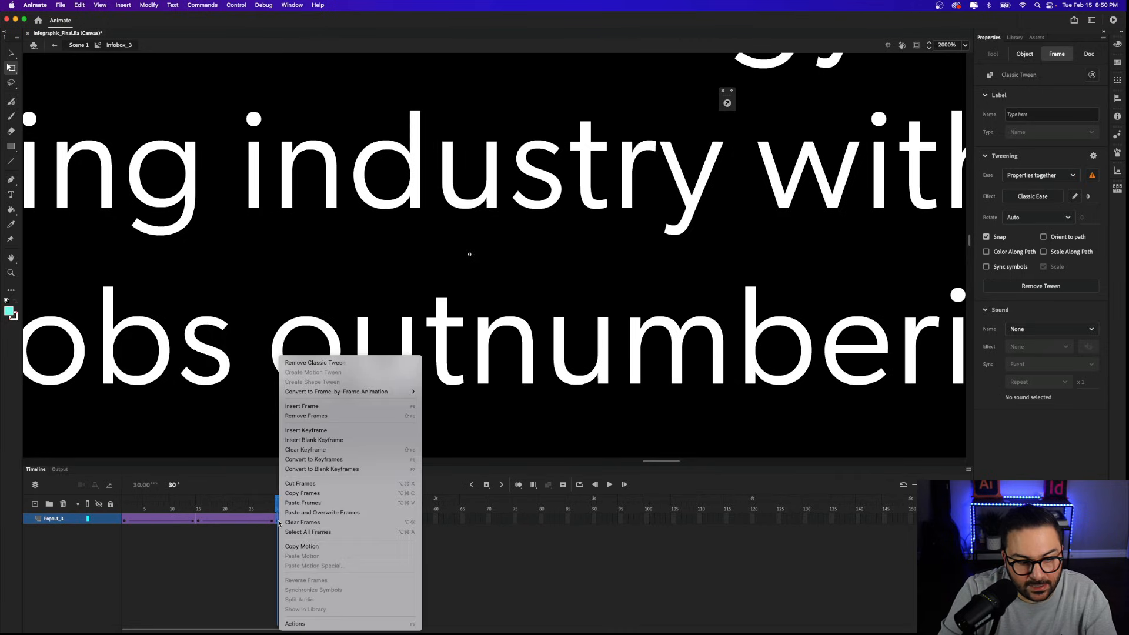
{"action": "left_click", "coordinate": [308, 504]}
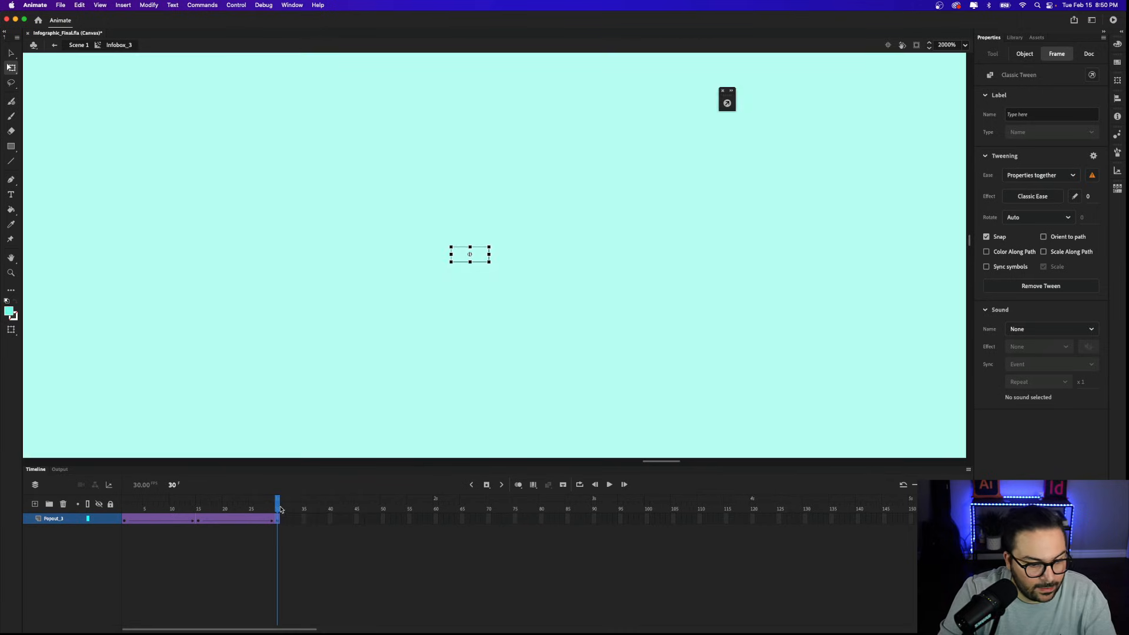
Step: Return to frame 1 and add a new layer named Actions above Popout_3
{"action": "left_click_drag", "start_coordinate": [280, 509], "coordinate": [121, 503]}
{"action": "left_click", "coordinate": [419, 280]}
{"action": "scroll", "coordinate": [419, 280], "scroll_direction": "down", "scroll_amount": 10}
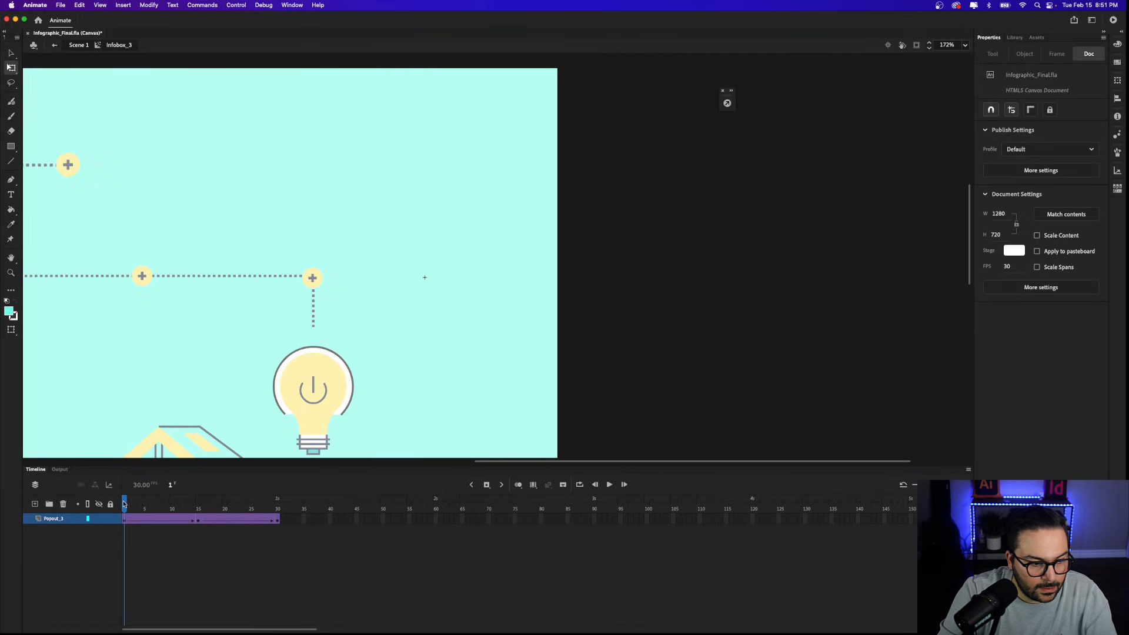
{"action": "mouse_move", "coordinate": [124, 504]}
{"action": "left_mouse_down"}
{"action": "mouse_move", "coordinate": [277, 504]}
{"action": "mouse_move", "coordinate": [124, 503]}
{"action": "left_mouse_up"}
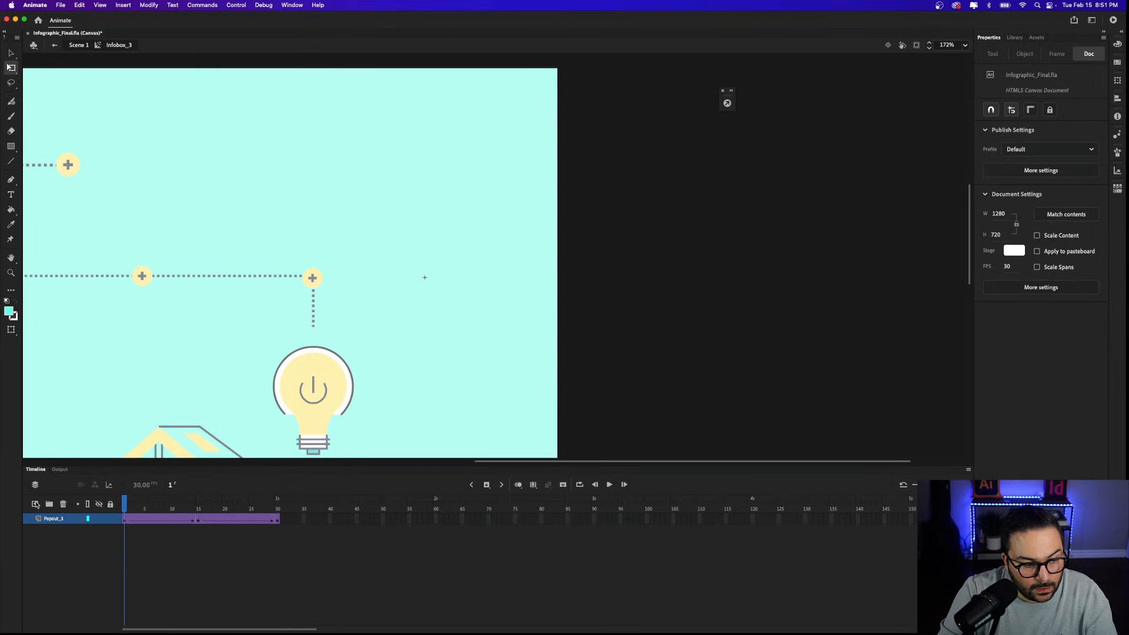
{"action": "left_click", "coordinate": [34, 504]}
{"action": "left_click", "coordinate": [52, 519]}
{"action": "double_click", "coordinate": [52, 519]}
{"action": "type", "text": "Actions"}
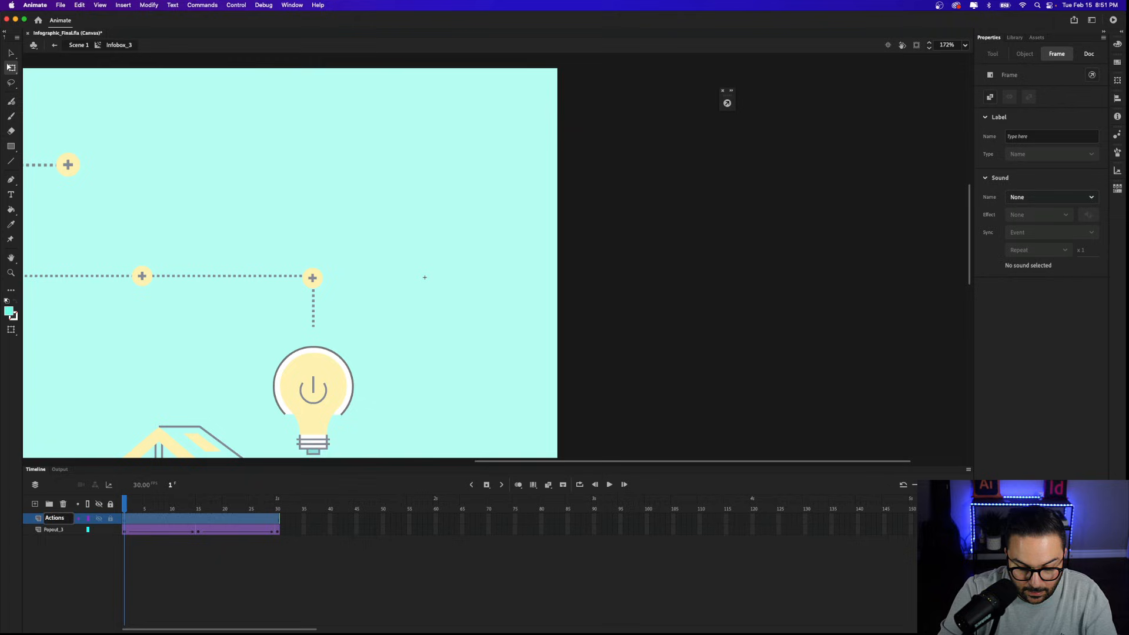
{"action": "key", "text": "Return"}
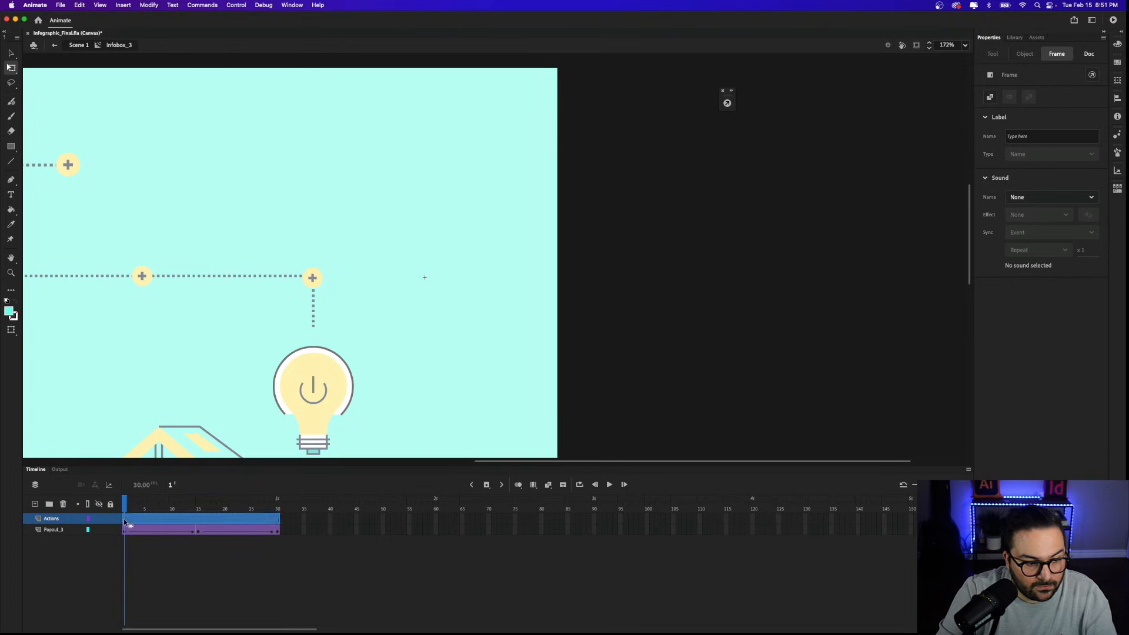
Step: Try to add a Stop action for this timeline at frame 1 with the action wizard, triggered with this frame
{"action": "left_click", "coordinate": [503, 107]}
{"action": "left_click", "coordinate": [731, 93]}
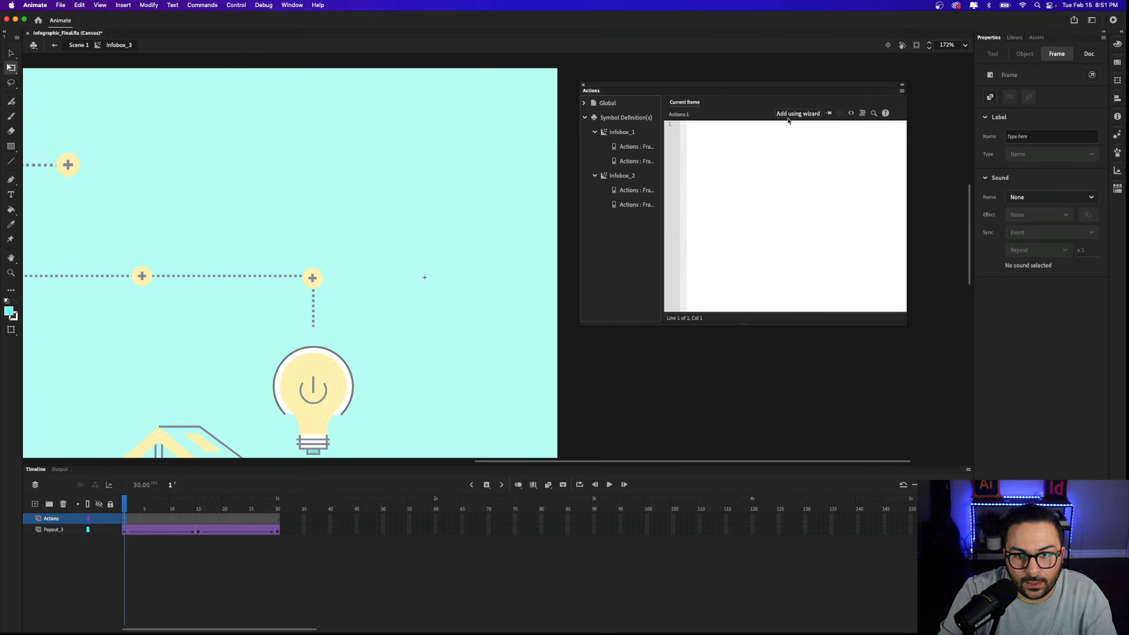
{"action": "left_click", "coordinate": [796, 114]}
{"action": "left_click_drag", "start_coordinate": [769, 250], "coordinate": [765, 278]}
{"action": "left_click", "coordinate": [732, 275]}
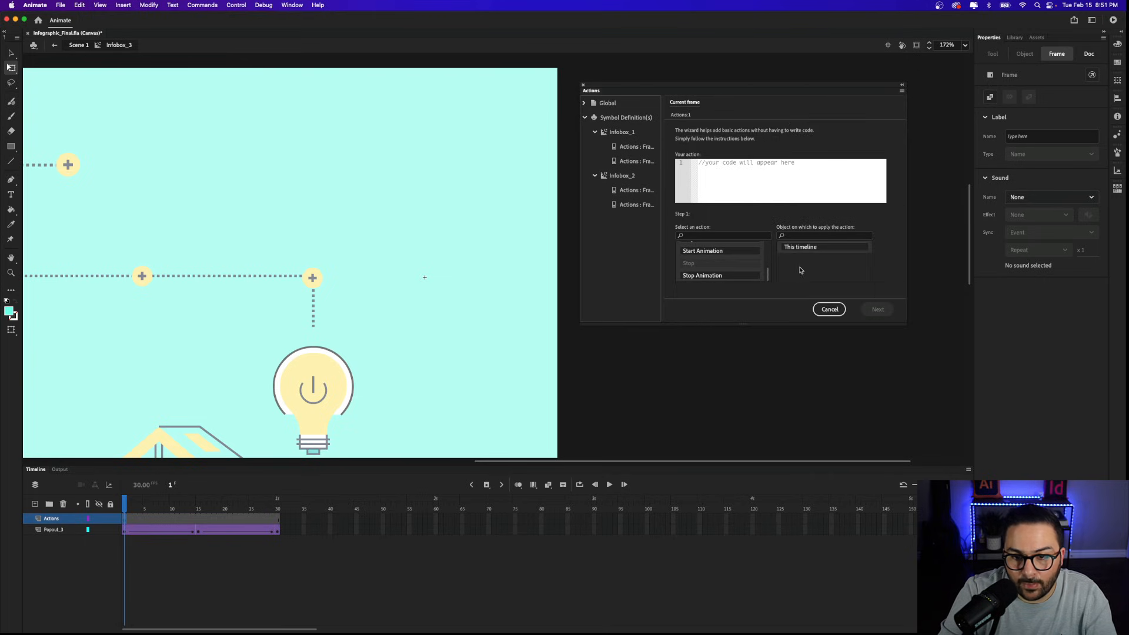
{"action": "left_click", "coordinate": [799, 247]}
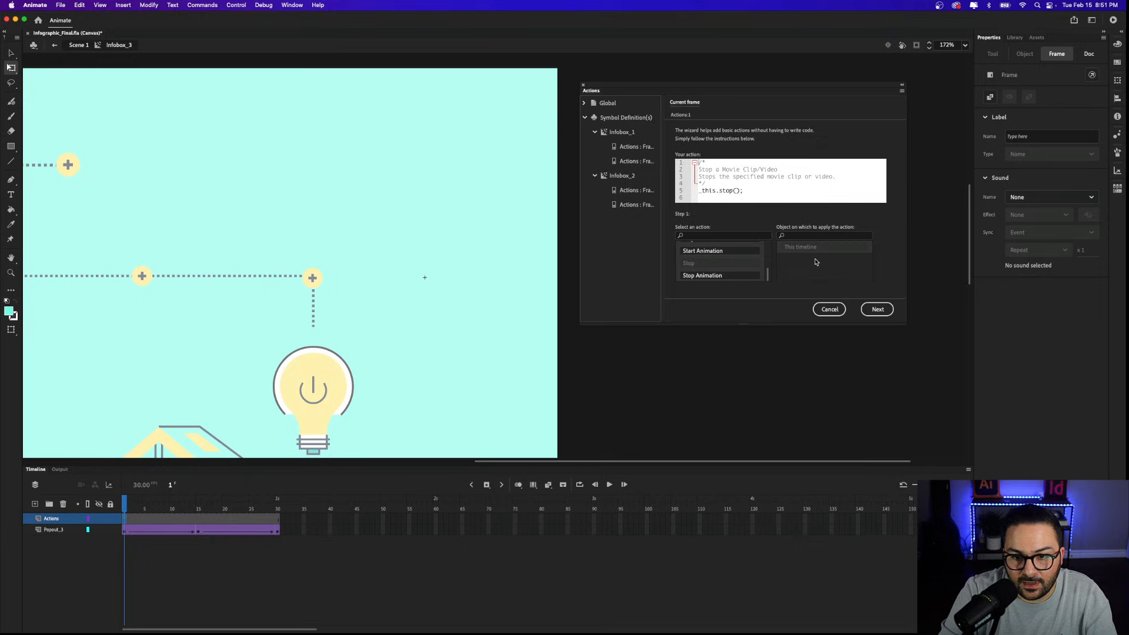
{"action": "left_click", "coordinate": [877, 311]}
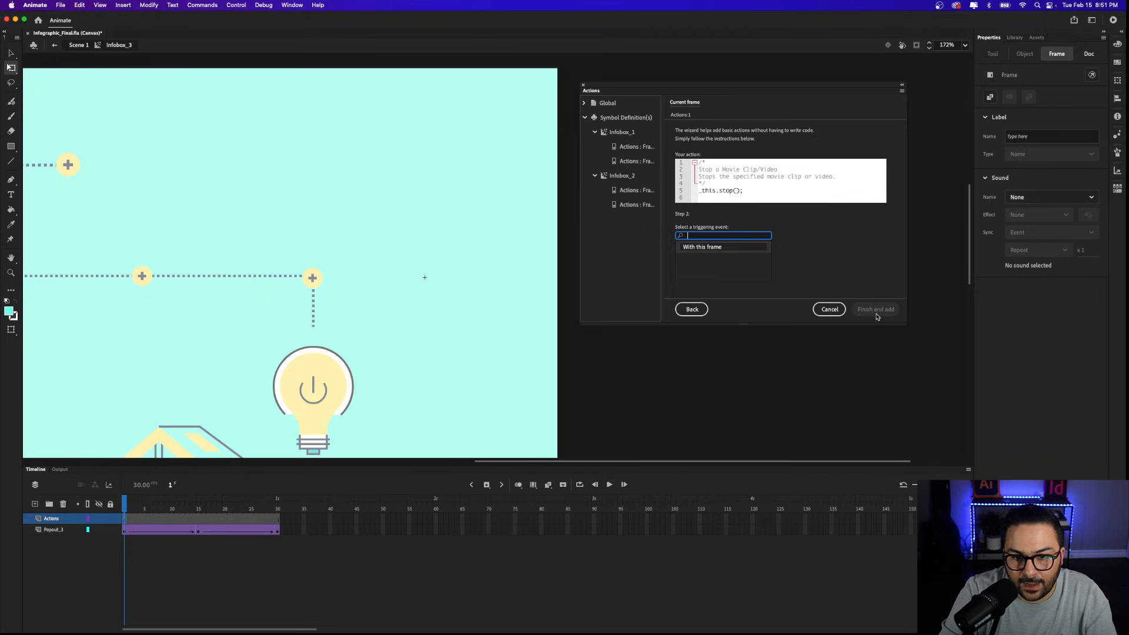
{"action": "left_click", "coordinate": [706, 249]}
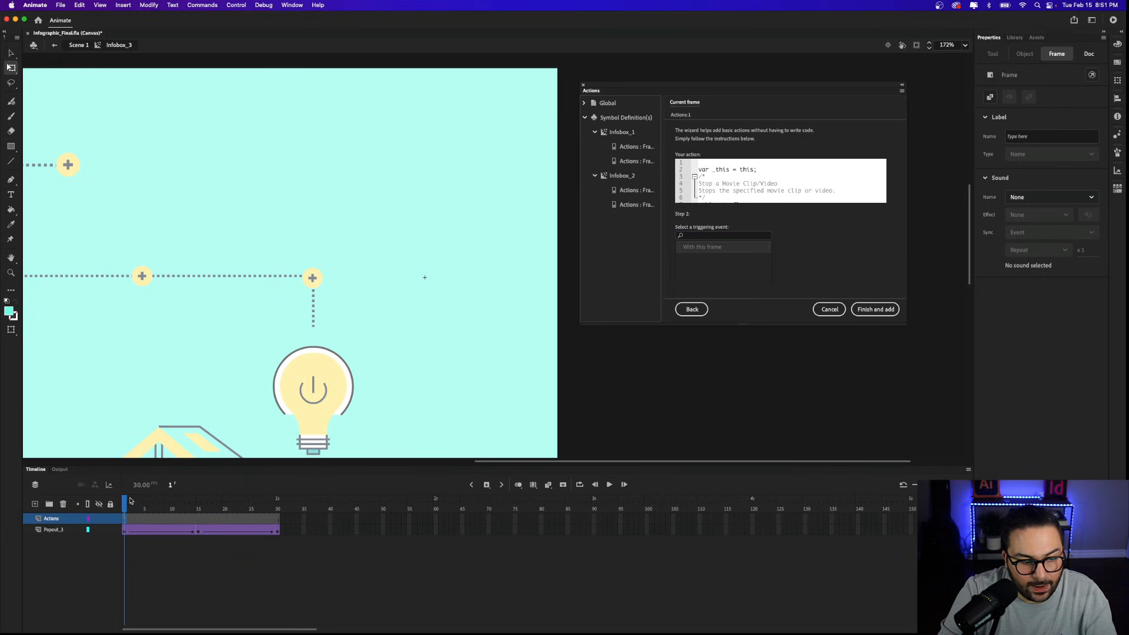
{"action": "left_click_drag", "start_coordinate": [124, 507], "coordinate": [198, 508]}
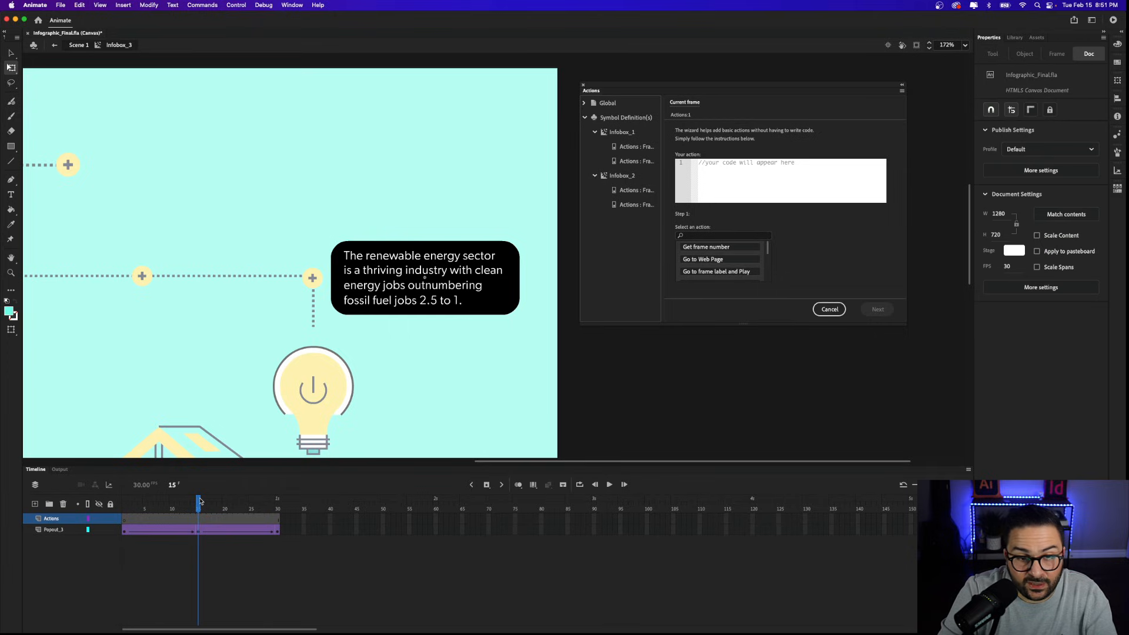
{"action": "left_click_drag", "start_coordinate": [767, 250], "coordinate": [769, 276]}
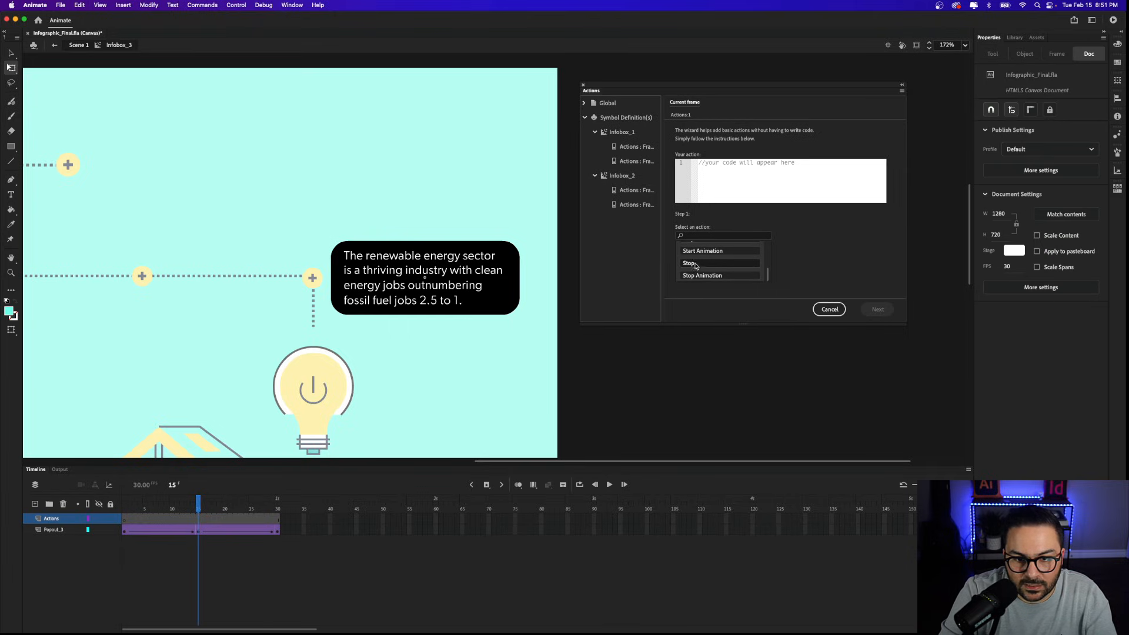
{"action": "left_click", "coordinate": [695, 264]}
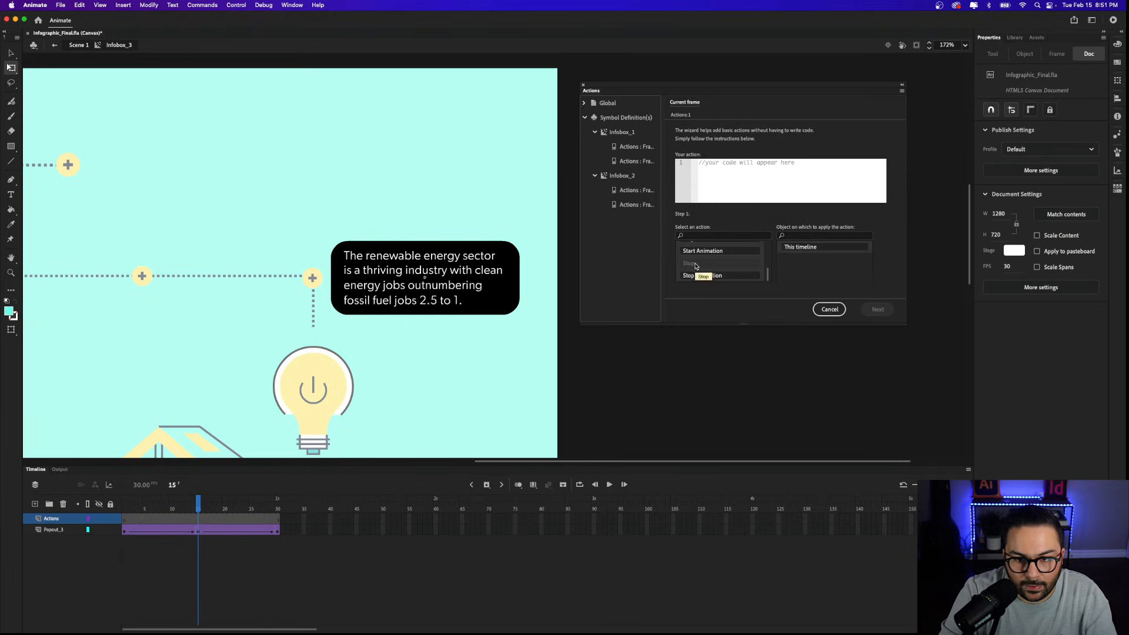
{"action": "left_click", "coordinate": [799, 247]}
{"action": "left_click", "coordinate": [830, 310]}
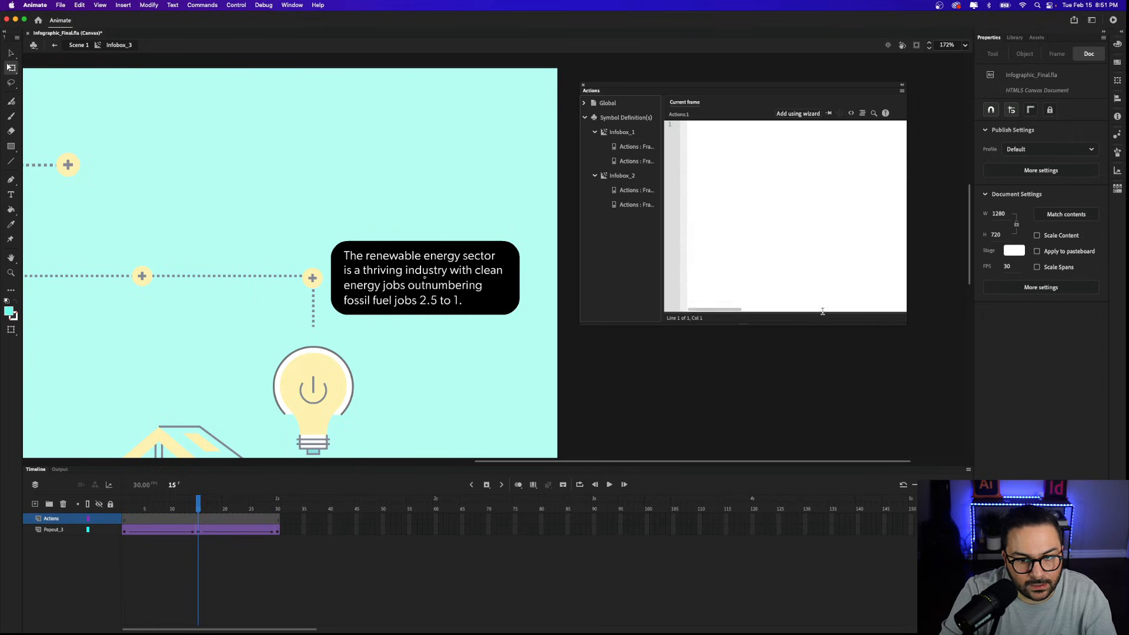
Step: Insert a keyframe at frame 15 of the Actions layer and add a Stop action for this timeline there, triggered with this frame
{"action": "left_click", "coordinate": [196, 520]}
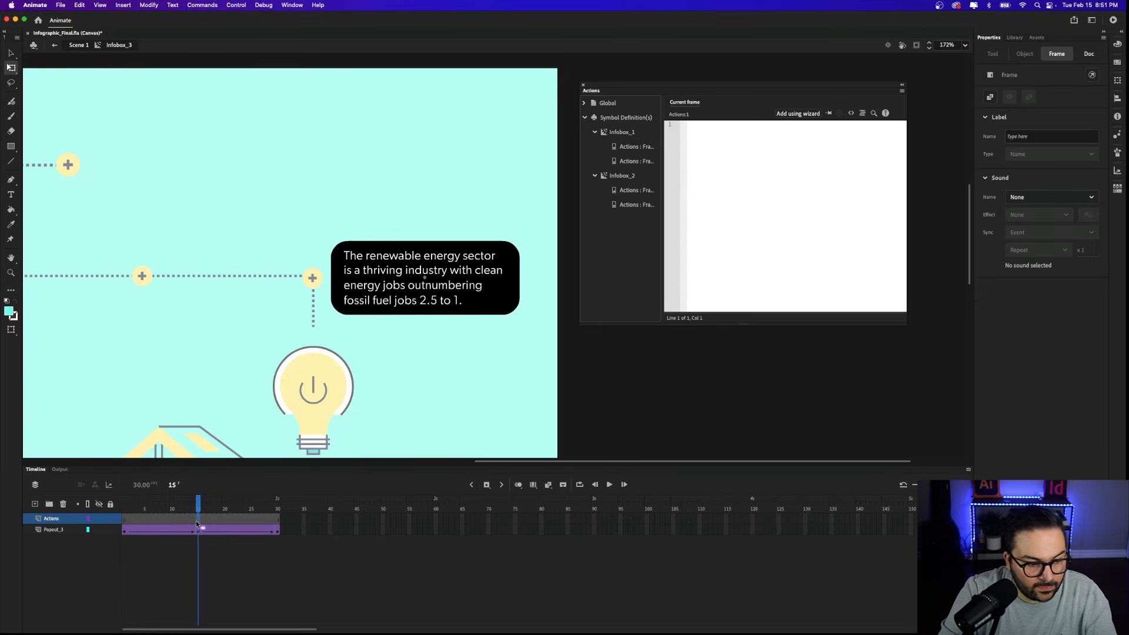
{"action": "key", "text": "F6"}
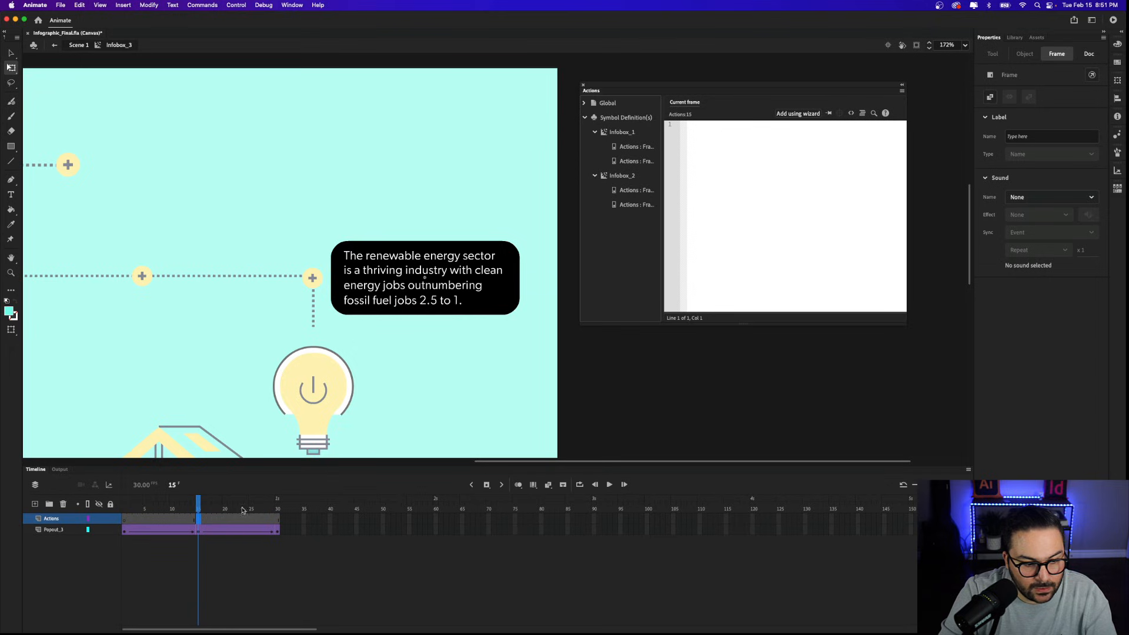
{"action": "left_click", "coordinate": [798, 114]}
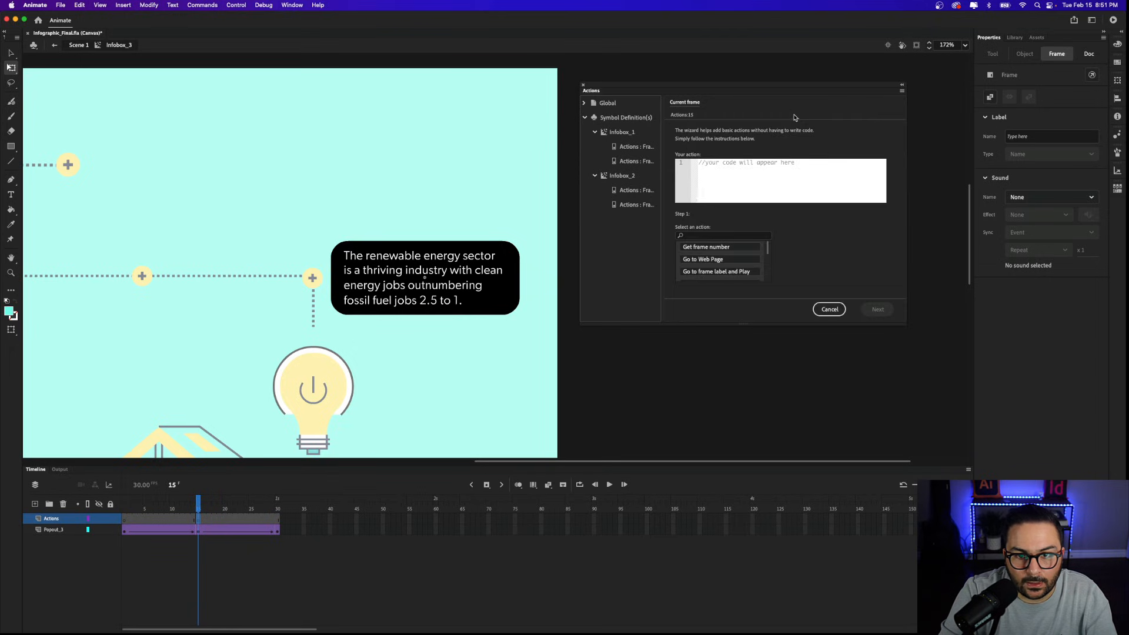
{"action": "left_click_drag", "start_coordinate": [767, 249], "coordinate": [768, 275]}
{"action": "left_click", "coordinate": [700, 265]}
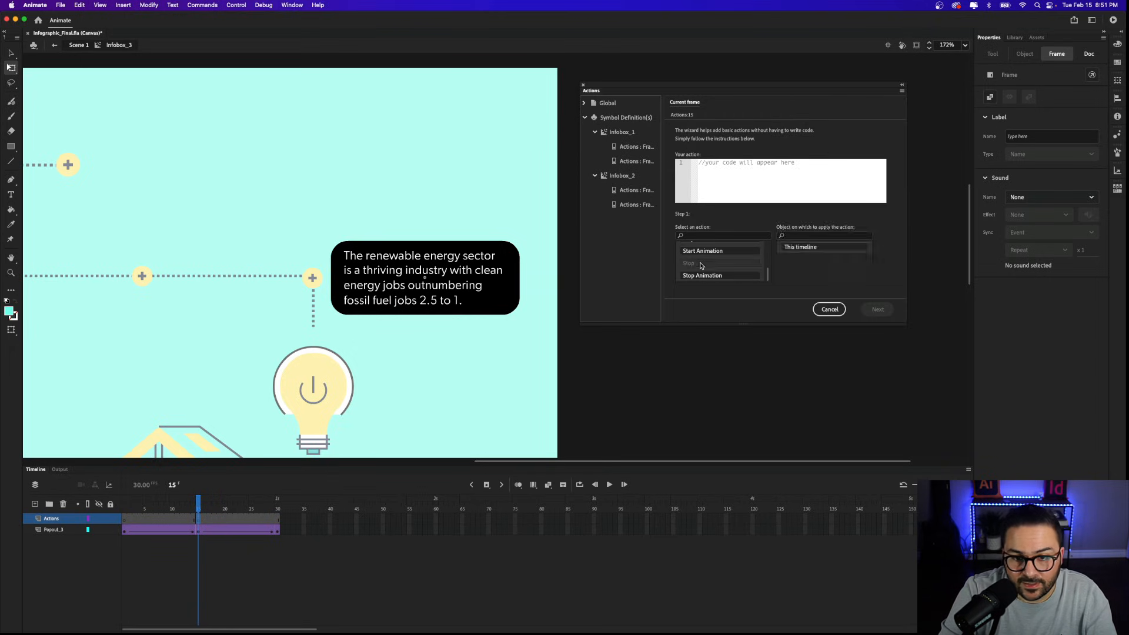
{"action": "left_click", "coordinate": [805, 249]}
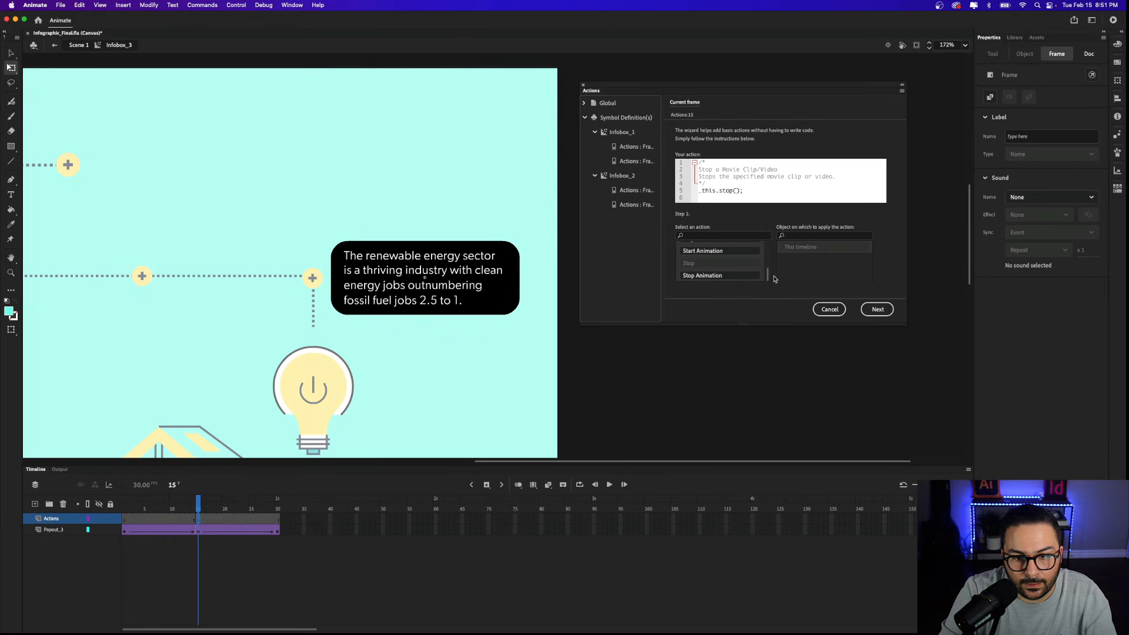
{"action": "left_click", "coordinate": [877, 310]}
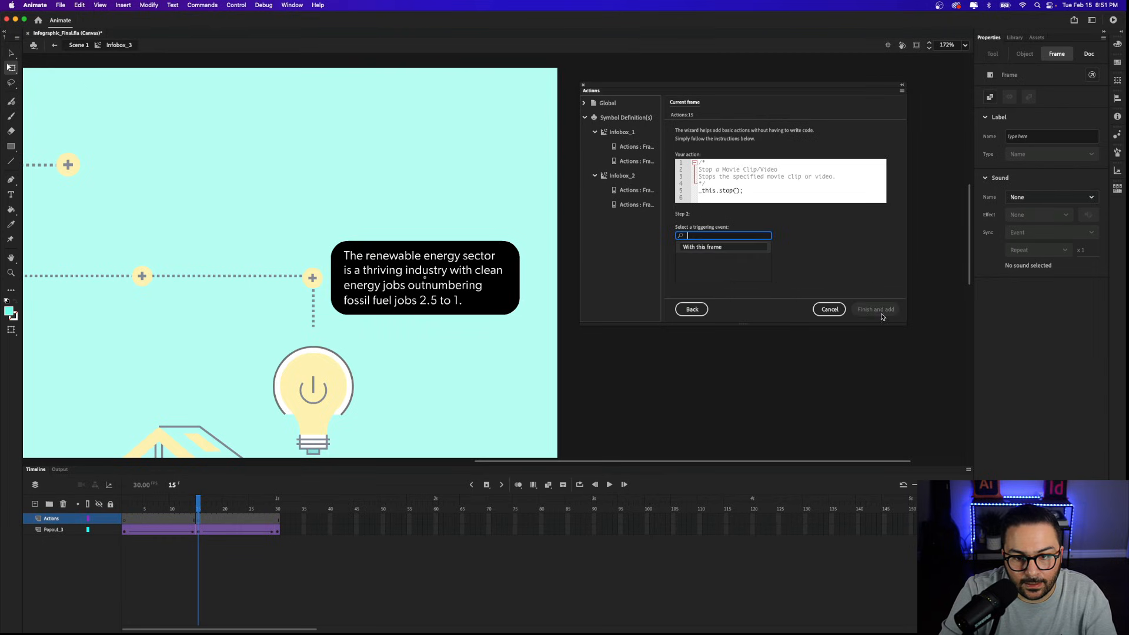
{"action": "left_click", "coordinate": [713, 248]}
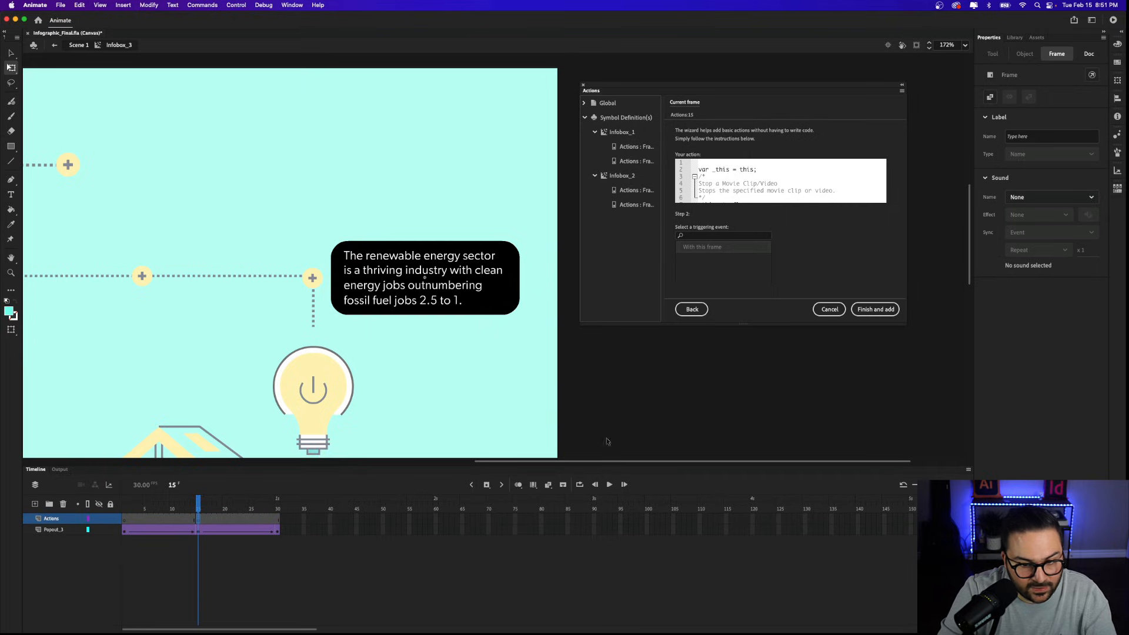
{"action": "left_click", "coordinate": [875, 310]}
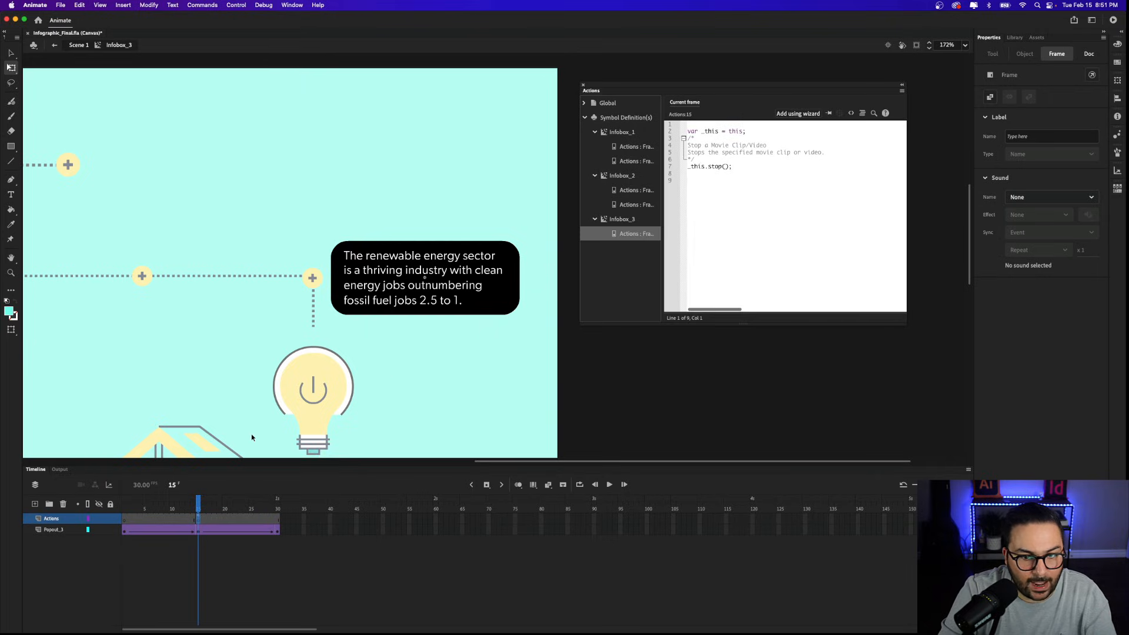
Step: Add a Stop action for this timeline at frame 1 of the Actions layer with the action wizard, triggered with this frame
{"action": "left_click_drag", "start_coordinate": [198, 507], "coordinate": [116, 504]}
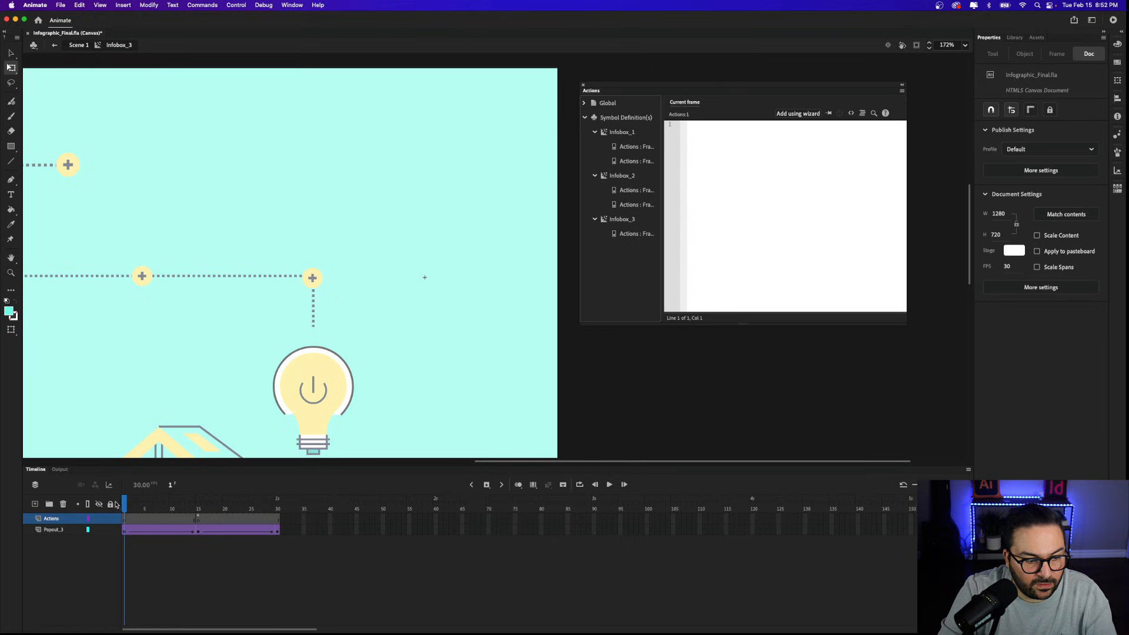
{"action": "left_click", "coordinate": [125, 520]}
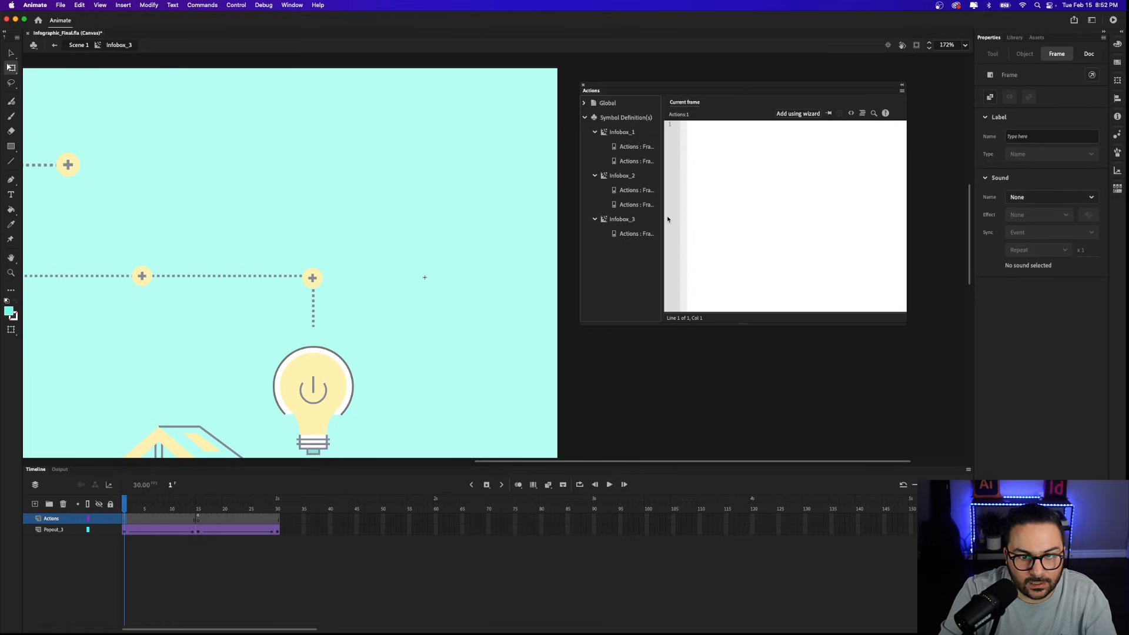
{"action": "left_click", "coordinate": [795, 114]}
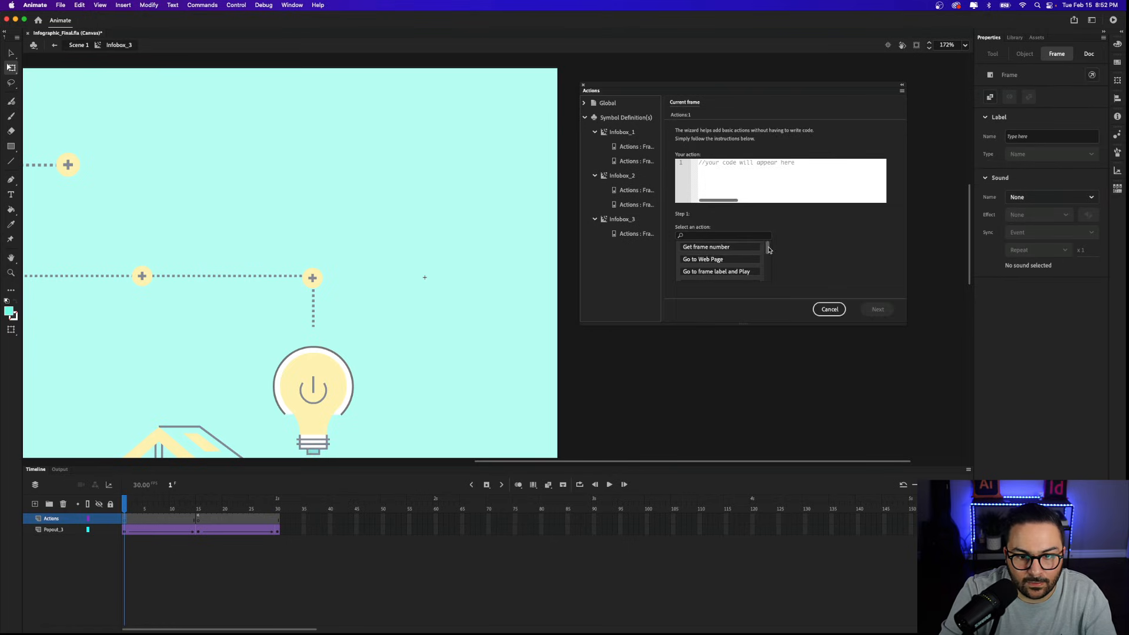
{"action": "left_click_drag", "start_coordinate": [768, 249], "coordinate": [768, 279]}
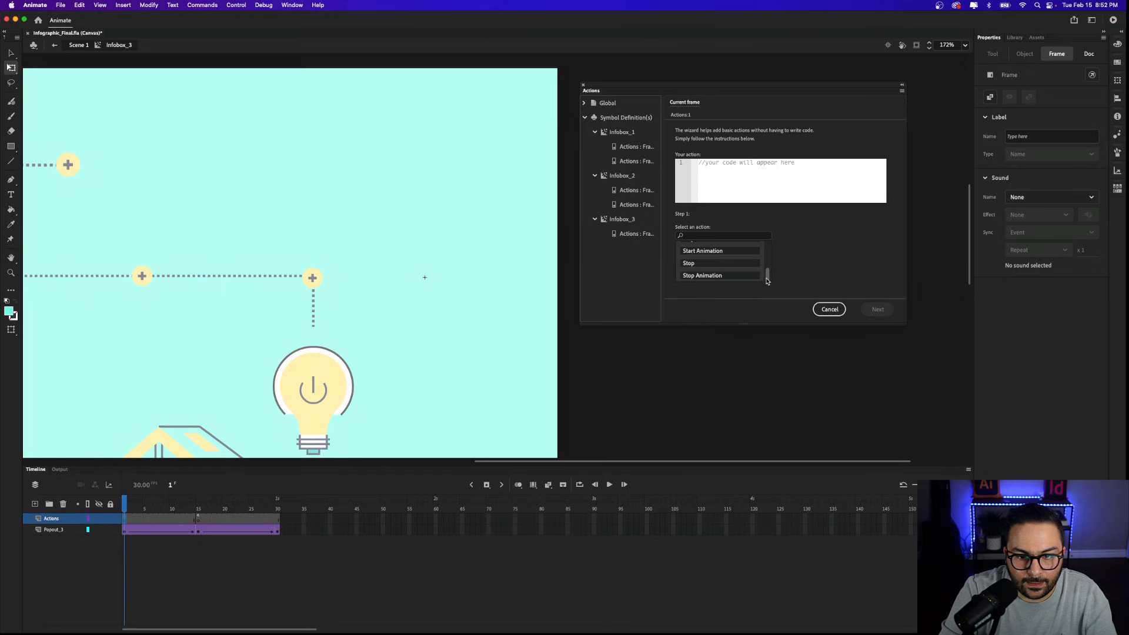
{"action": "left_click", "coordinate": [706, 263]}
{"action": "left_click", "coordinate": [804, 246]}
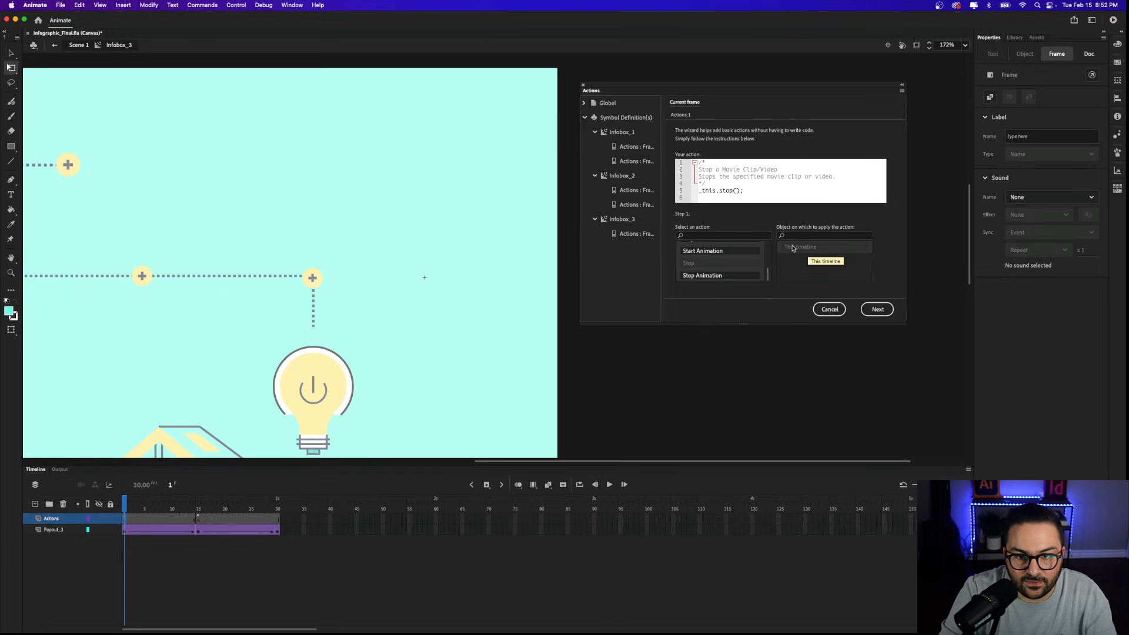
{"action": "left_click", "coordinate": [876, 310]}
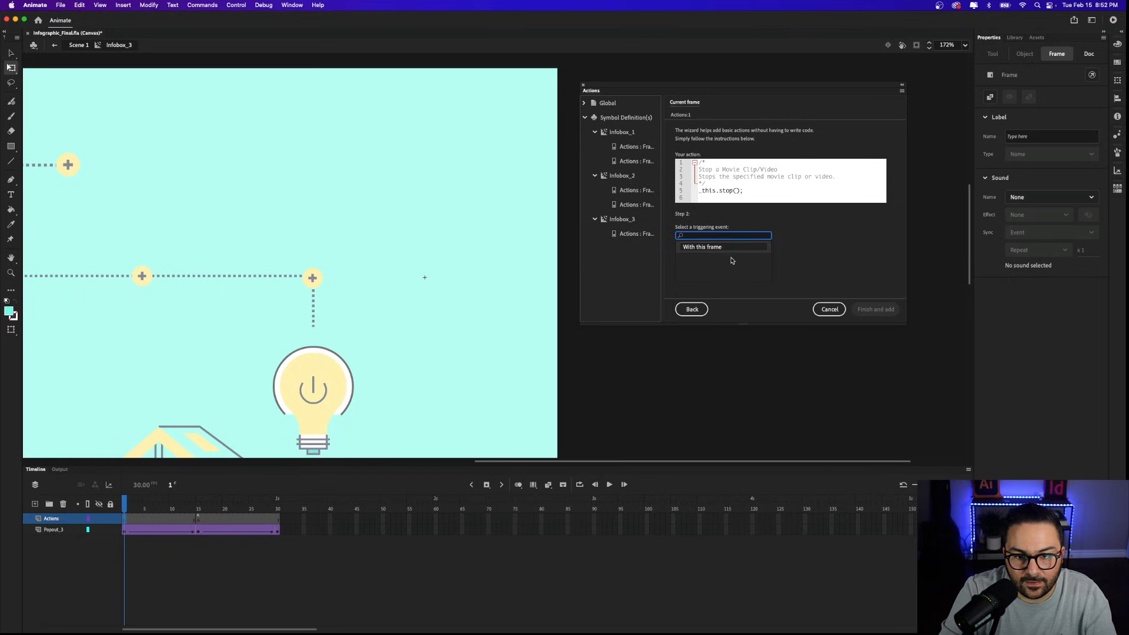
{"action": "left_click", "coordinate": [711, 249]}
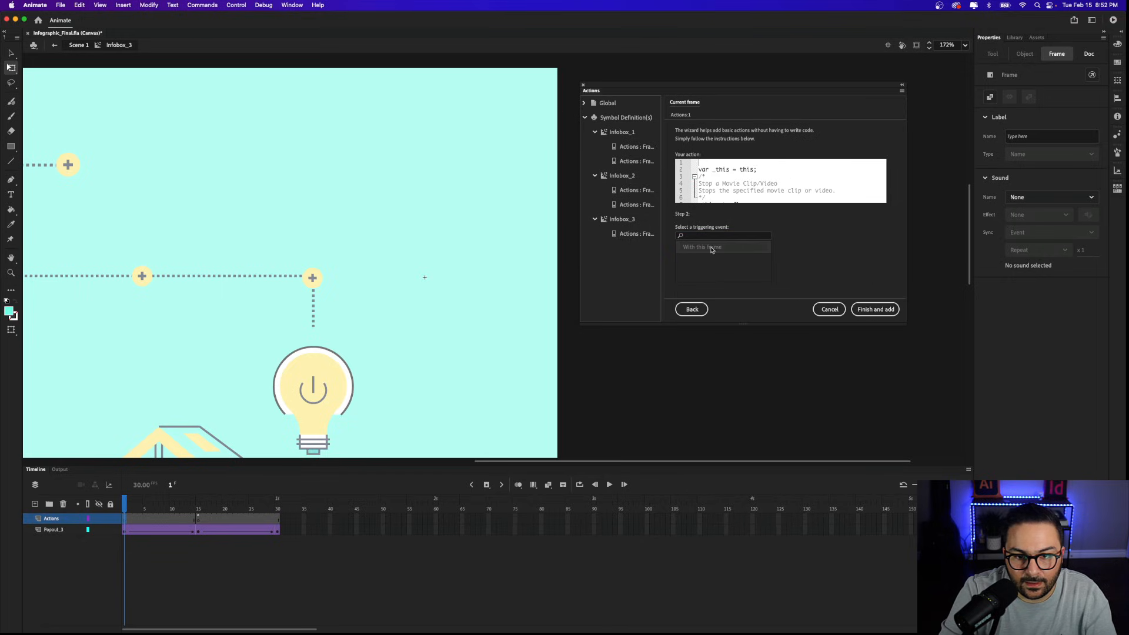
{"action": "left_click", "coordinate": [866, 313]}
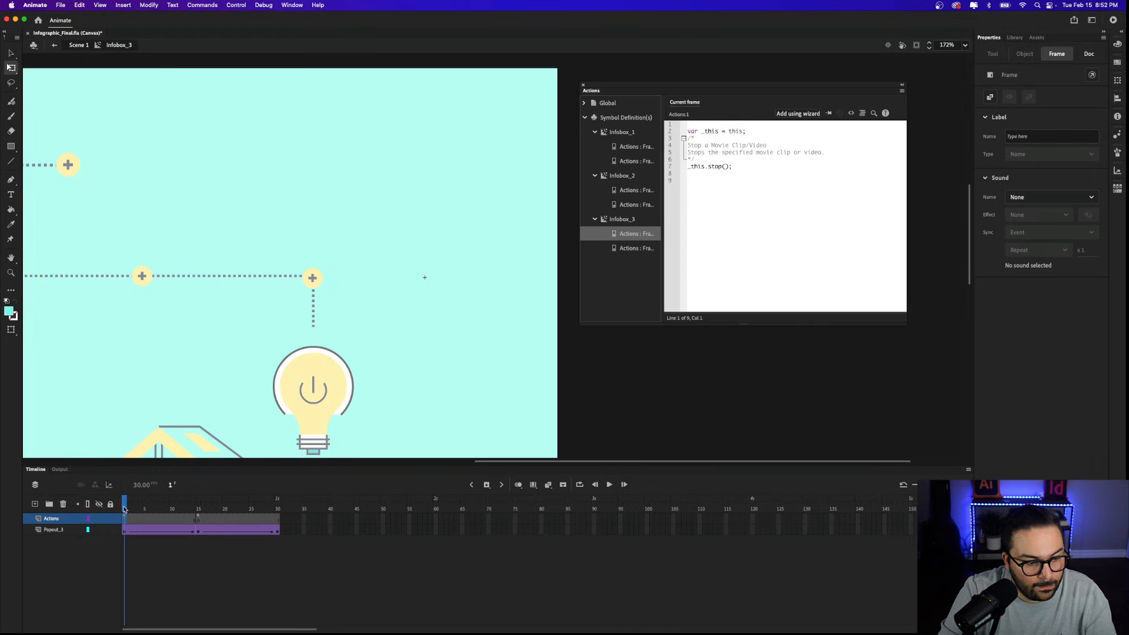
{"action": "mouse_move", "coordinate": [124, 509]}
{"action": "left_mouse_down"}
{"action": "mouse_move", "coordinate": [247, 509]}
{"action": "mouse_move", "coordinate": [124, 509]}
{"action": "left_mouse_up"}
{"action": "left_click", "coordinate": [179, 237]}
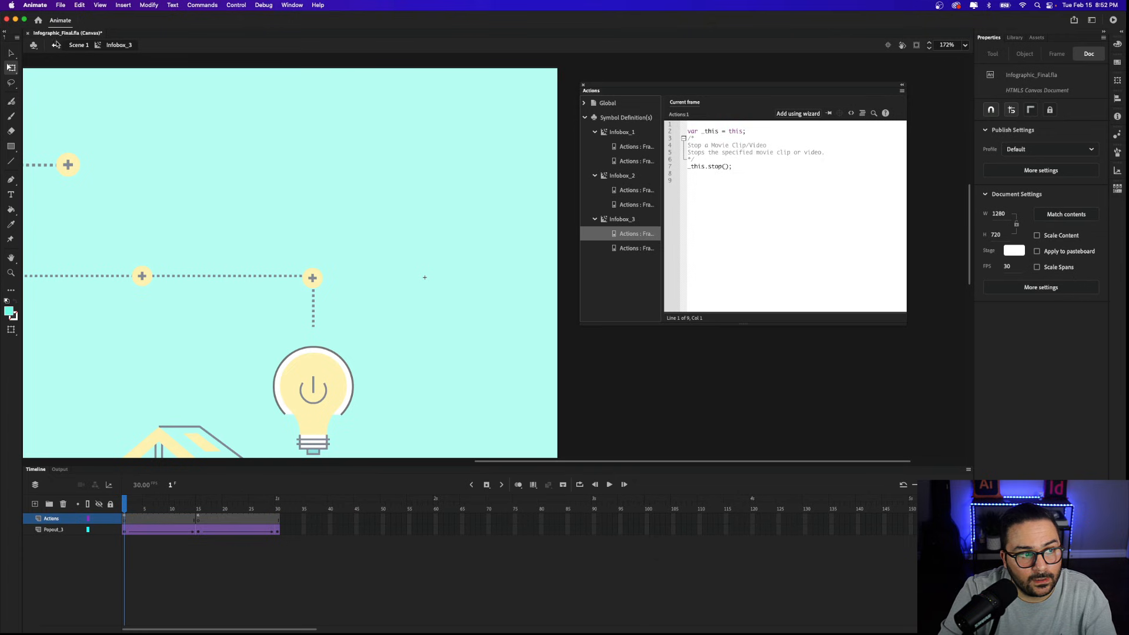
Step: Return to Scene 1 and move the Actions panel clear of the stage artwork
{"action": "left_click", "coordinate": [56, 44]}
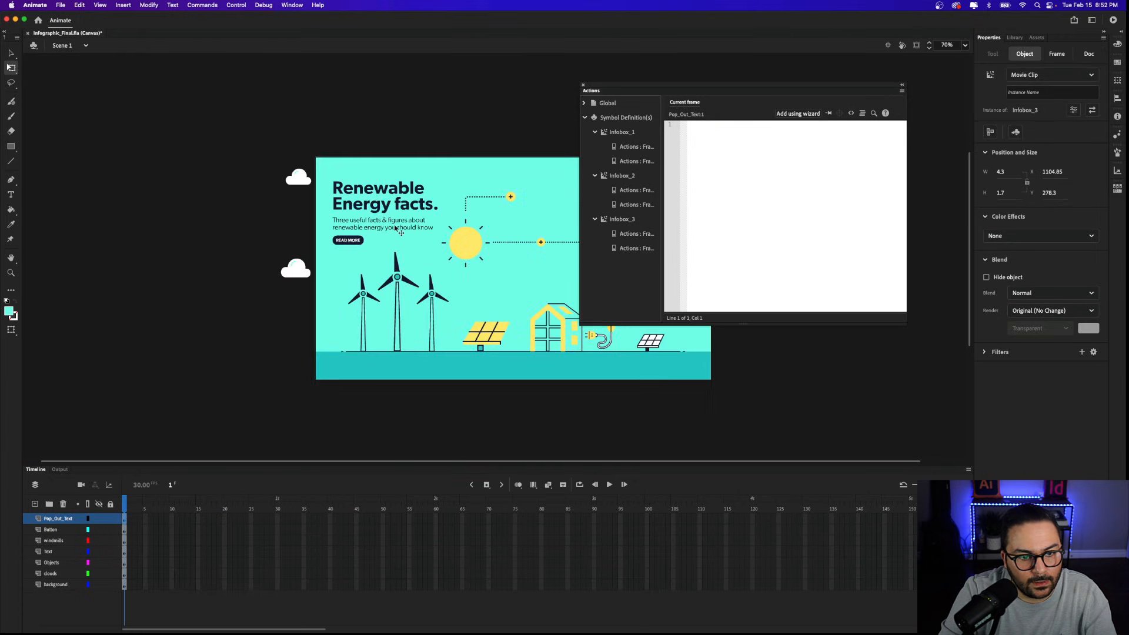
{"action": "scroll", "coordinate": [395, 228], "scroll_direction": "right", "scroll_amount": 3}
{"action": "left_click_drag", "start_coordinate": [631, 90], "coordinate": [735, 91]}
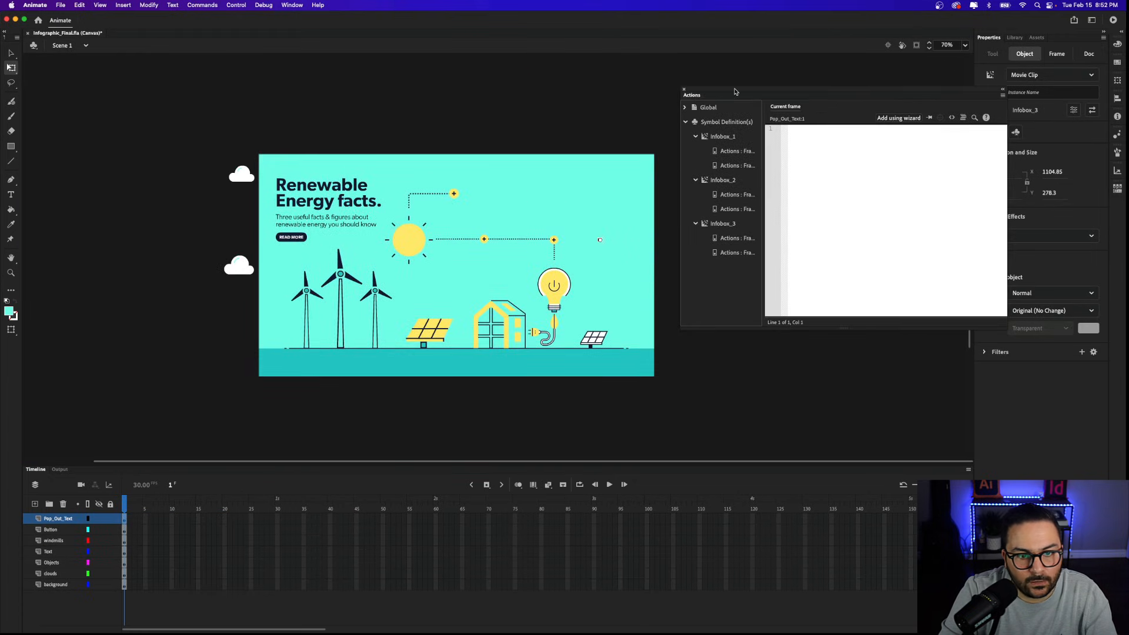
{"action": "left_click", "coordinate": [608, 176]}
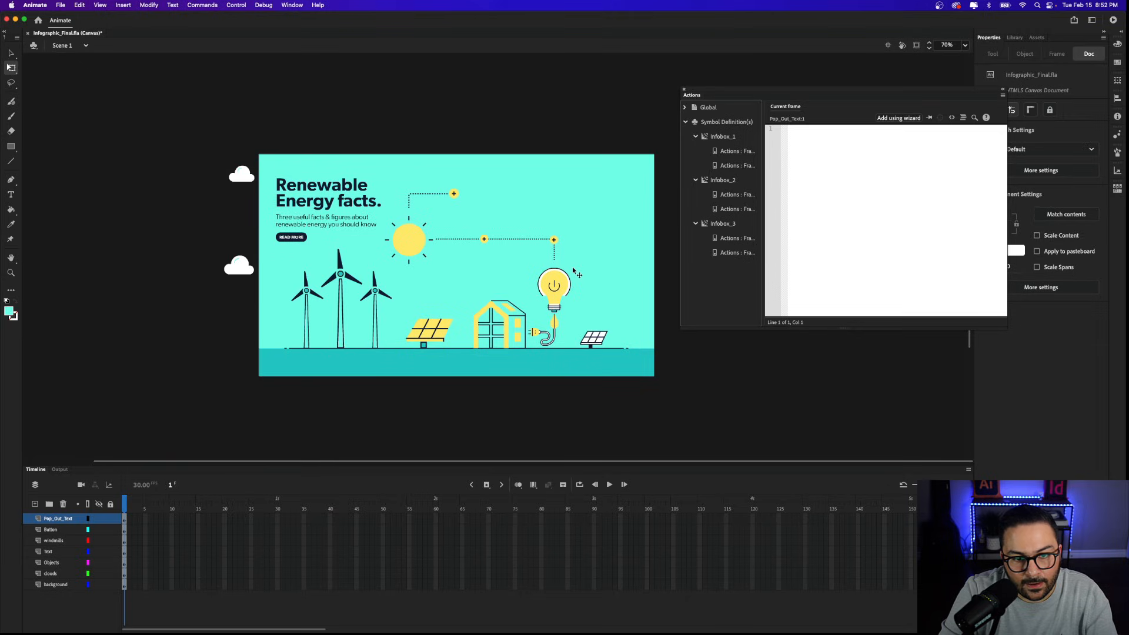
{"action": "left_click", "coordinate": [454, 195]}
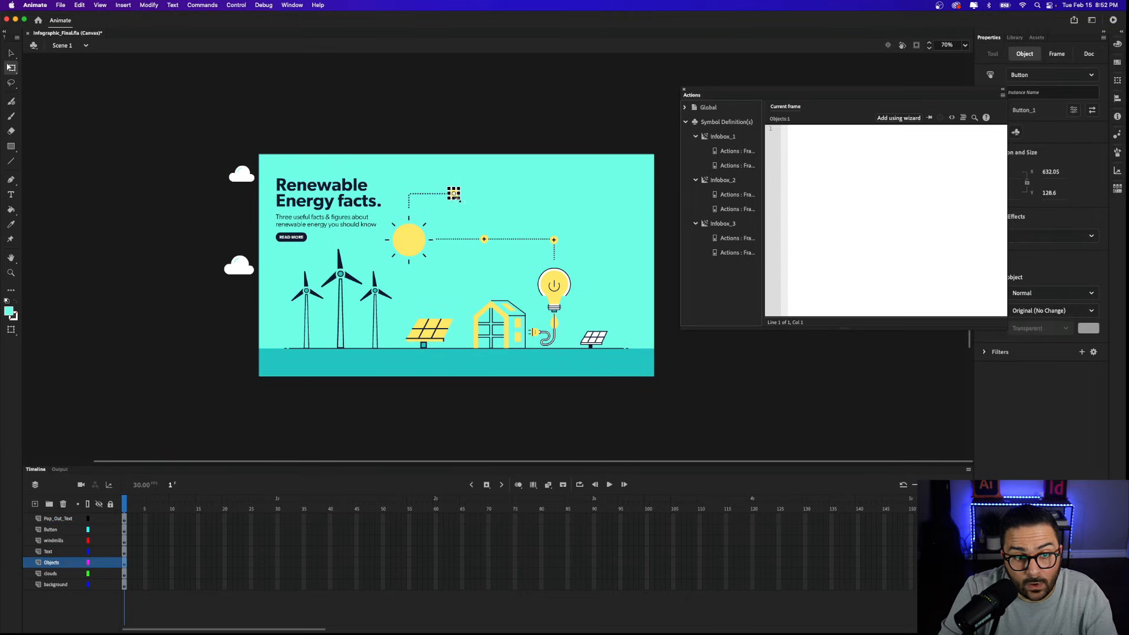
{"action": "left_click", "coordinate": [485, 239]}
{"action": "left_click", "coordinate": [554, 241]}
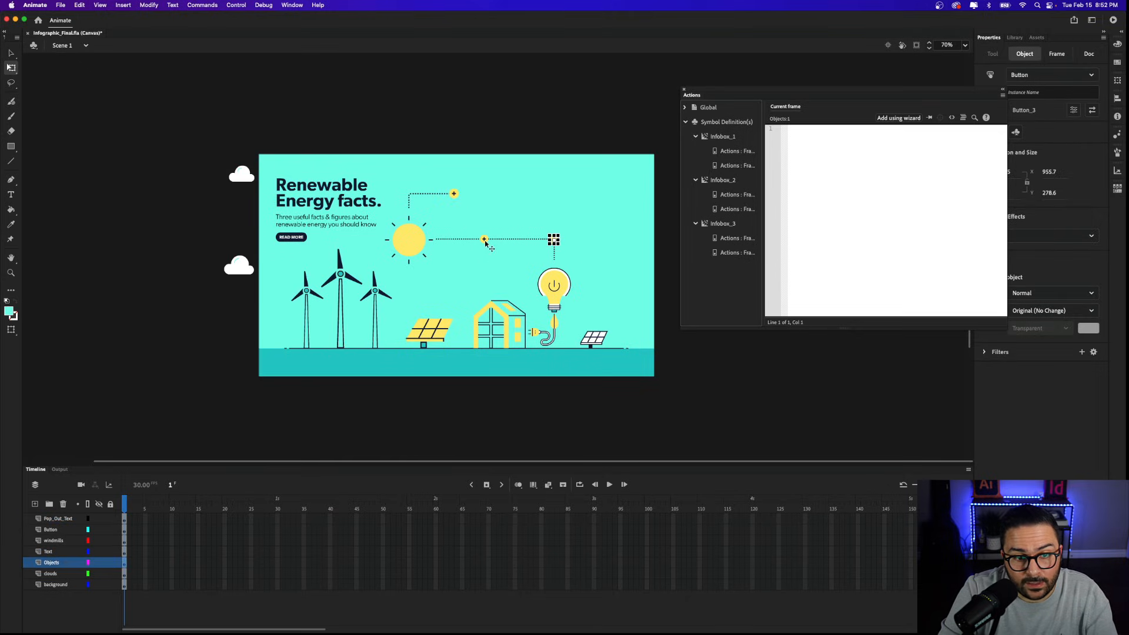
{"action": "left_click", "coordinate": [485, 241]}
{"action": "left_click", "coordinate": [453, 195]}
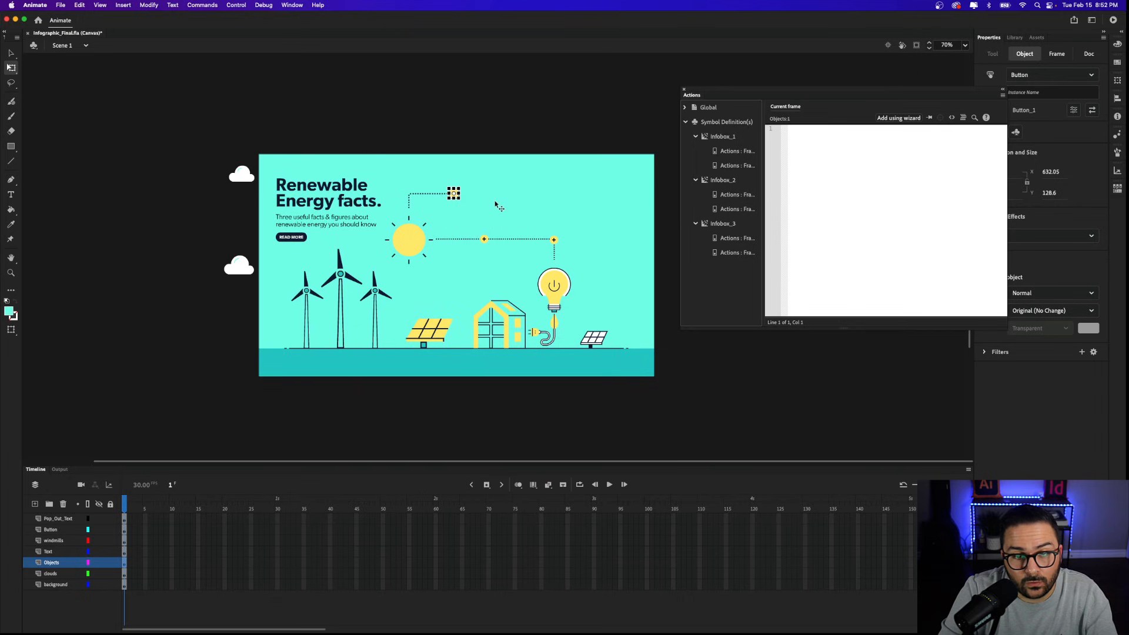
Step: Give the plus button at the end of the dotted line above the sun the instance name Trigger_1
{"action": "key", "text": "super+equal"}
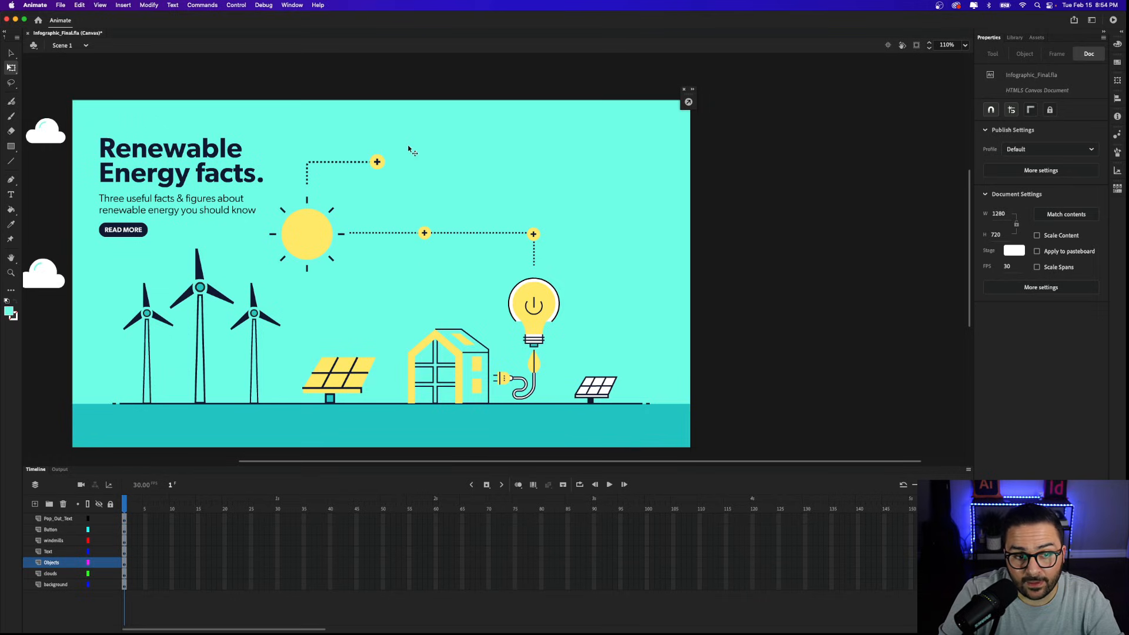
{"action": "left_click", "coordinate": [378, 164]}
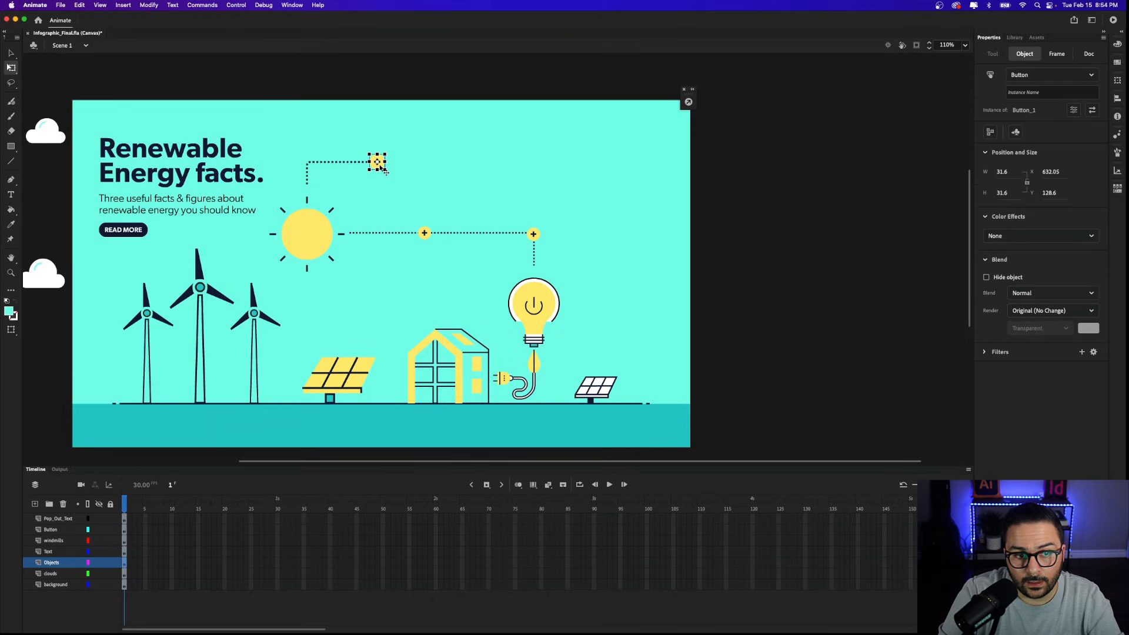
{"action": "left_click_drag", "start_coordinate": [420, 180], "coordinate": [495, 180]}
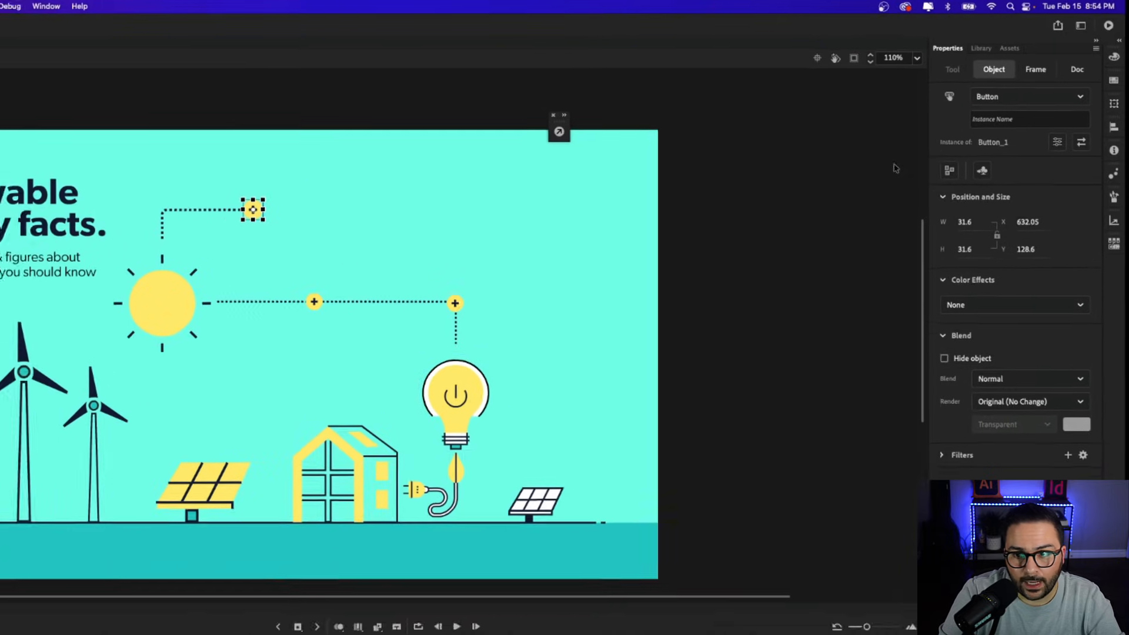
{"action": "left_click", "coordinate": [979, 121]}
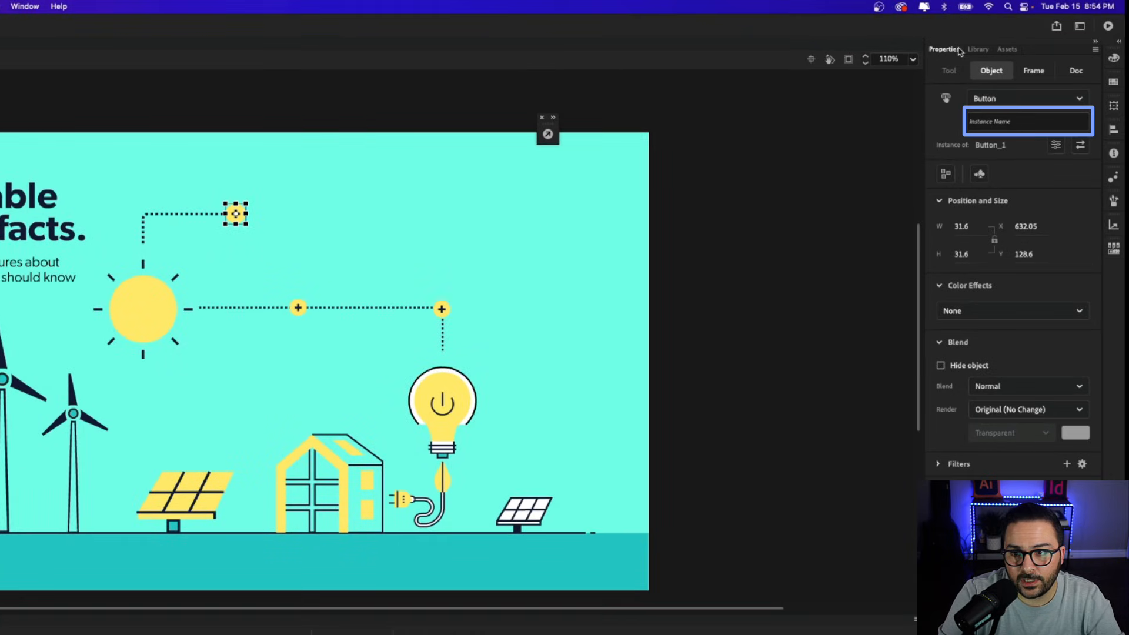
{"action": "left_click", "coordinate": [986, 121]}
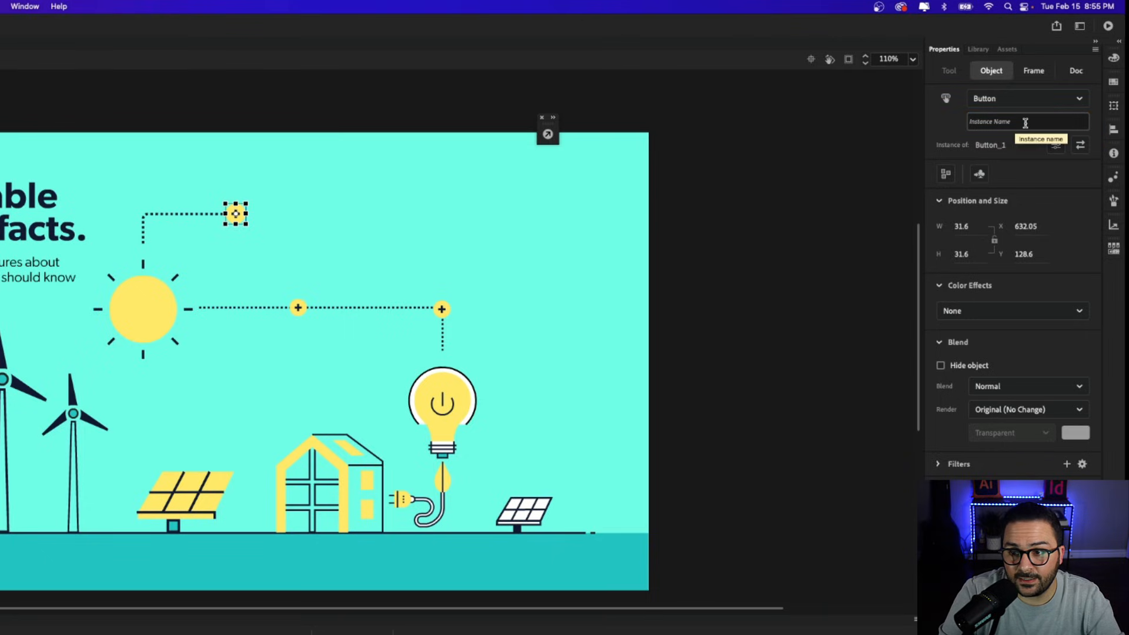
{"action": "type", "text": "Trigge"}
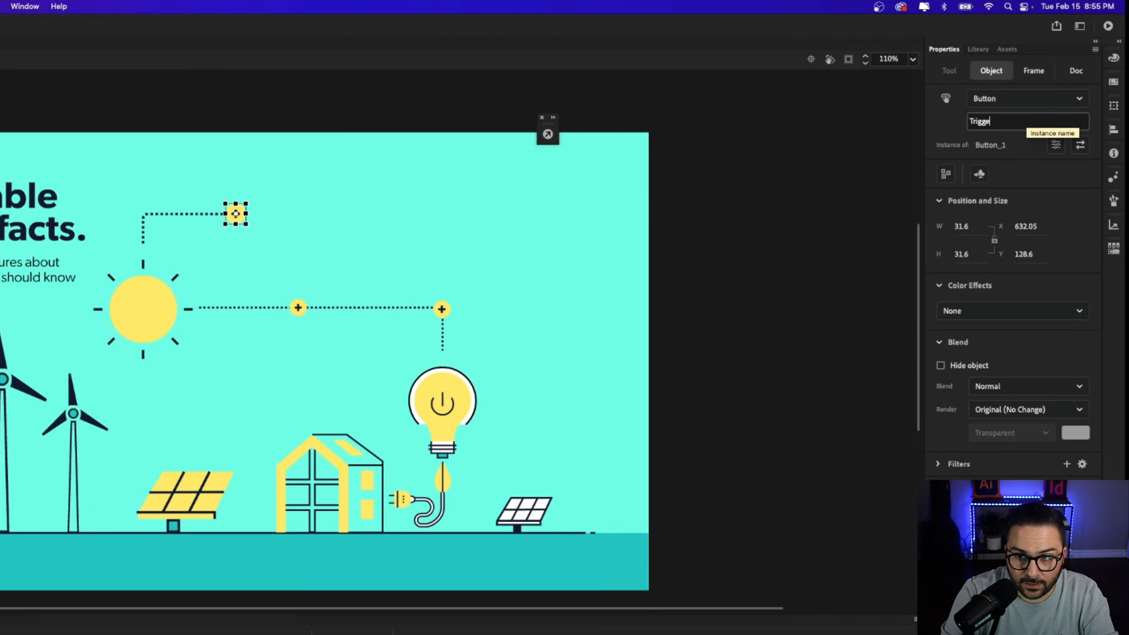
{"action": "type", "text": "r_1"}
{"action": "key", "text": "Return"}
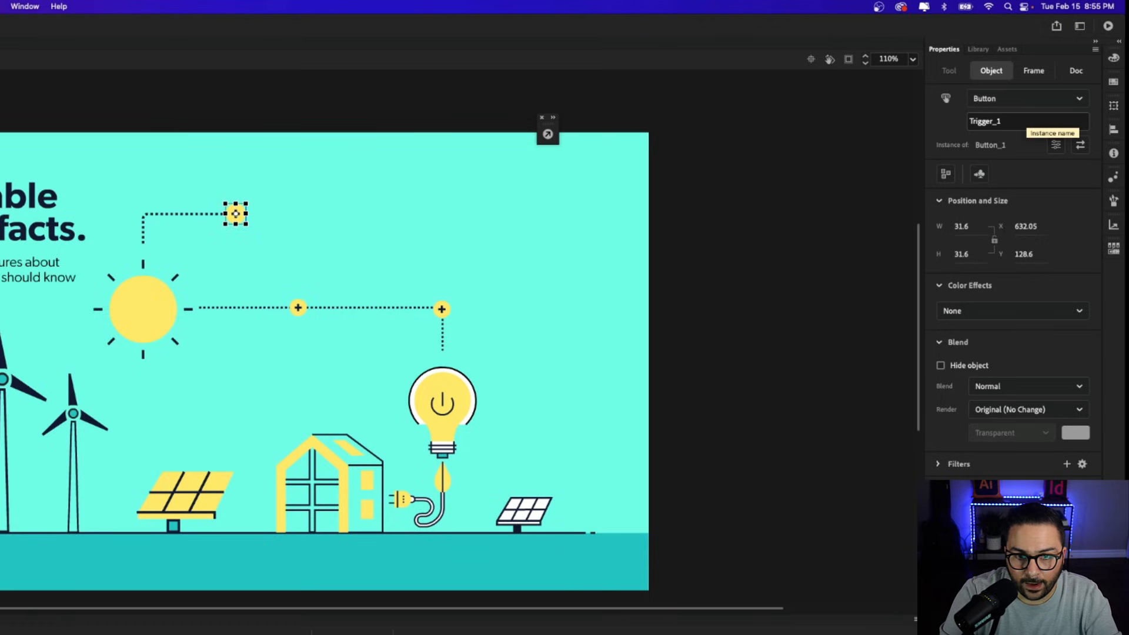
Step: Give the plus button in the middle of the horizontal dotted line the instance name Trigger_2
{"action": "left_click", "coordinate": [298, 310]}
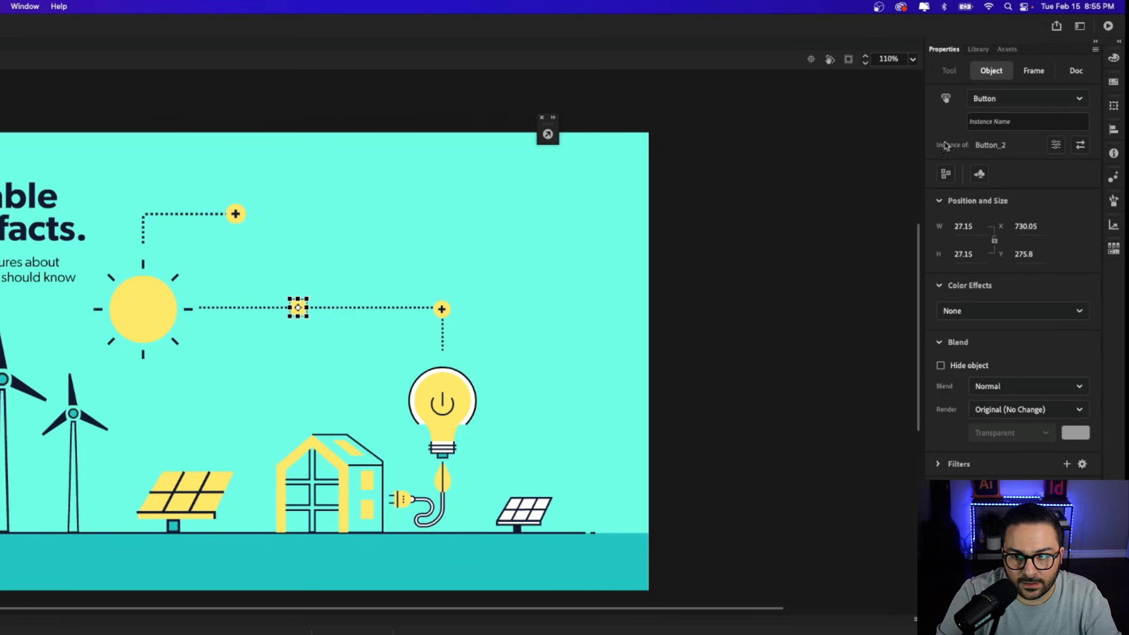
{"action": "left_click", "coordinate": [991, 121]}
{"action": "type", "text": "Trigger_2"}
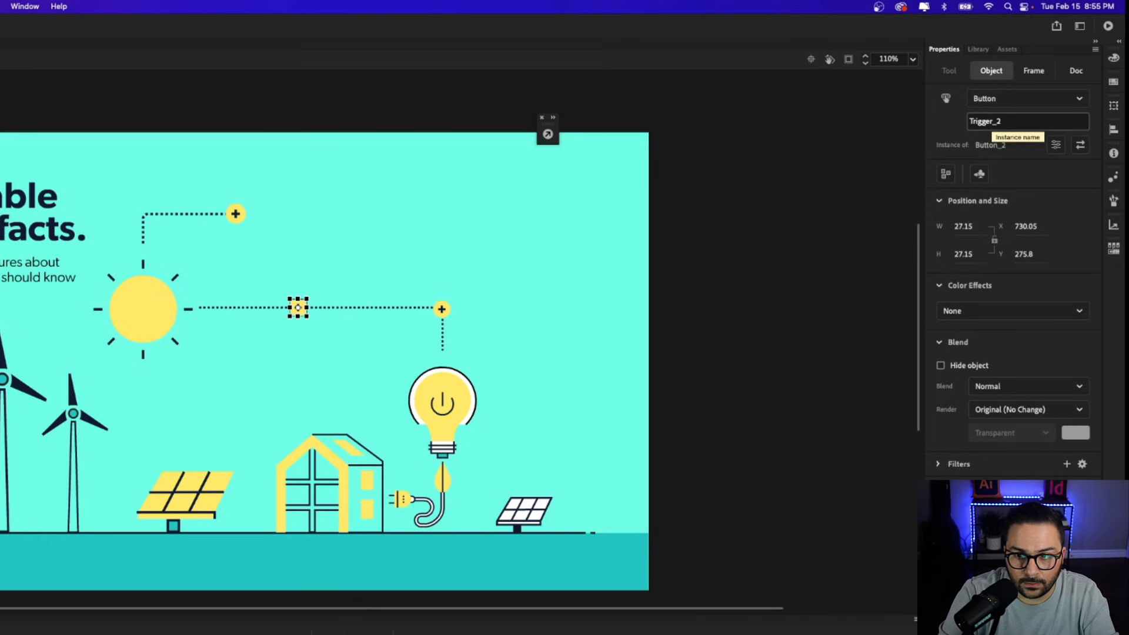
{"action": "key", "text": "Return"}
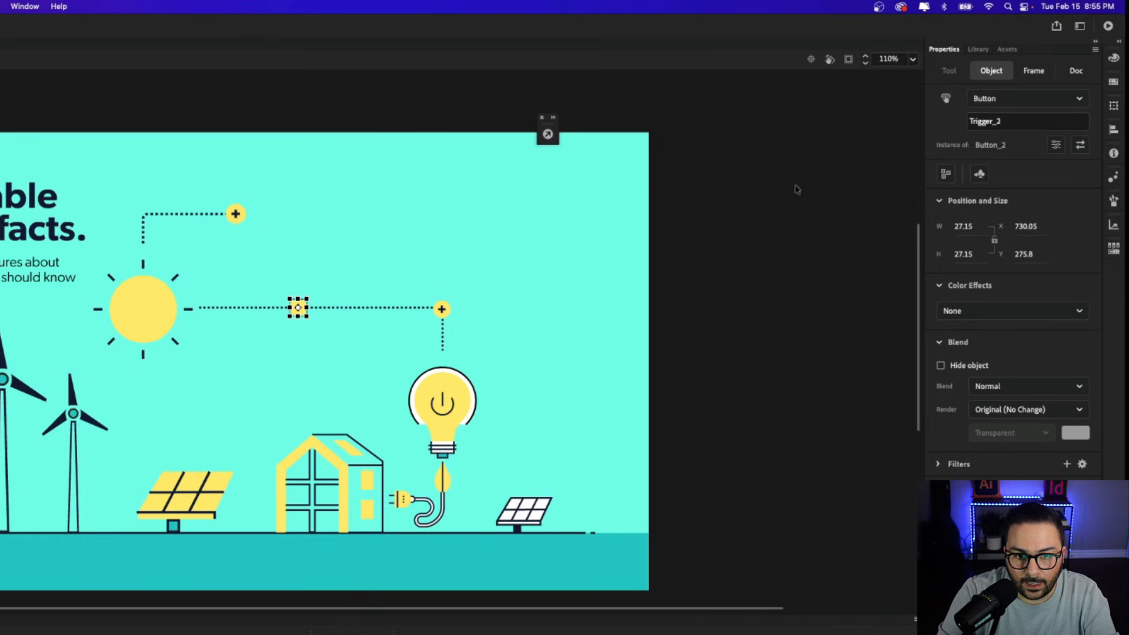
Step: Give the plus button above the light bulb the instance name Trigger_3
{"action": "left_click", "coordinate": [438, 310]}
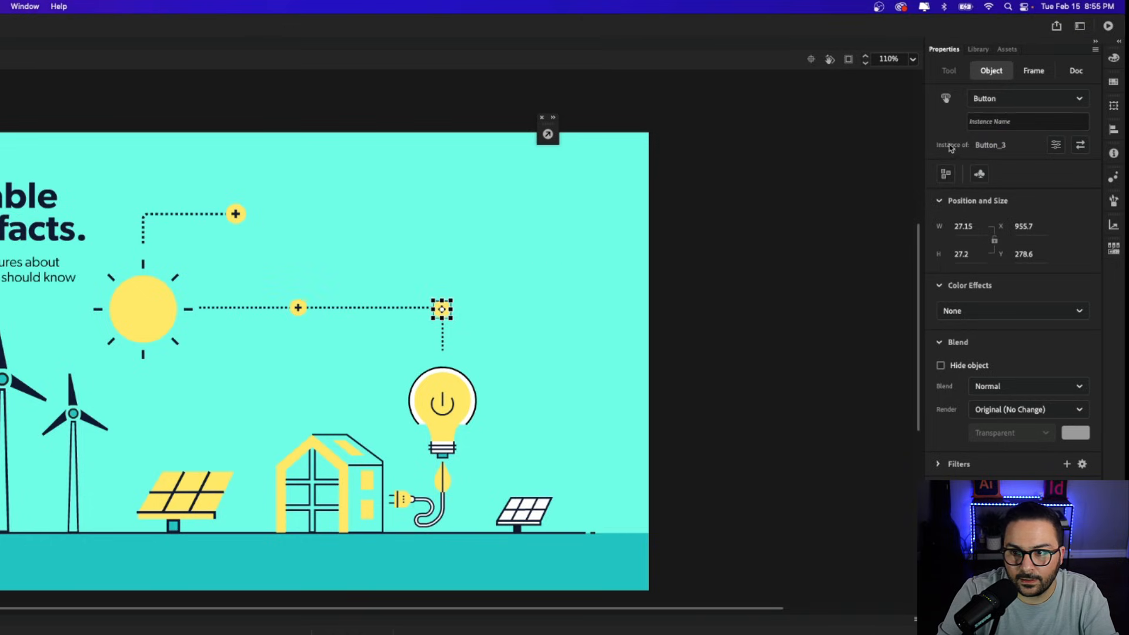
{"action": "left_click", "coordinate": [988, 121]}
{"action": "type", "text": "gger_3"}
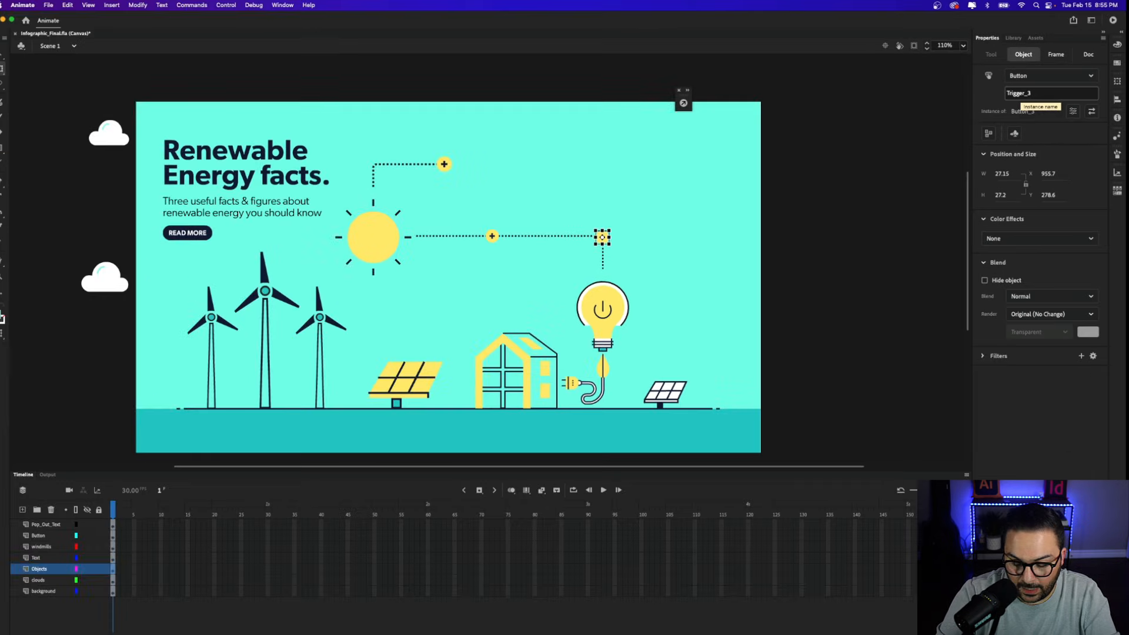
Step: Give the solar power pop-up beside the plus button above the sun the instance name Popout_1
{"action": "key", "text": "Return"}
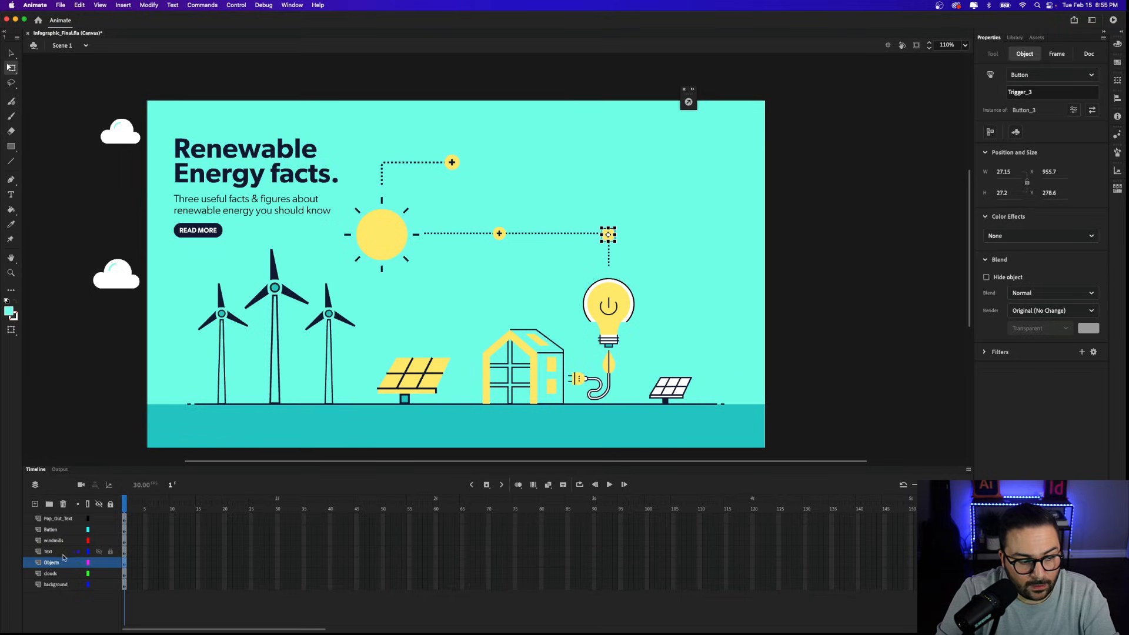
{"action": "left_click", "coordinate": [57, 520]}
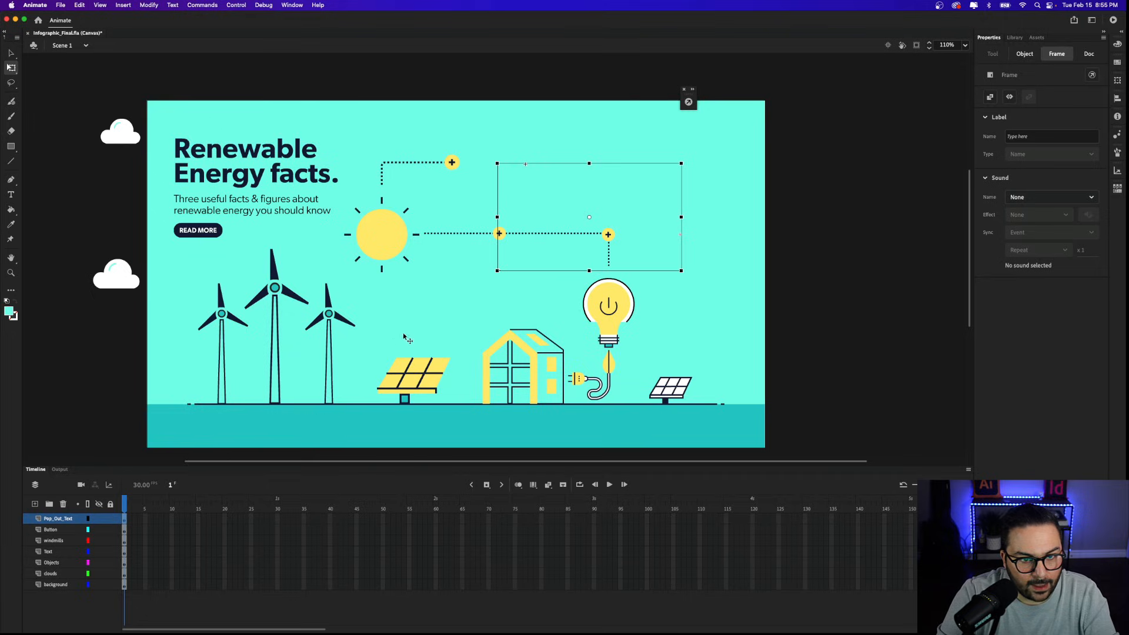
{"action": "scroll", "coordinate": [526, 170], "scroll_direction": "up", "scroll_amount": 5}
{"action": "left_click", "coordinate": [527, 159]}
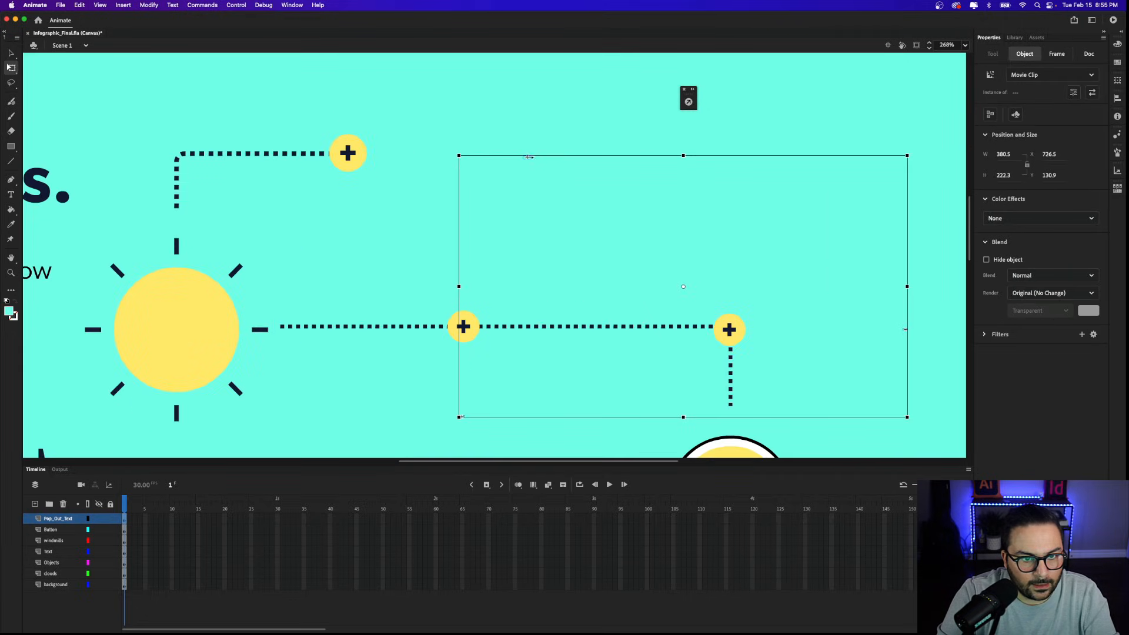
{"action": "left_click", "coordinate": [11, 53]}
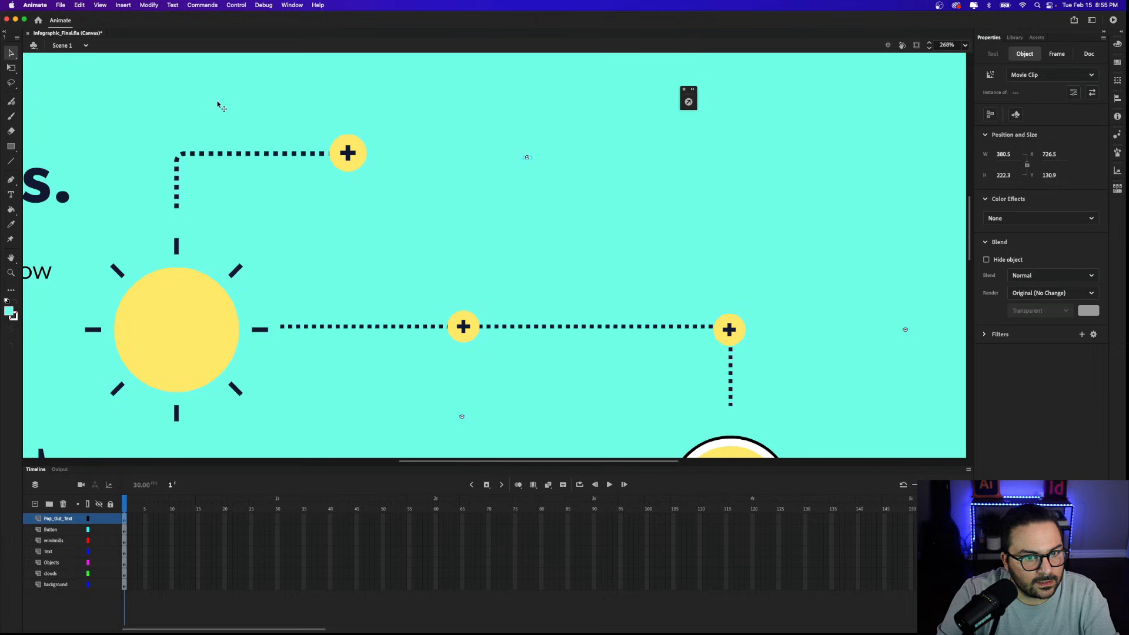
{"action": "double_click", "coordinate": [528, 158]}
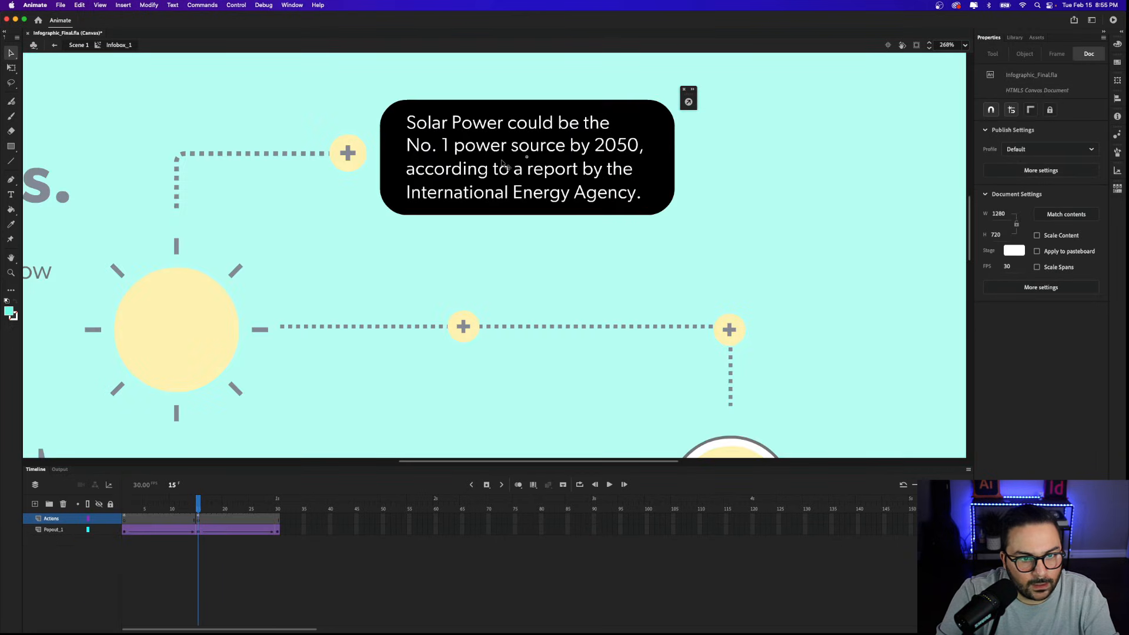
{"action": "left_click", "coordinate": [503, 163]}
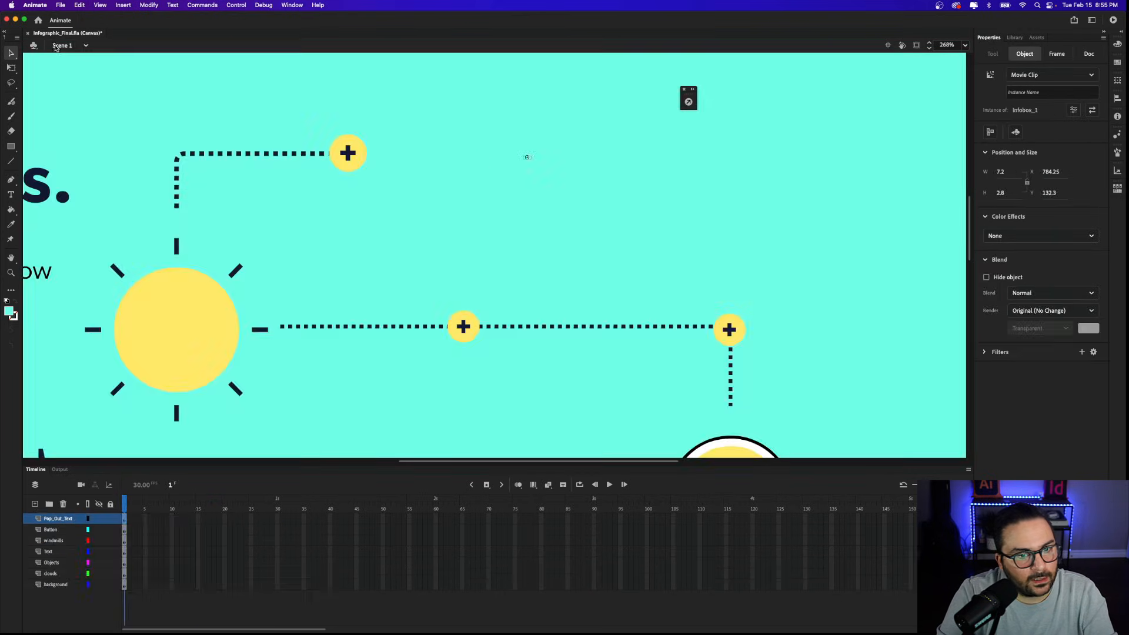
{"action": "left_click", "coordinate": [54, 45]}
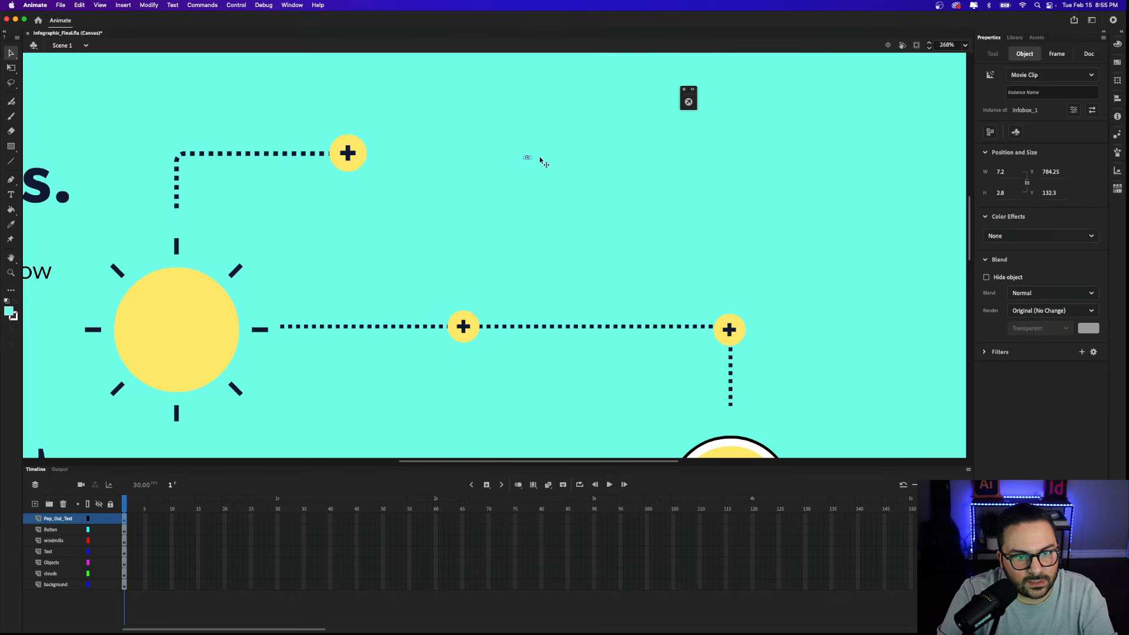
{"action": "left_click", "coordinate": [1029, 92]}
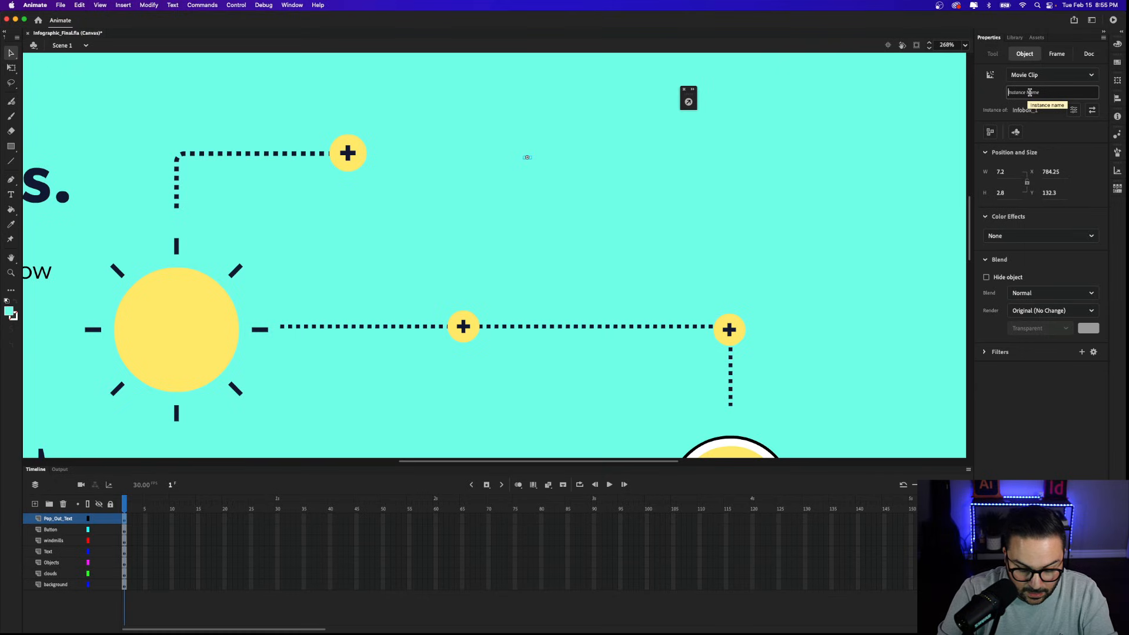
{"action": "type", "text": "Popout_"}
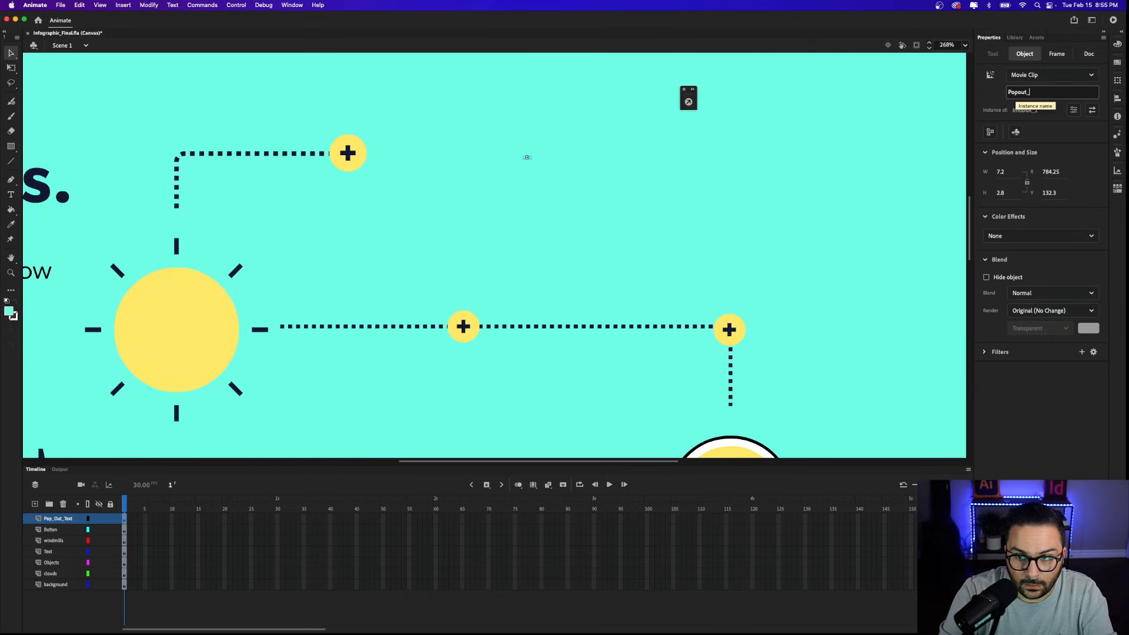
{"action": "type", "text": "1"}
{"action": "key", "text": "Return"}
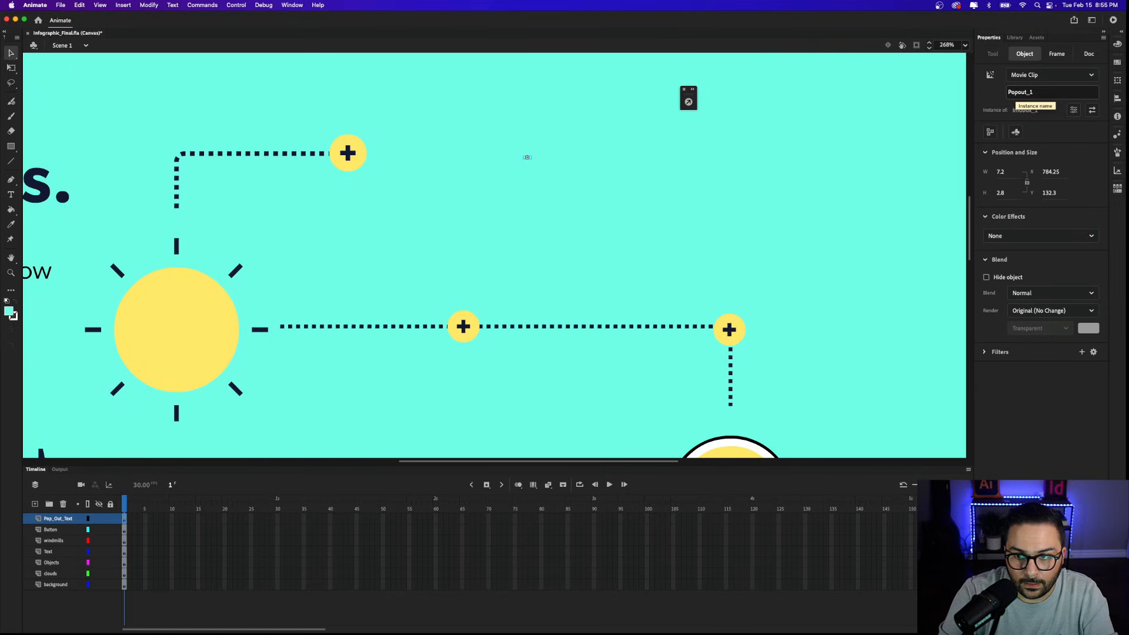
Step: Give the collapsed pop-up clip below the middle plus button the instance name Popout_2 in Scene 1
{"action": "left_click", "coordinate": [60, 521]}
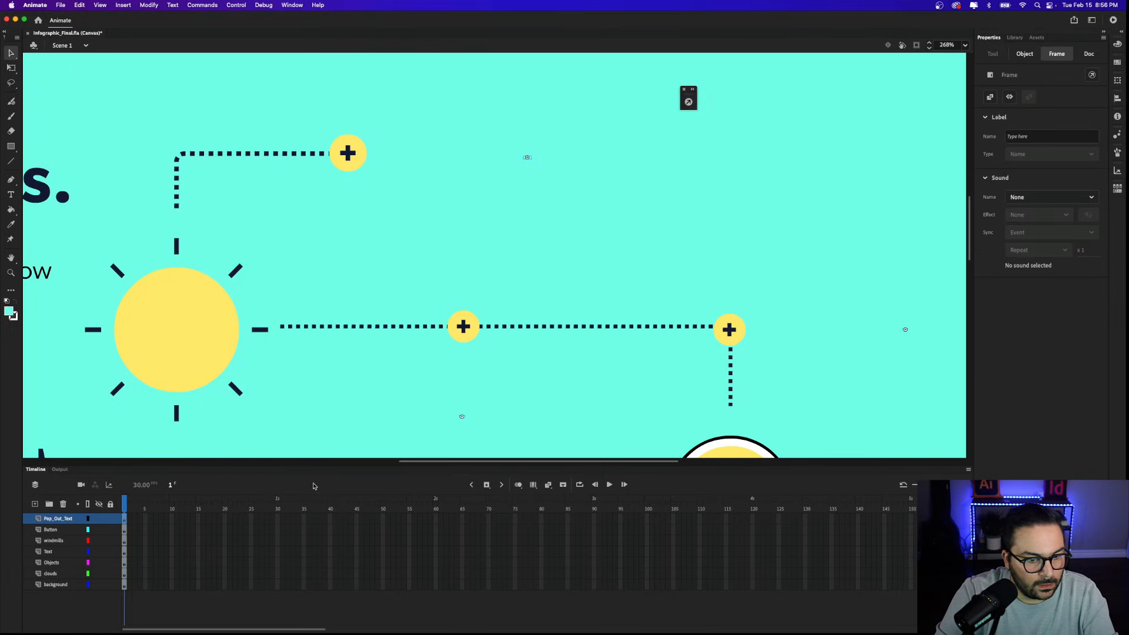
{"action": "double_click", "coordinate": [463, 418]}
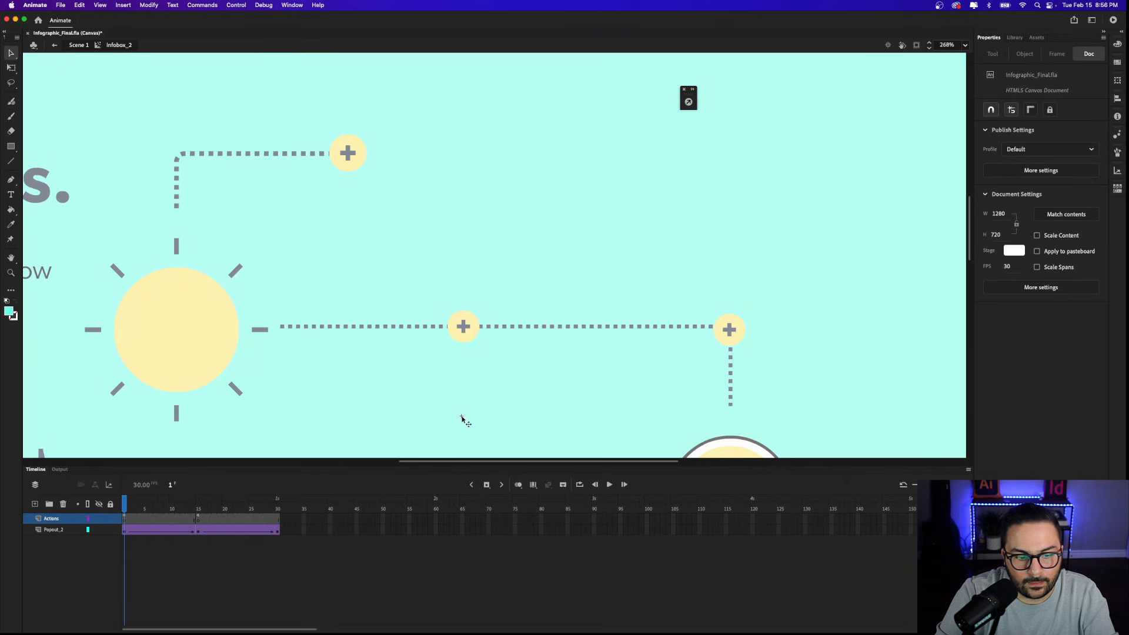
{"action": "left_click", "coordinate": [57, 47]}
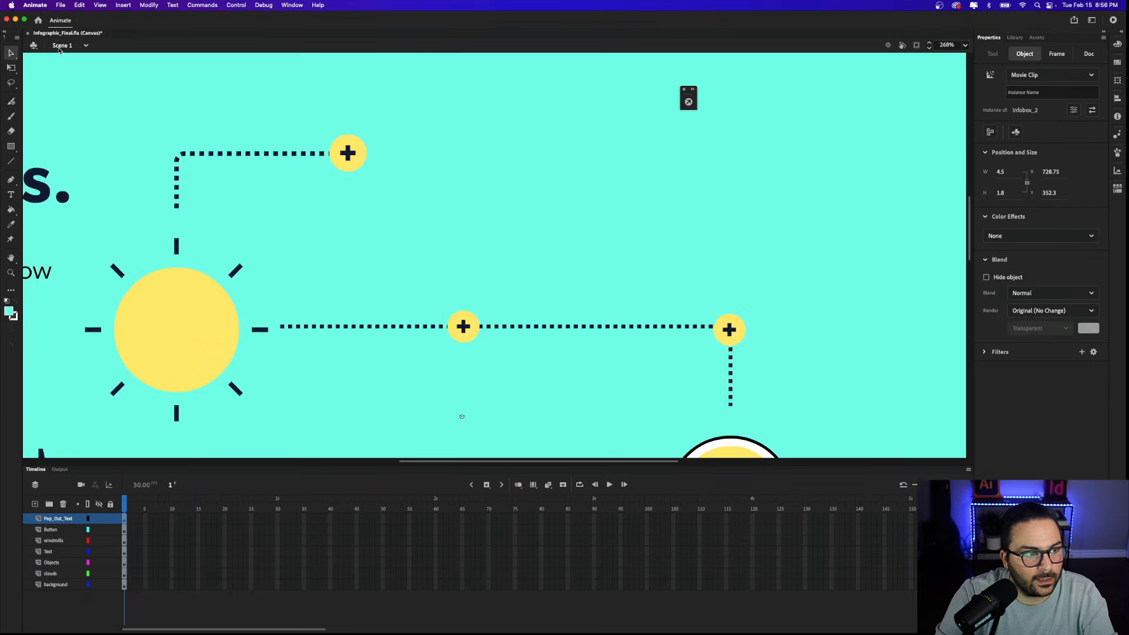
{"action": "left_click", "coordinate": [1033, 94]}
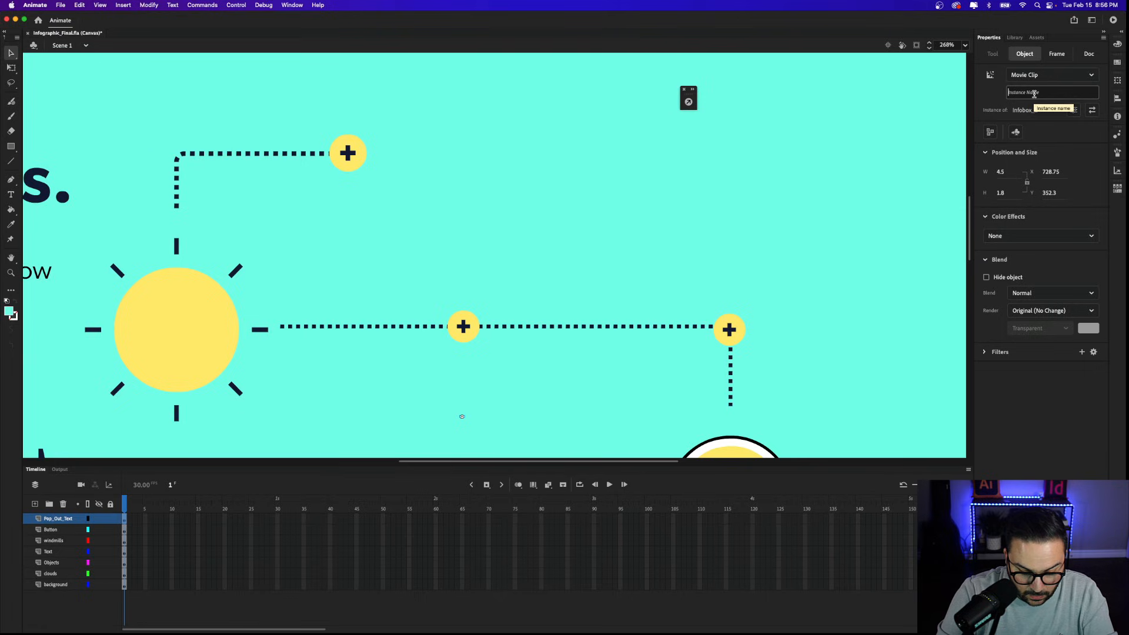
{"action": "type", "text": "Popout"}
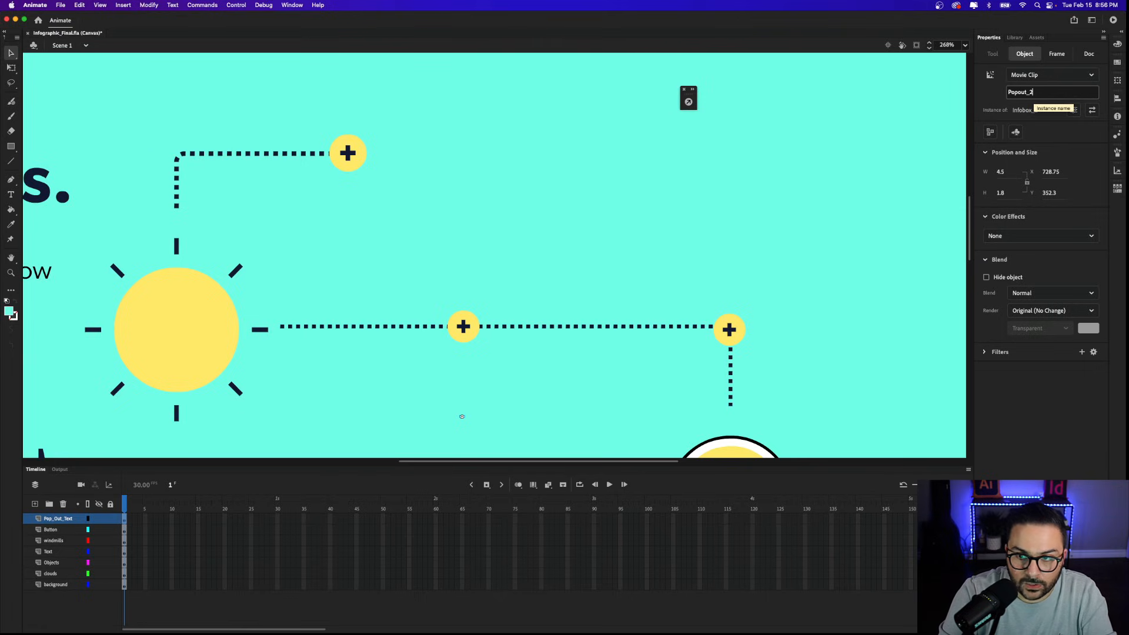
{"action": "type", "text": "_2"}
{"action": "key", "text": "Return"}
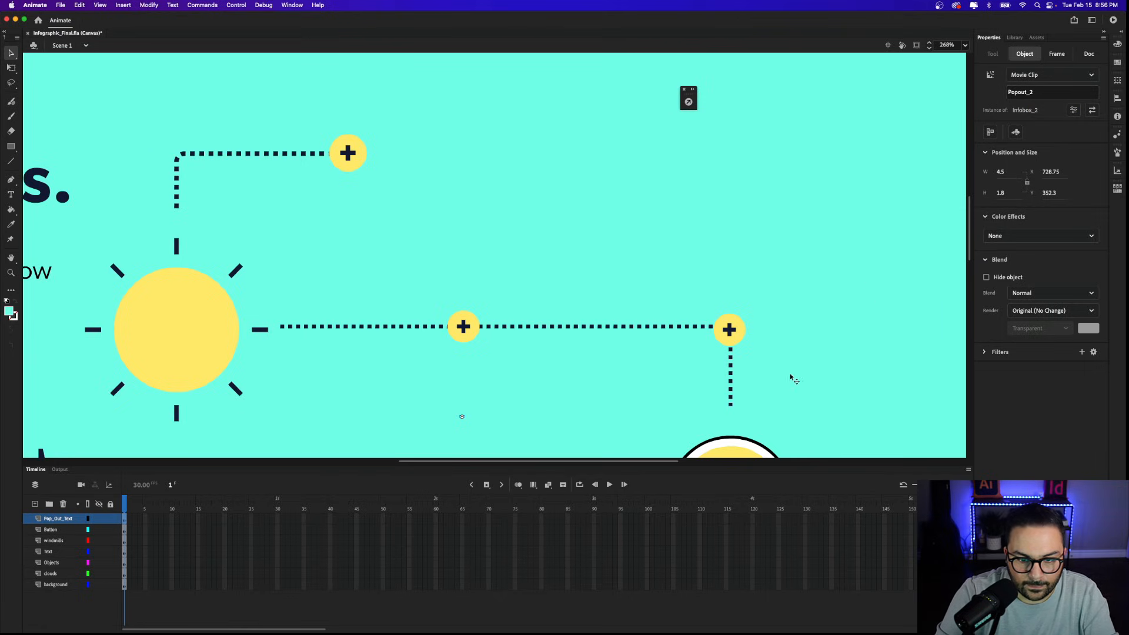
Step: Give the collapsed pop-up clip beside the plus button above the light bulb the instance name Popout_3
{"action": "scroll", "coordinate": [731, 400], "scroll_direction": "down", "scroll_amount": 5}
{"action": "scroll", "coordinate": [730, 399], "scroll_direction": "right", "scroll_amount": 5}
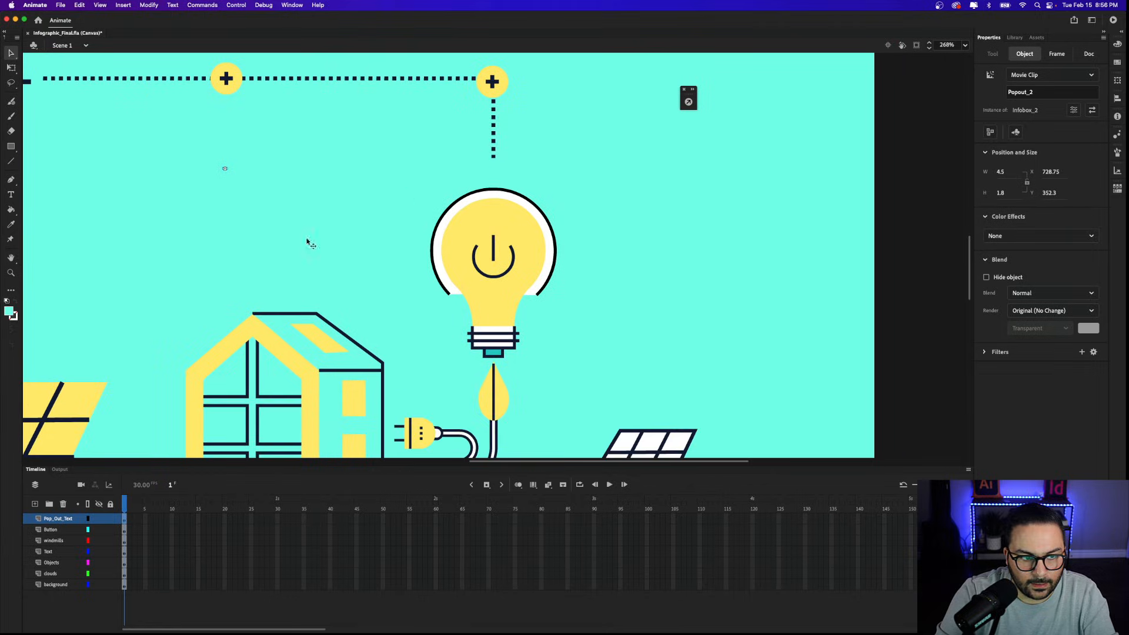
{"action": "left_click", "coordinate": [39, 521]}
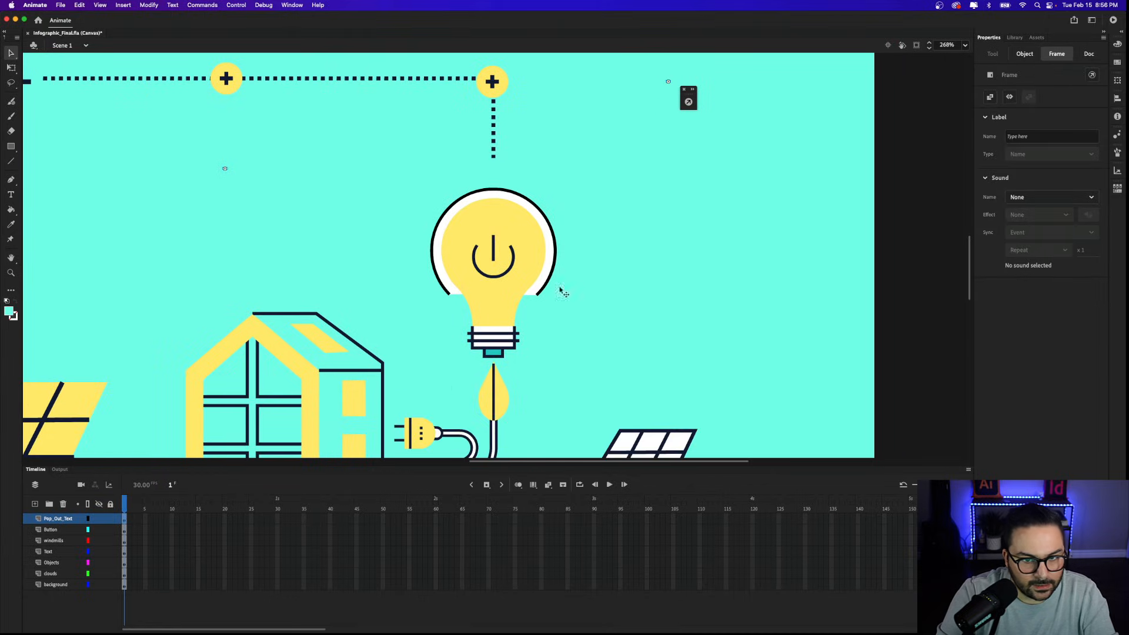
{"action": "left_click_drag", "start_coordinate": [680, 138], "coordinate": [605, 292]}
{"action": "left_click", "coordinate": [593, 228]}
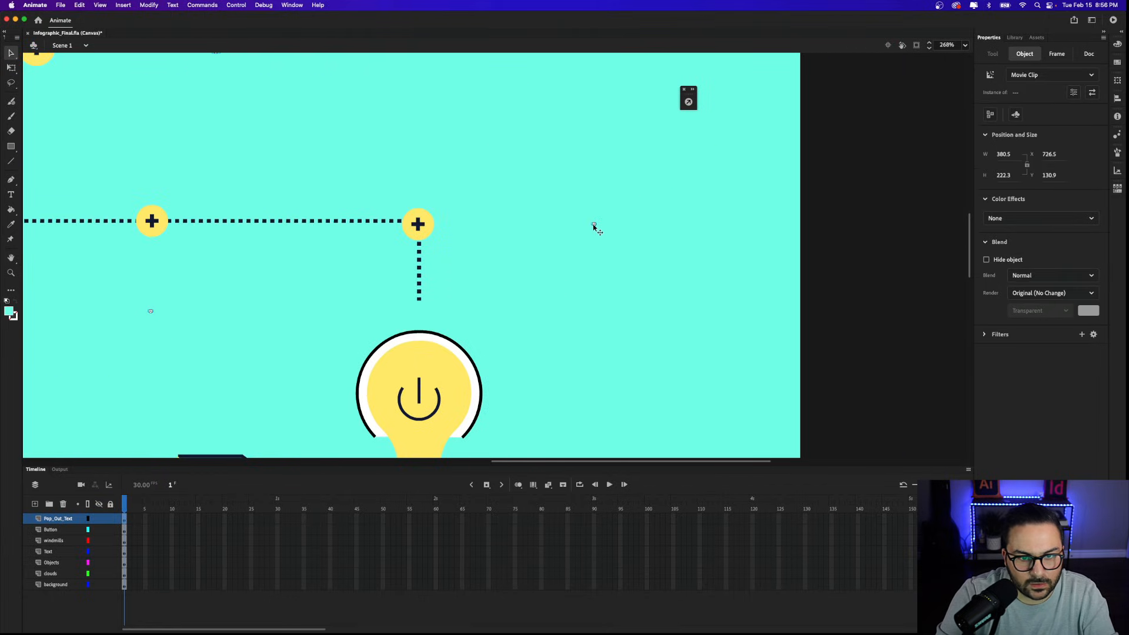
{"action": "double_click", "coordinate": [594, 227]}
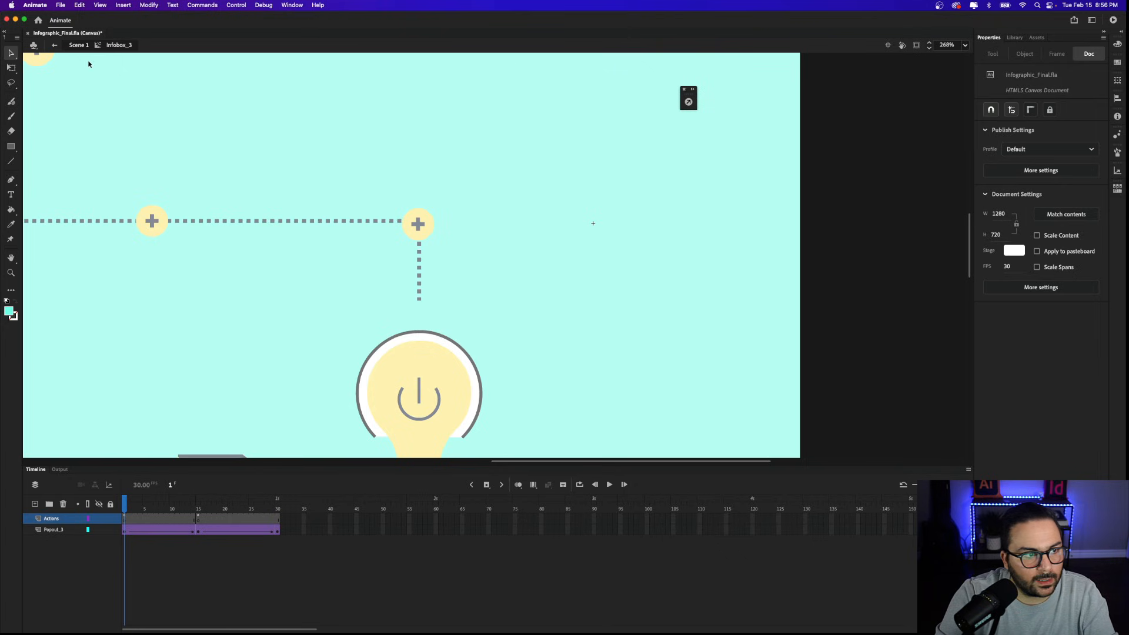
{"action": "left_click", "coordinate": [56, 47]}
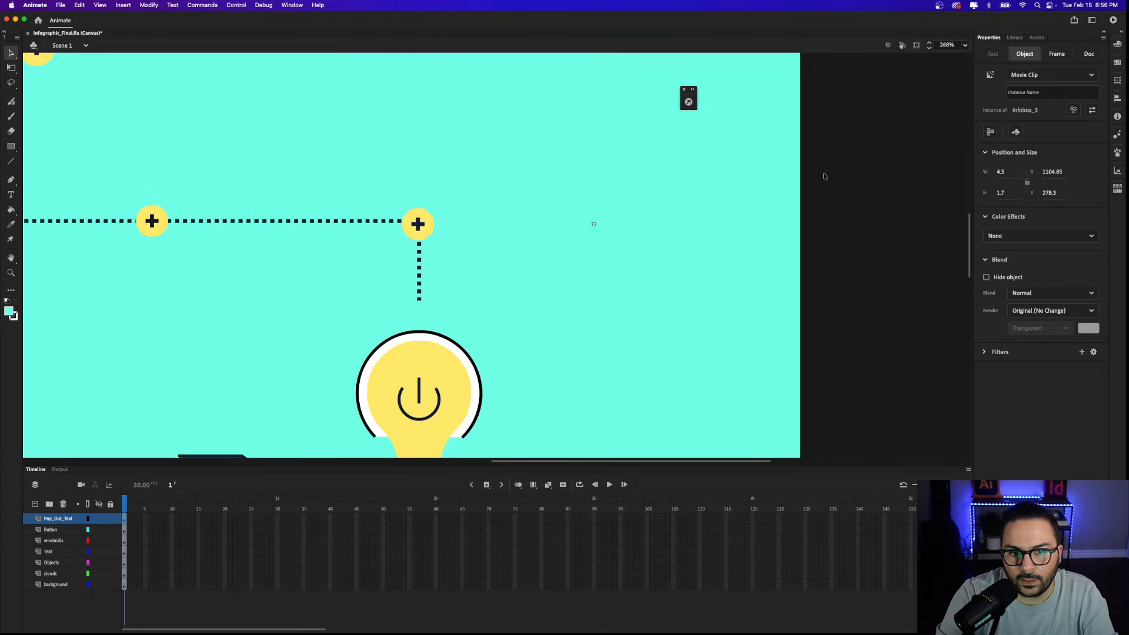
{"action": "left_click", "coordinate": [1032, 92]}
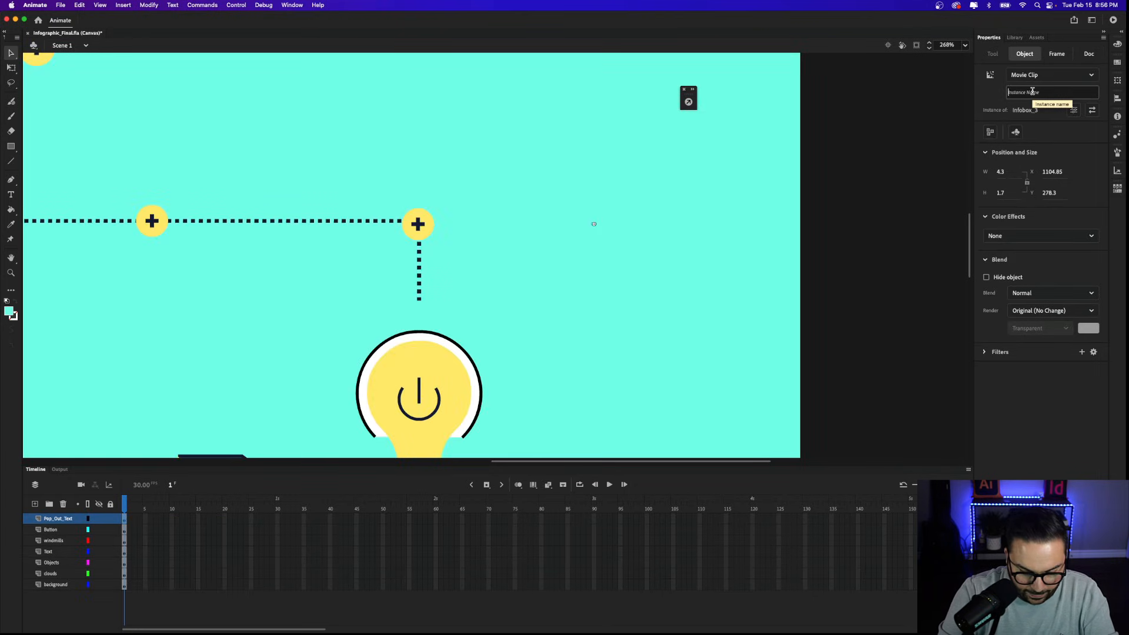
{"action": "type", "text": "Popout"}
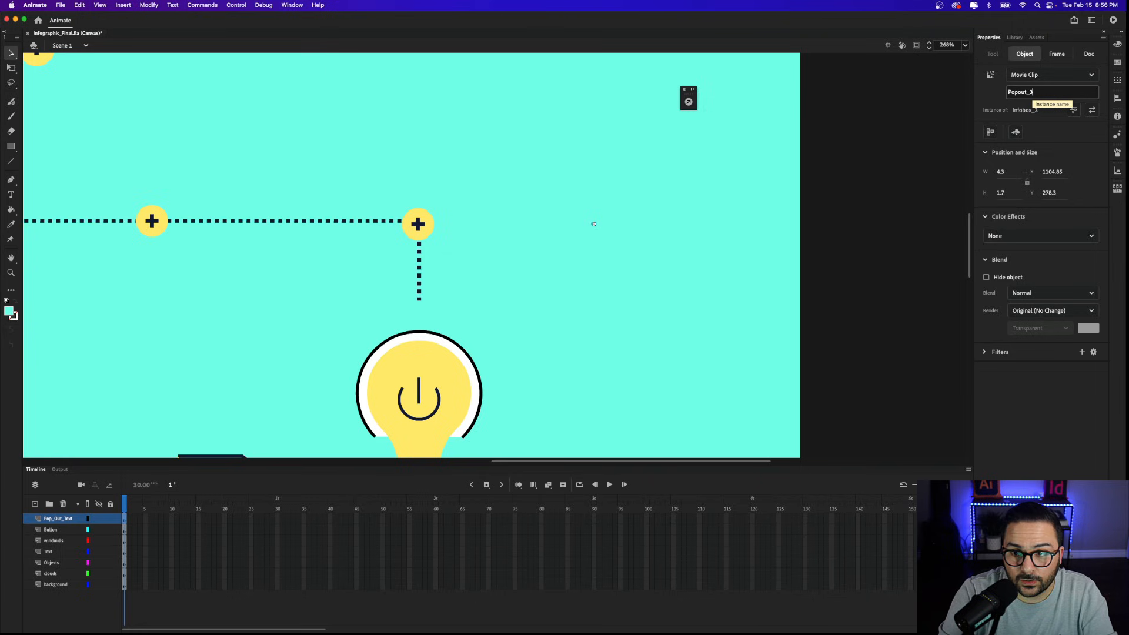
{"action": "type", "text": "_3"}
{"action": "key", "text": "Return"}
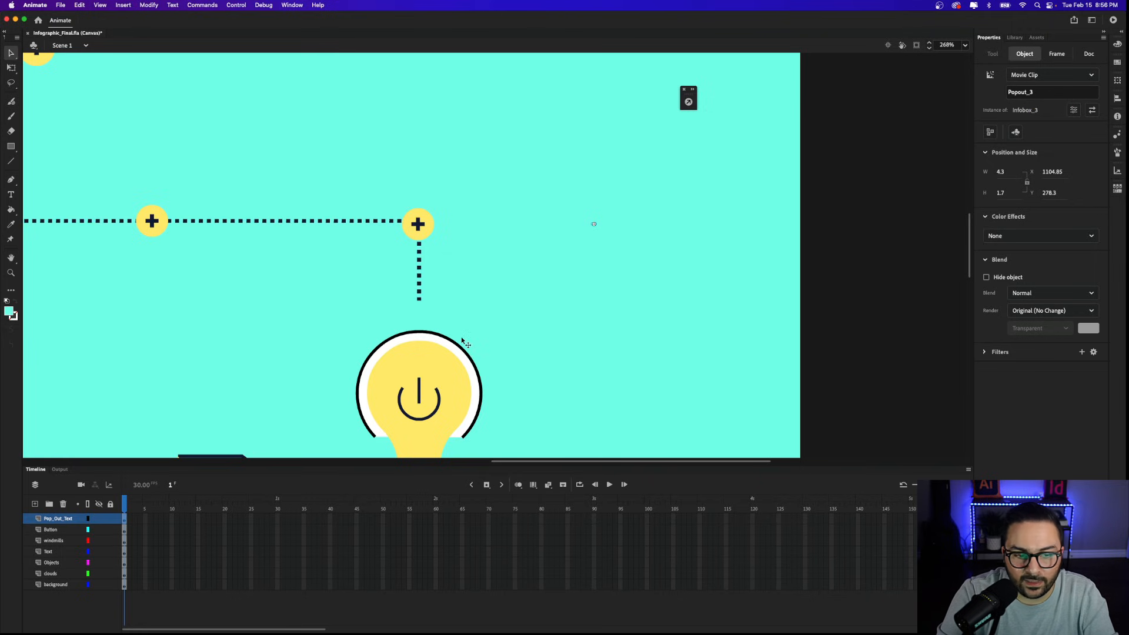
Step: Add a new layer named Actions above the Pop_Out_Text layer in Scene 1
{"action": "scroll", "coordinate": [440, 333], "scroll_direction": "down", "scroll_amount": 5}
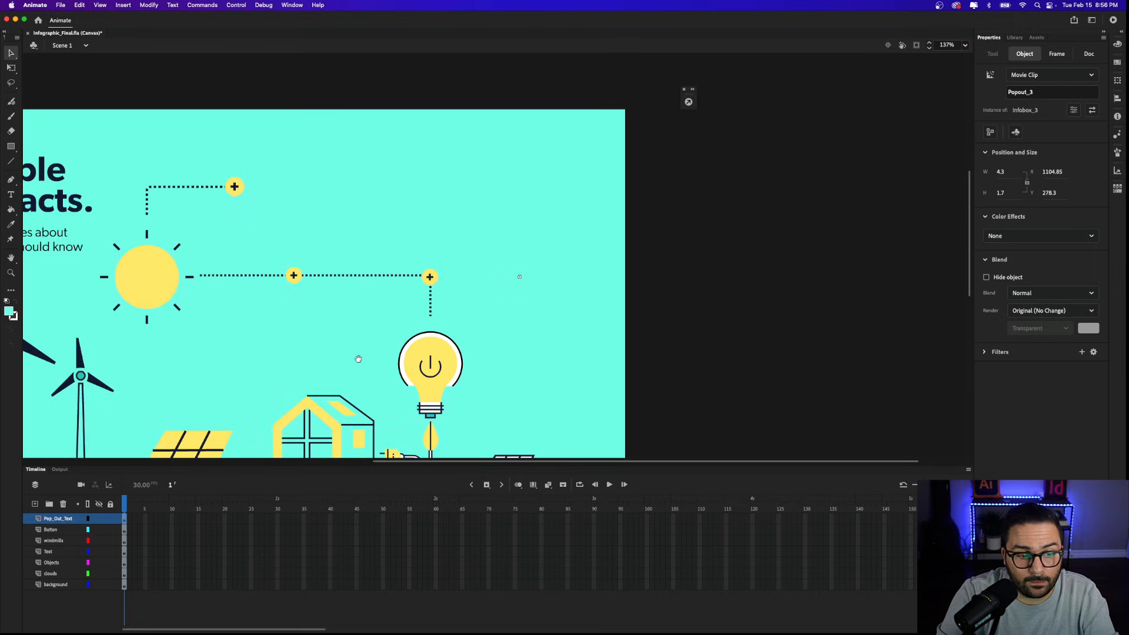
{"action": "left_click_drag", "start_coordinate": [358, 358], "coordinate": [559, 295]}
{"action": "scroll", "coordinate": [596, 251], "scroll_direction": "down", "scroll_amount": 2}
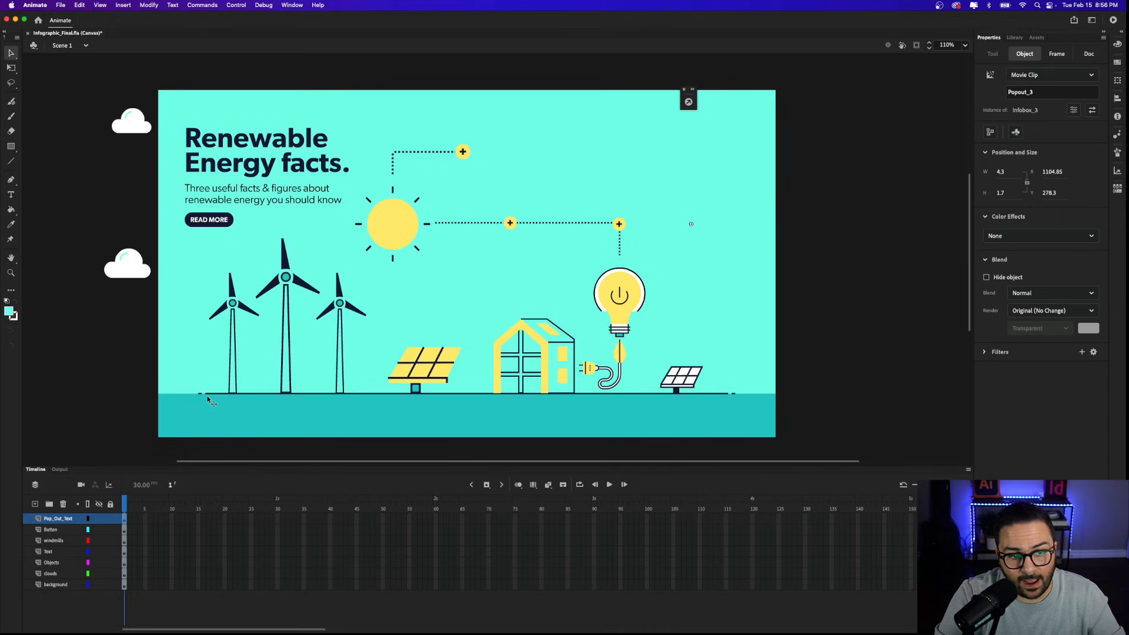
{"action": "scroll", "coordinate": [206, 399], "scroll_direction": "left", "scroll_amount": 3}
{"action": "scroll", "coordinate": [606, 334], "scroll_direction": "right", "scroll_amount": 3}
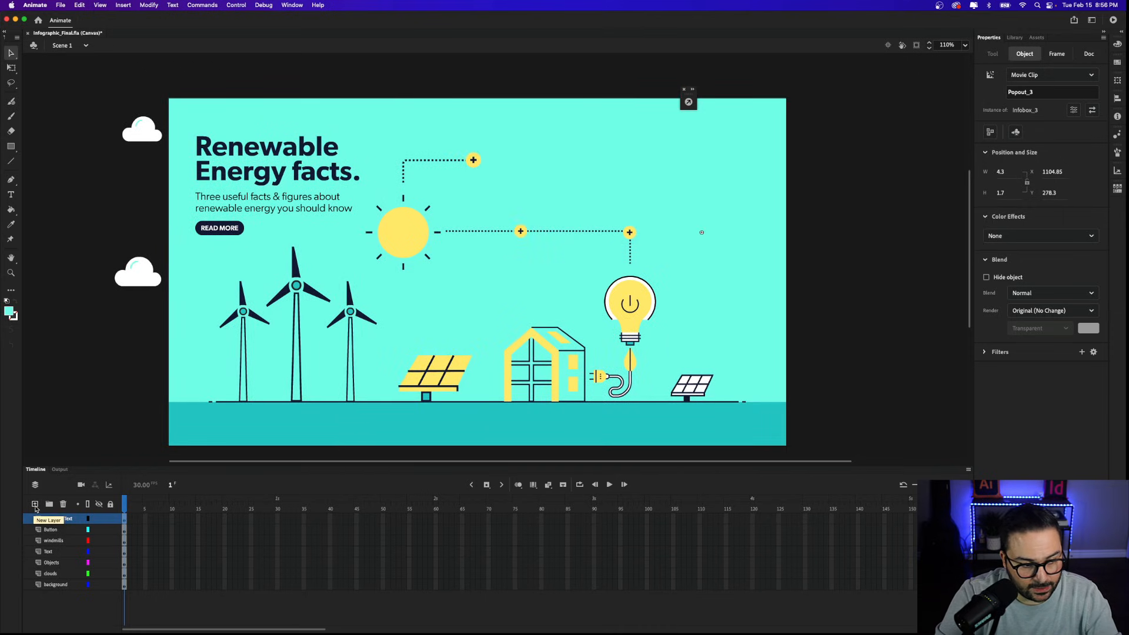
{"action": "left_click", "coordinate": [34, 505]}
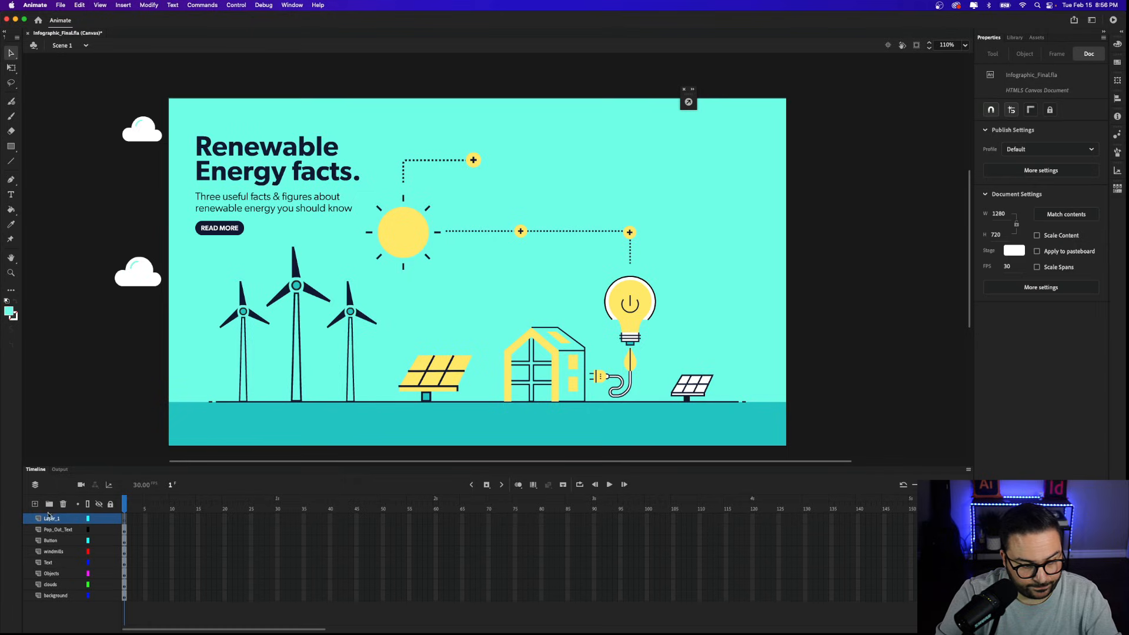
{"action": "double_click", "coordinate": [51, 519]}
{"action": "type", "text": "Actions"}
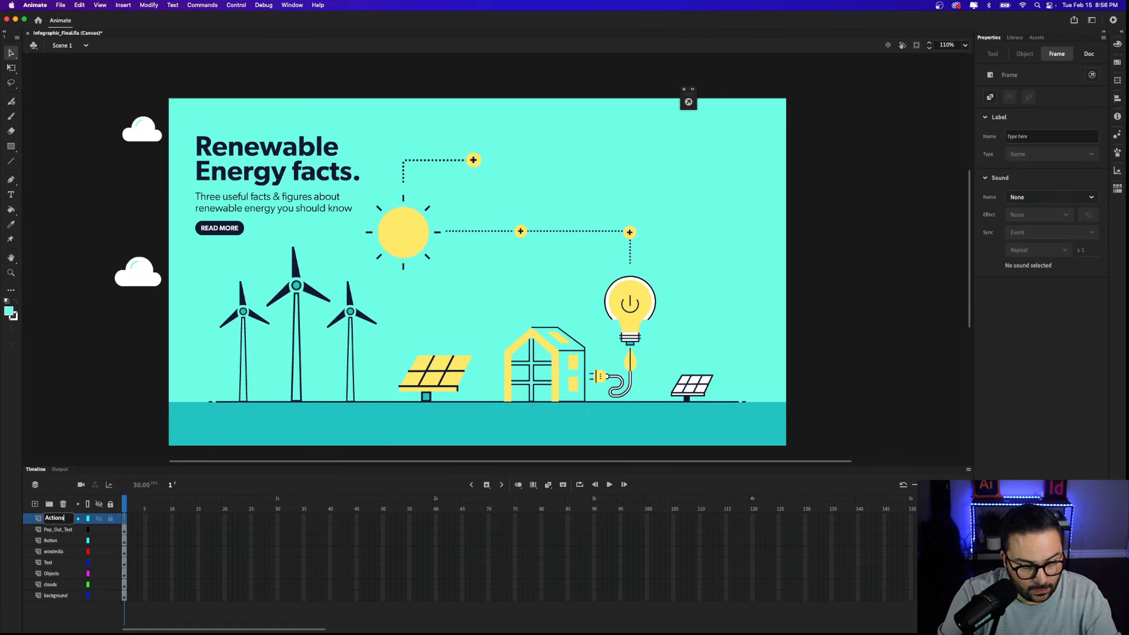
{"action": "key", "text": "Return"}
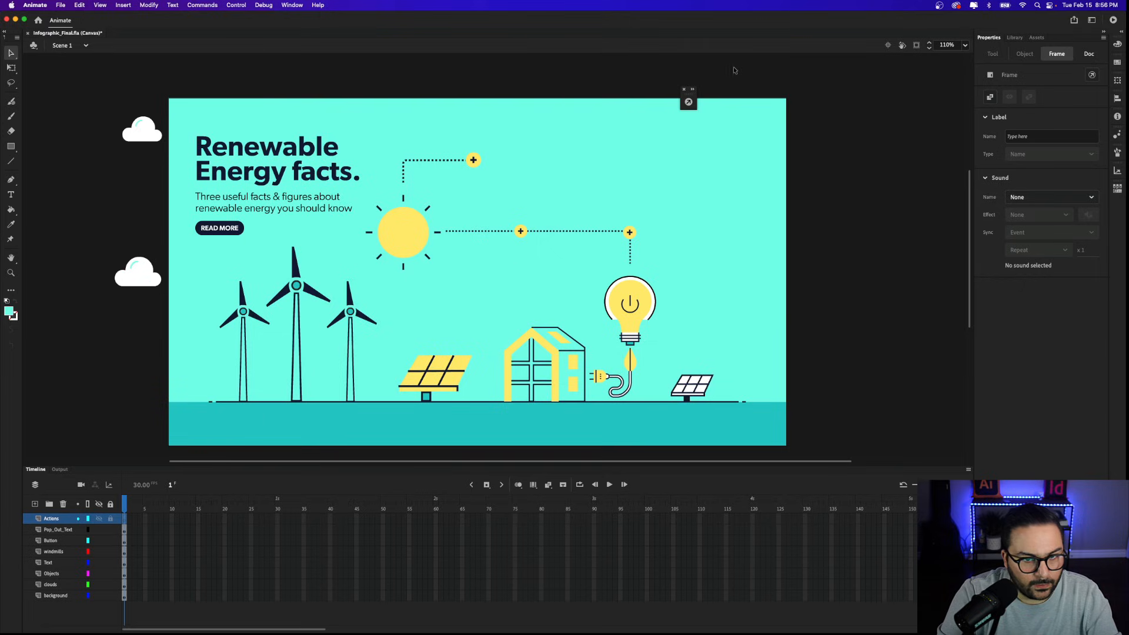
Step: Start a wizard action on frame 1 of the Actions layer that plays the Popout_1 clip
{"action": "left_click", "coordinate": [694, 91]}
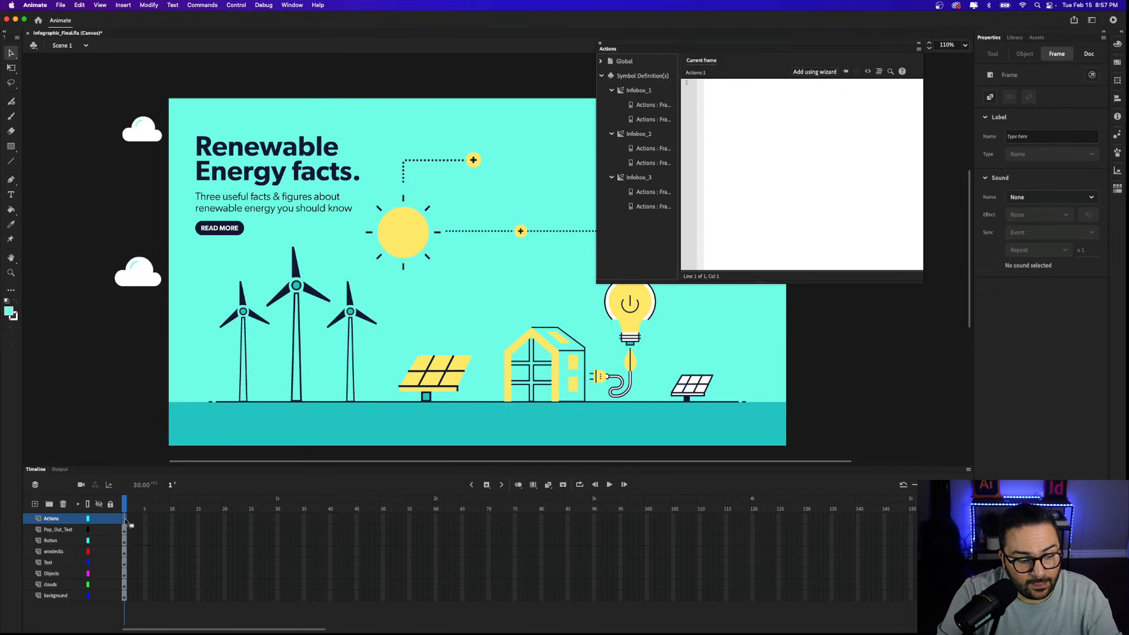
{"action": "left_click_drag", "start_coordinate": [672, 43], "coordinate": [654, 76]}
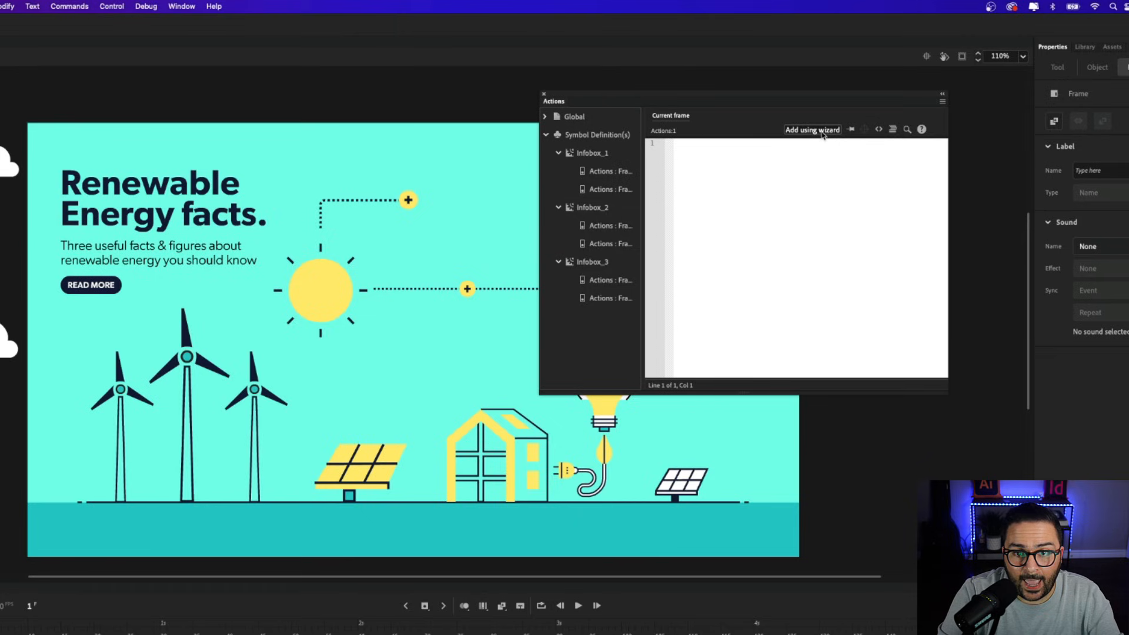
{"action": "left_click", "coordinate": [822, 131]}
{"action": "left_click_drag", "start_coordinate": [774, 297], "coordinate": [771, 321]}
{"action": "left_click", "coordinate": [686, 307]}
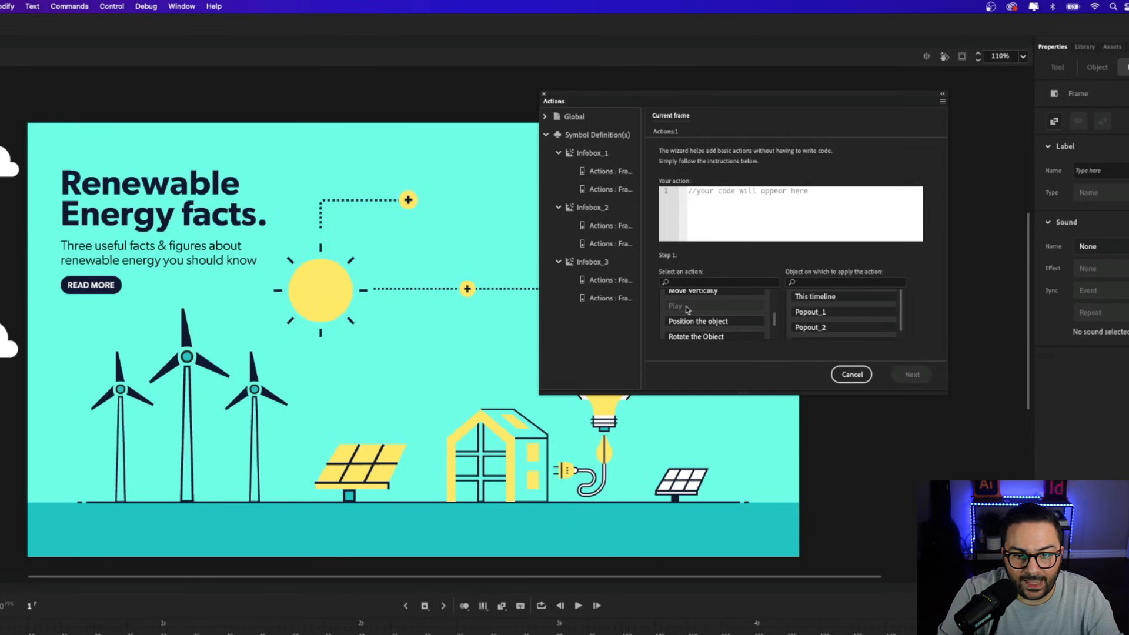
{"action": "mouse_move", "coordinate": [902, 329]}
{"action": "left_mouse_down"}
{"action": "mouse_move", "coordinate": [903, 342]}
{"action": "mouse_move", "coordinate": [902, 327]}
{"action": "left_mouse_up"}
{"action": "left_click", "coordinate": [816, 316]}
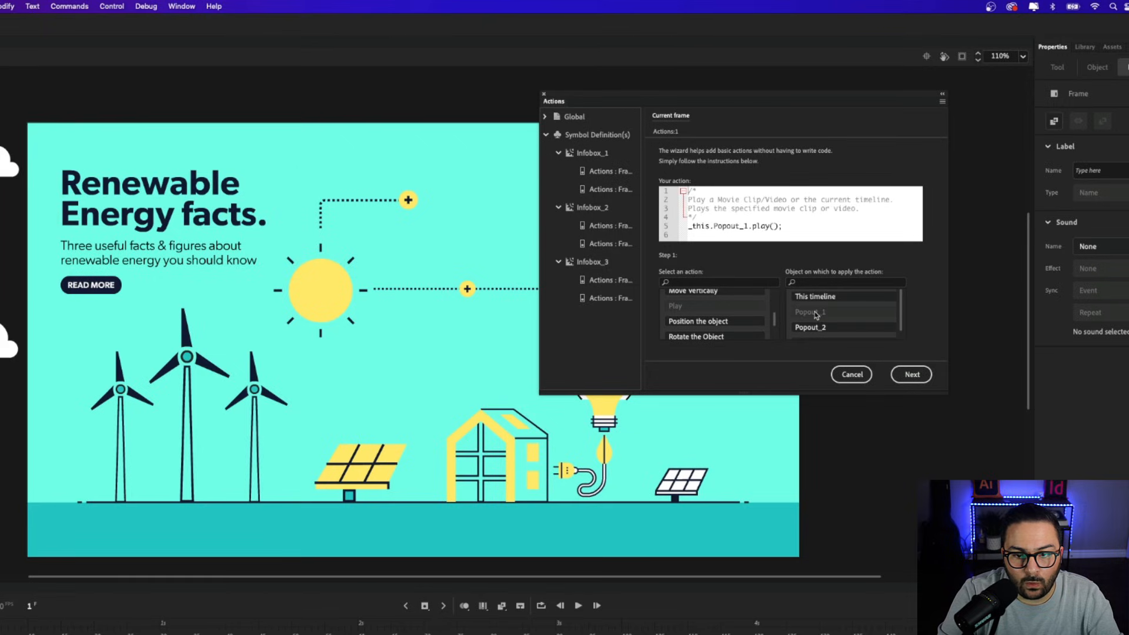
{"action": "left_click", "coordinate": [907, 375]}
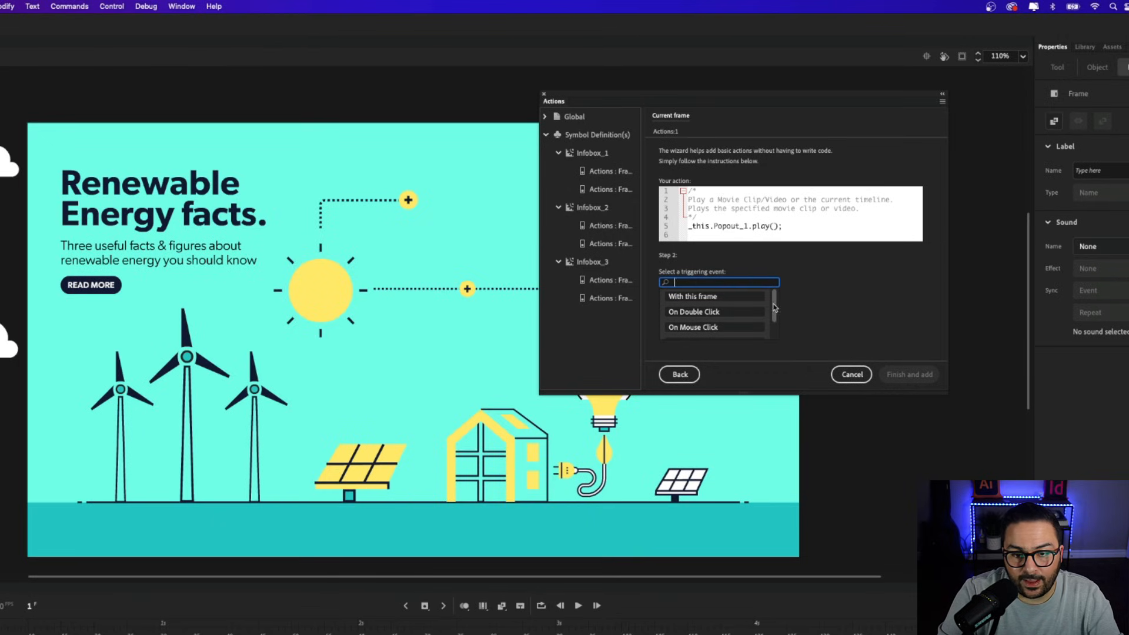
Step: Set On Mouse Click of Trigger_1 as the Popout_1 action's triggering event and add the code to the frame
{"action": "left_click_drag", "start_coordinate": [774, 304], "coordinate": [774, 316]}
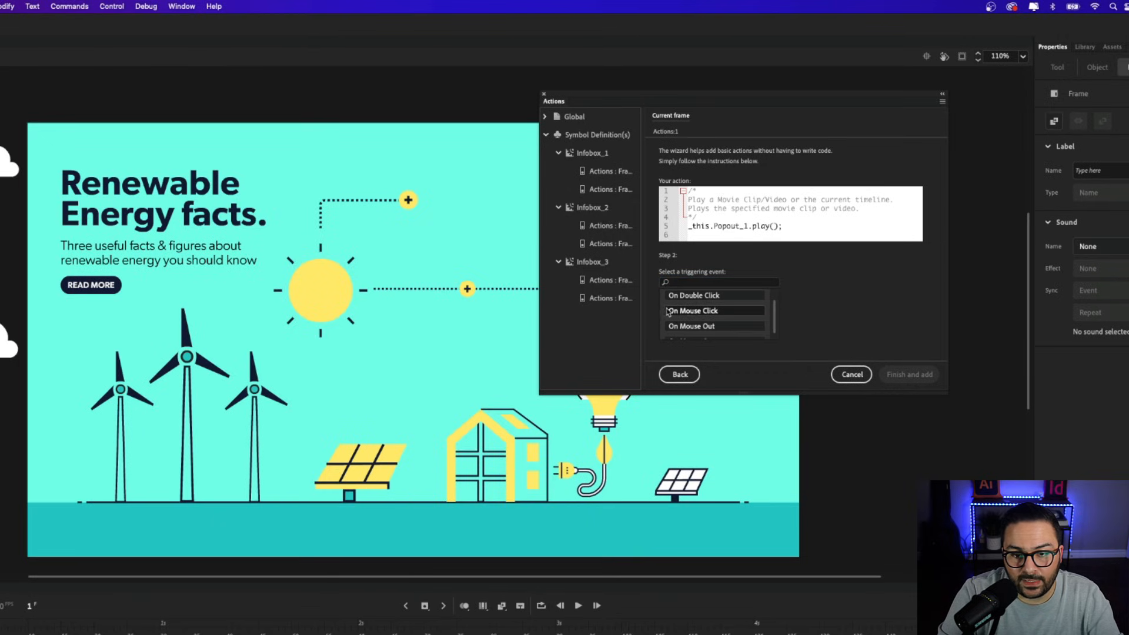
{"action": "left_click", "coordinate": [719, 316]}
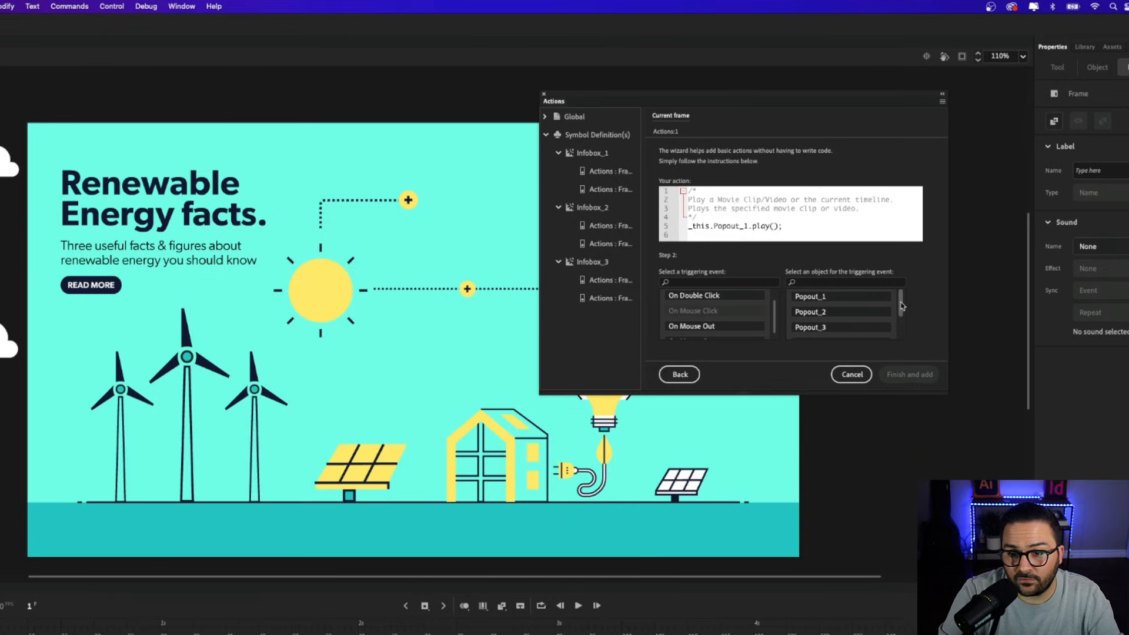
{"action": "left_click_drag", "start_coordinate": [901, 305], "coordinate": [901, 331]}
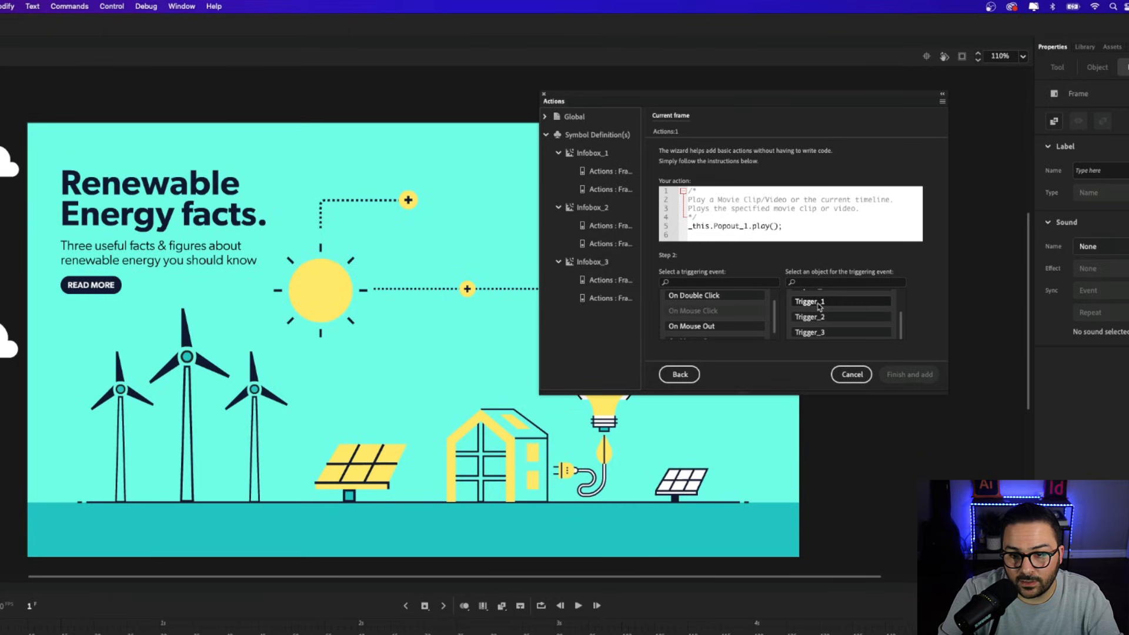
{"action": "left_click", "coordinate": [818, 307]}
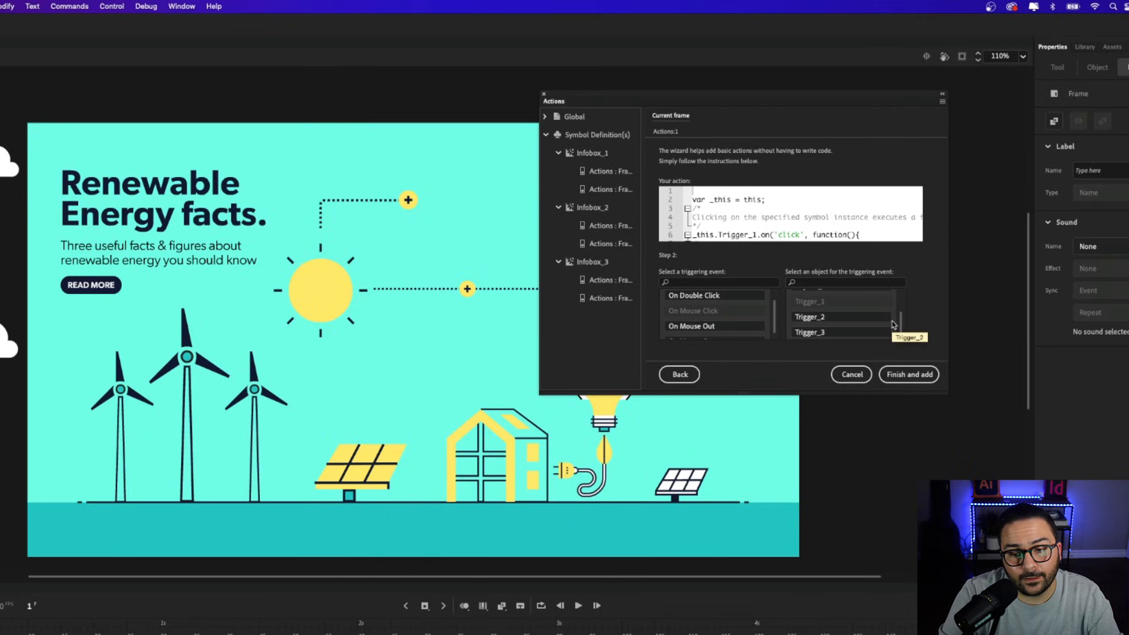
{"action": "left_click", "coordinate": [905, 375]}
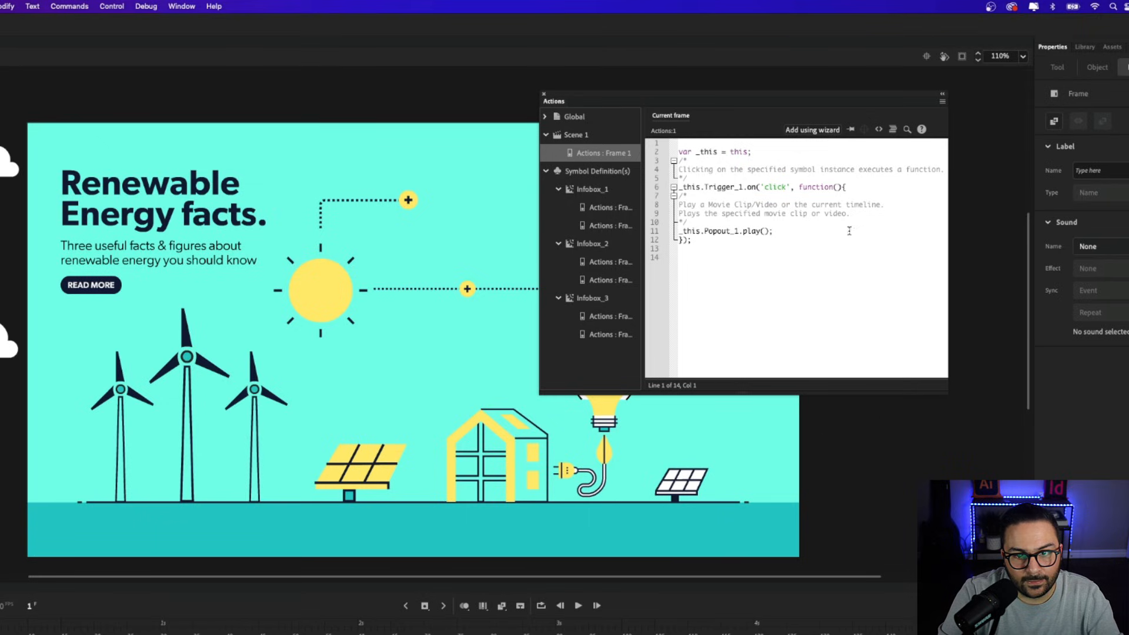
Step: Start a second wizard action on the same frame that plays the Popout_2 clip
{"action": "left_click", "coordinate": [813, 133]}
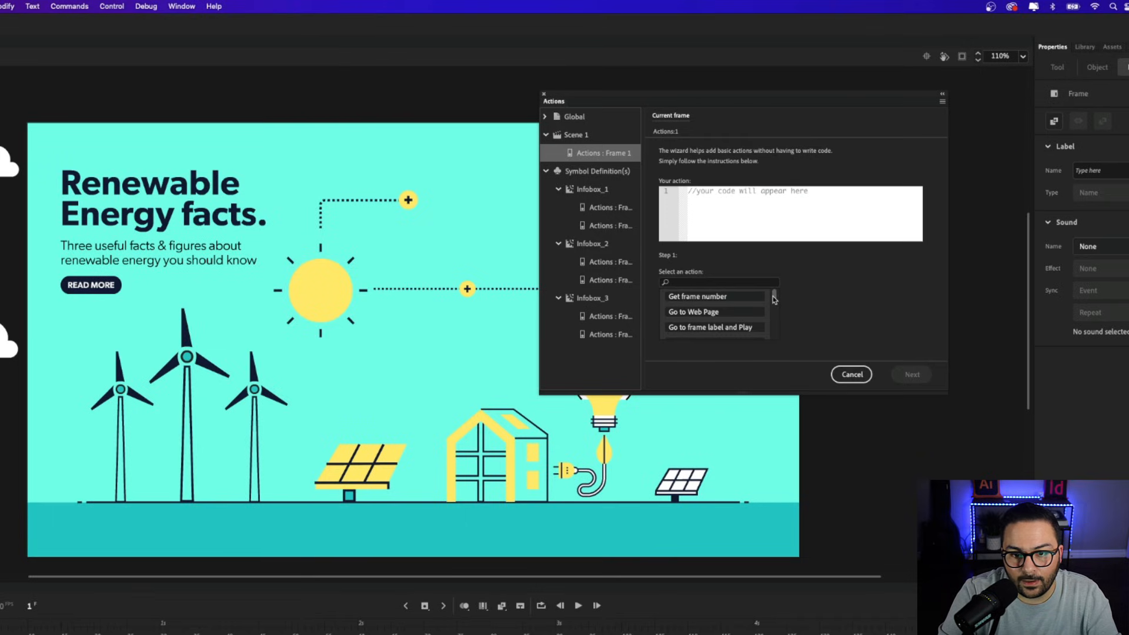
{"action": "left_click_drag", "start_coordinate": [773, 296], "coordinate": [772, 319]}
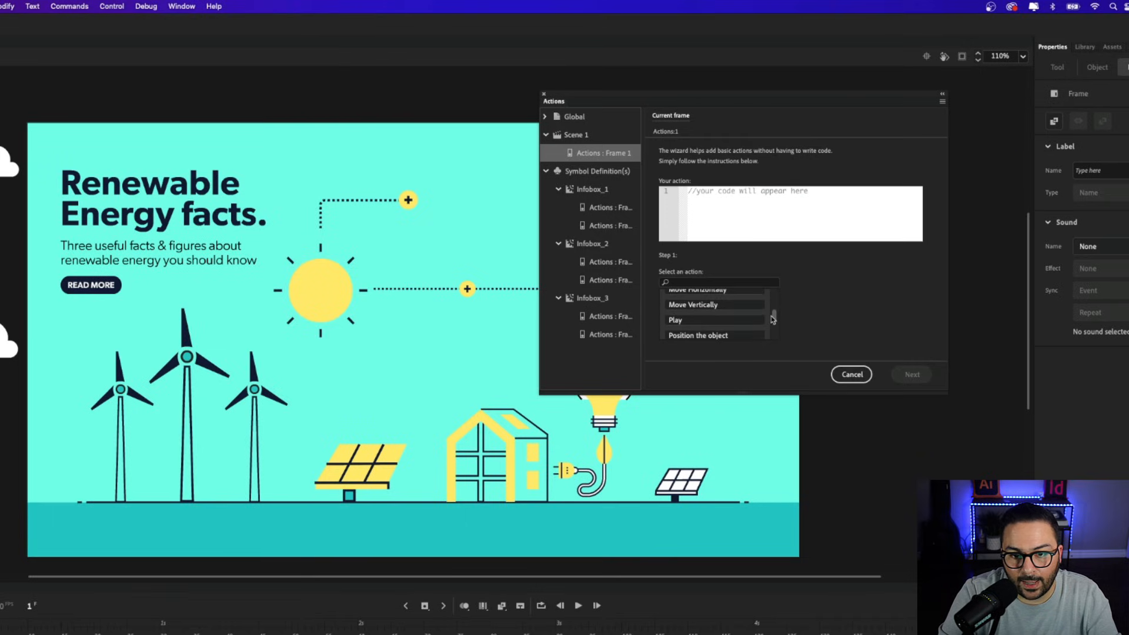
{"action": "left_click", "coordinate": [693, 321]}
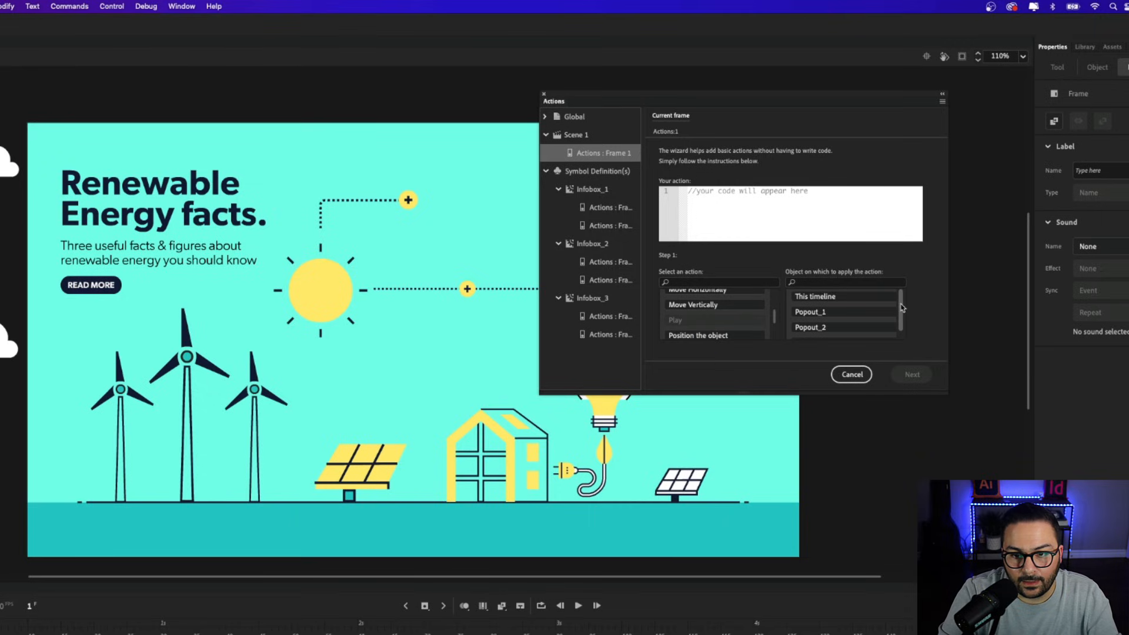
{"action": "scroll", "coordinate": [870, 317], "scroll_direction": "down", "scroll_amount": 2}
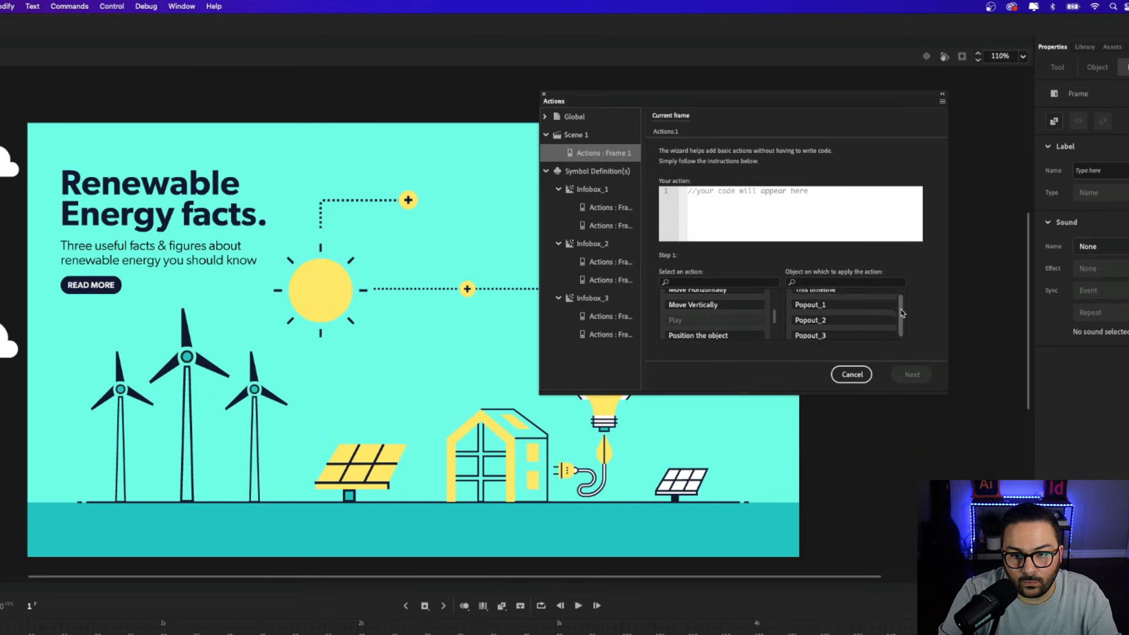
{"action": "left_click", "coordinate": [832, 317]}
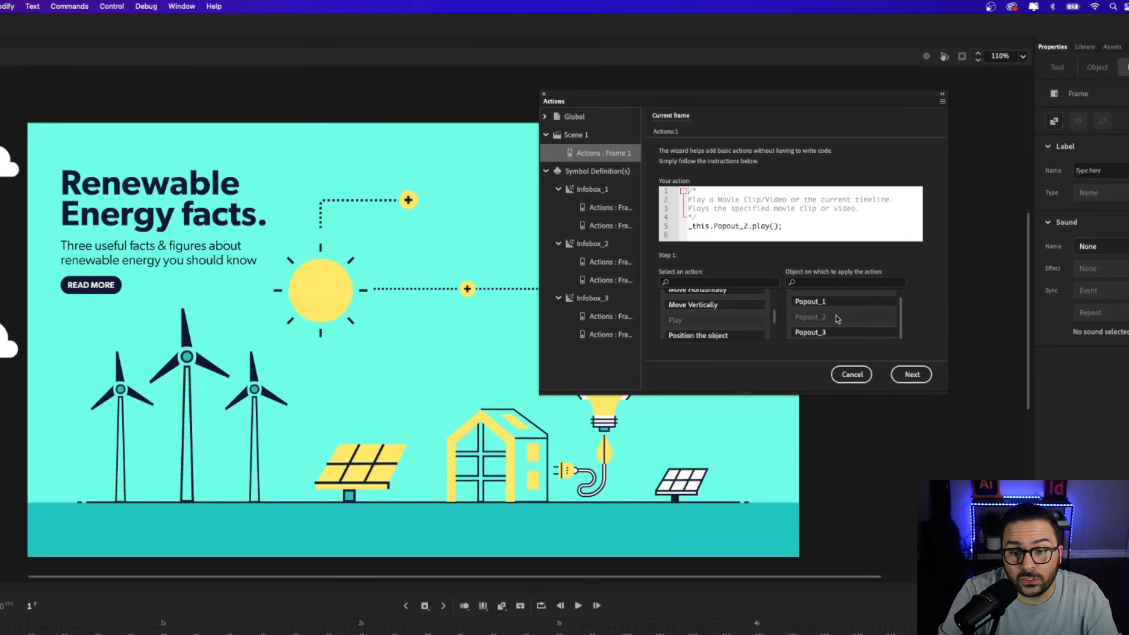
{"action": "left_click", "coordinate": [911, 374]}
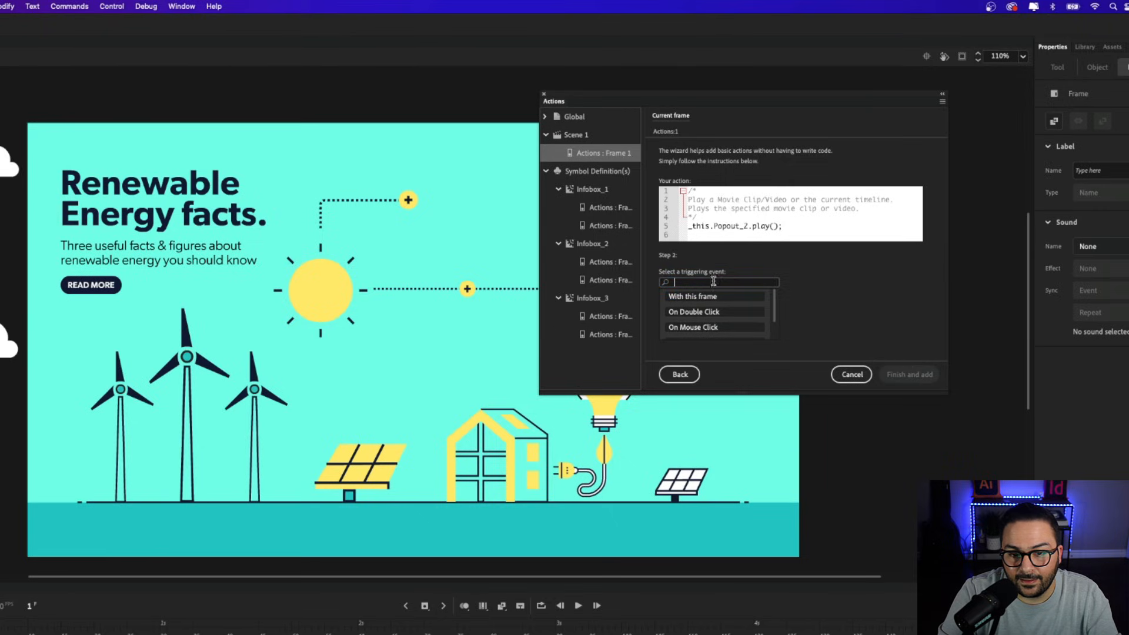
Step: Set On Mouse Click of Trigger_2 as the Popout_2 action's triggering event and add the code to the frame
{"action": "scroll", "coordinate": [775, 320], "scroll_direction": "down", "scroll_amount": 1}
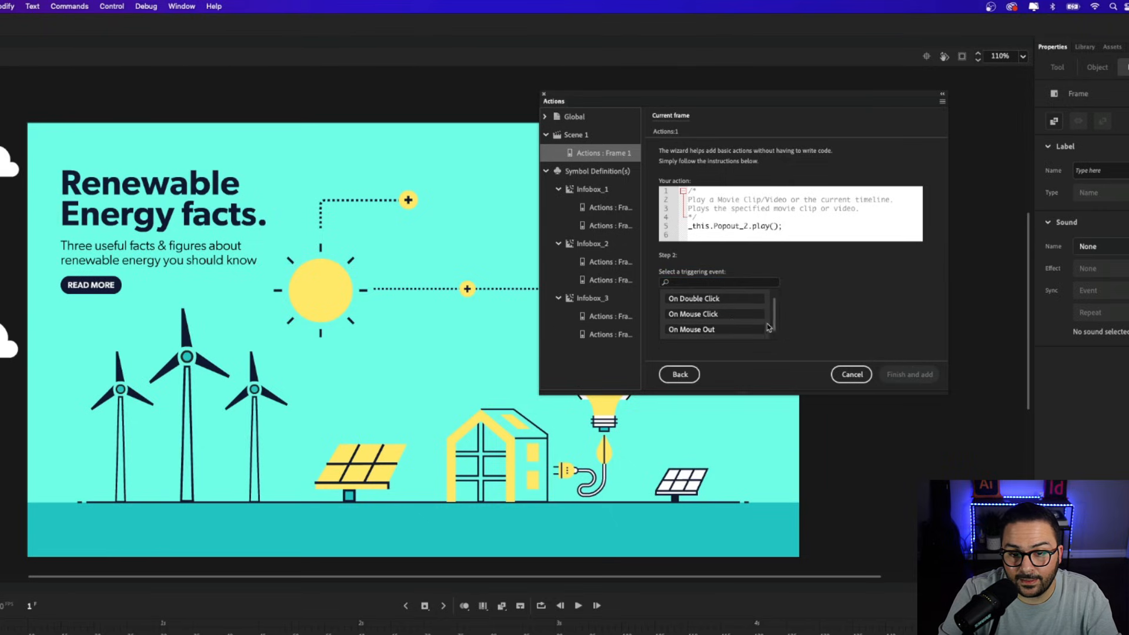
{"action": "left_click", "coordinate": [734, 317]}
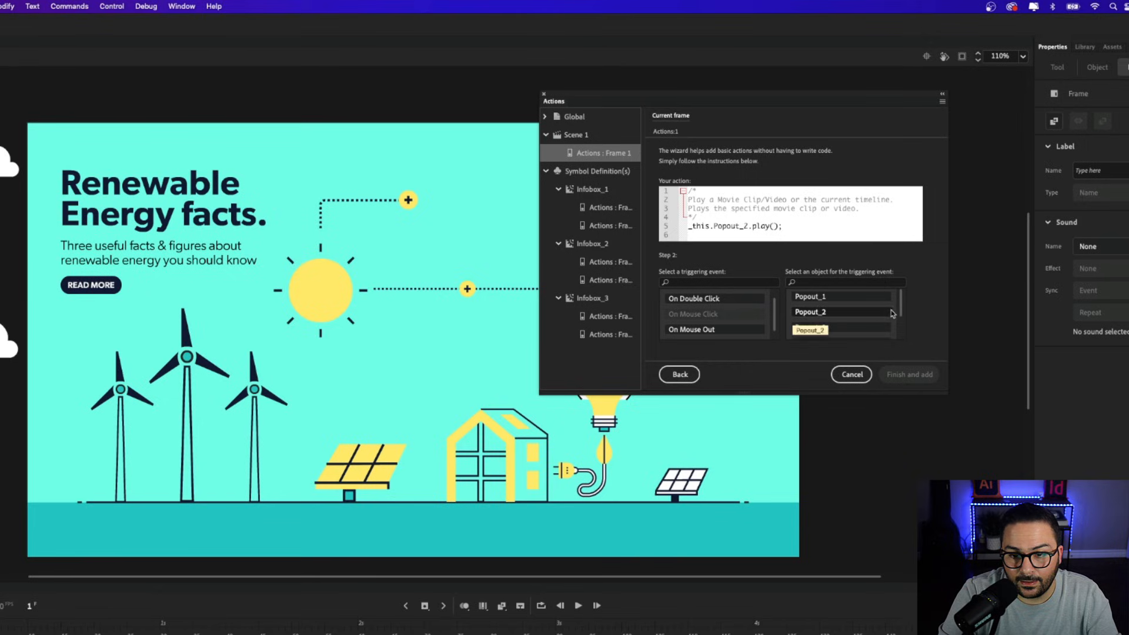
{"action": "scroll", "coordinate": [902, 305], "scroll_direction": "down", "scroll_amount": 3}
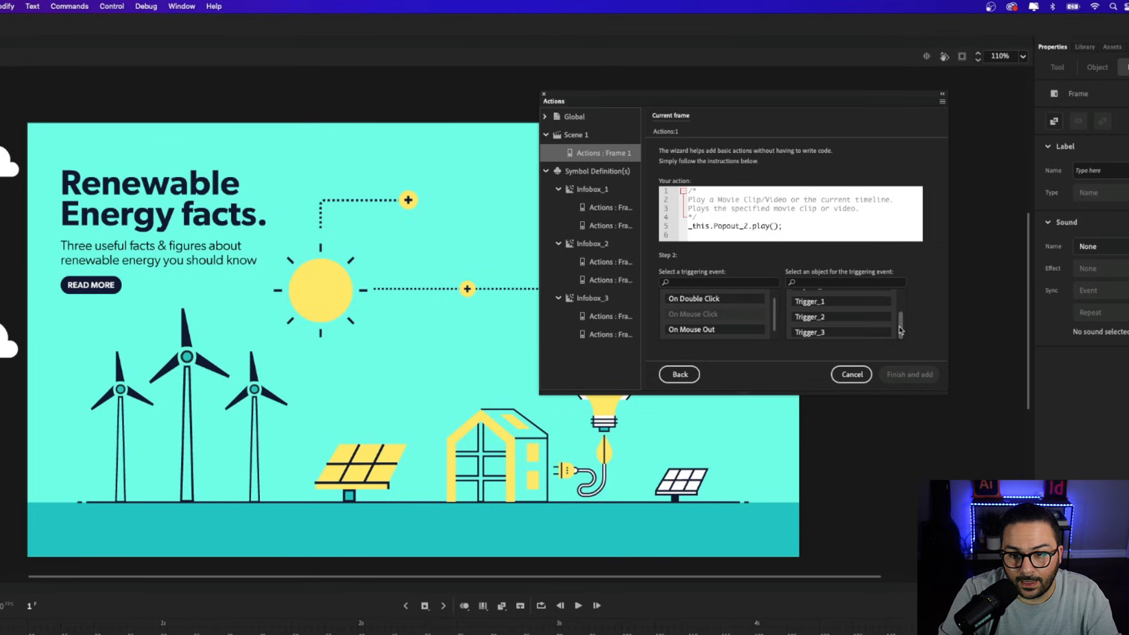
{"action": "left_click", "coordinate": [823, 319]}
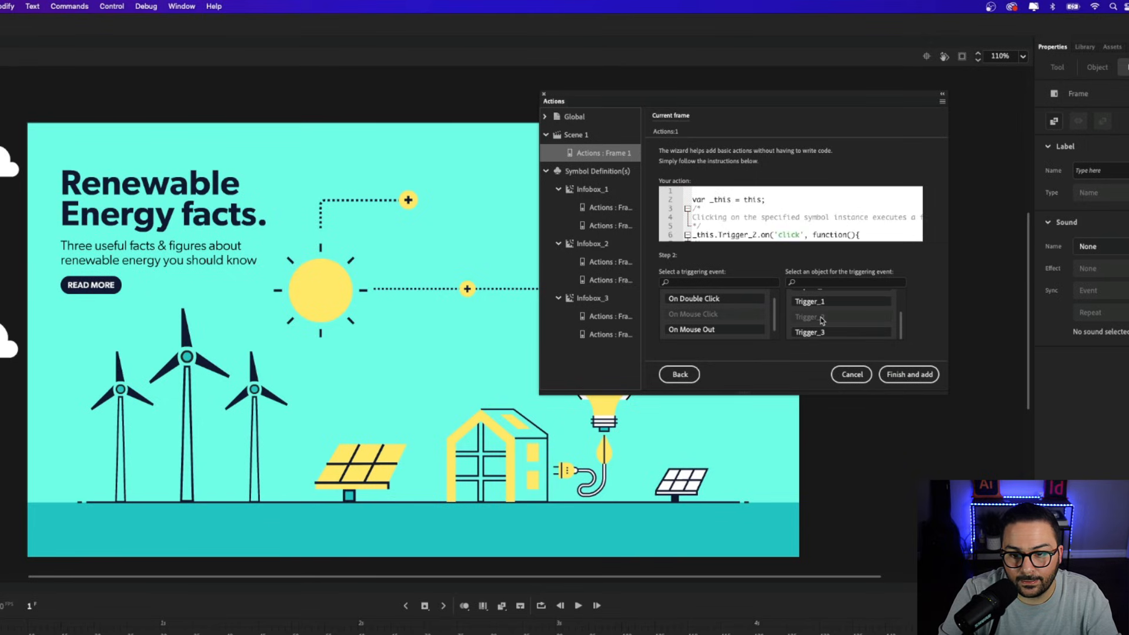
{"action": "left_click", "coordinate": [909, 375]}
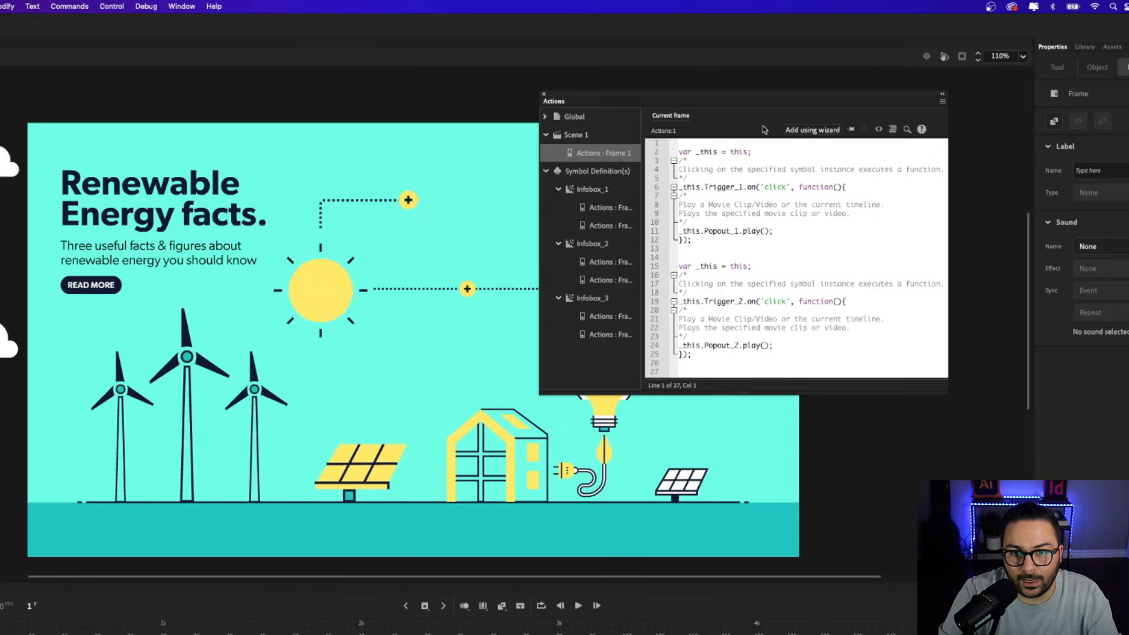
Step: Start a third wizard action on the same frame that plays the Popout_3 clip
{"action": "left_click", "coordinate": [821, 130]}
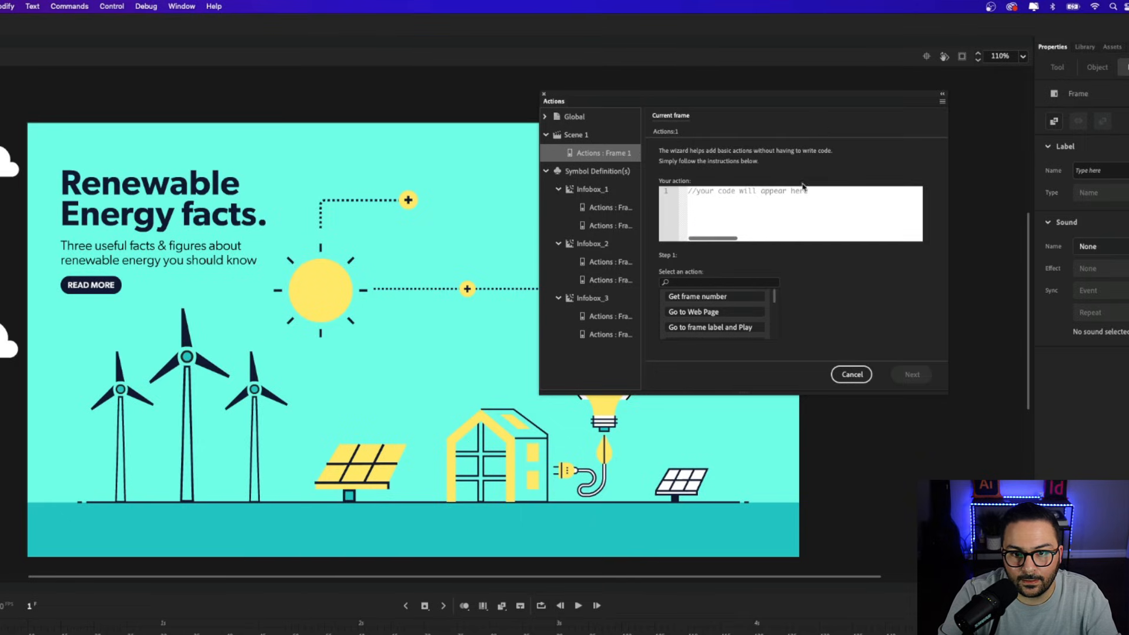
{"action": "scroll", "coordinate": [774, 306], "scroll_direction": "down", "scroll_amount": 1}
{"action": "scroll", "coordinate": [772, 310], "scroll_direction": "down", "scroll_amount": 4}
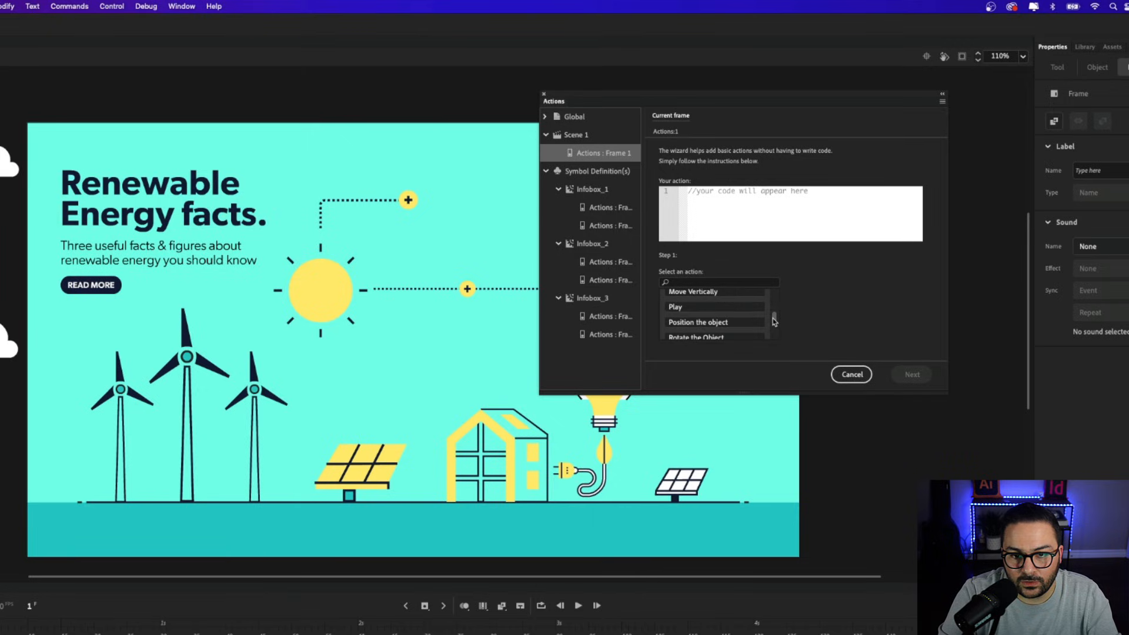
{"action": "left_click", "coordinate": [700, 308]}
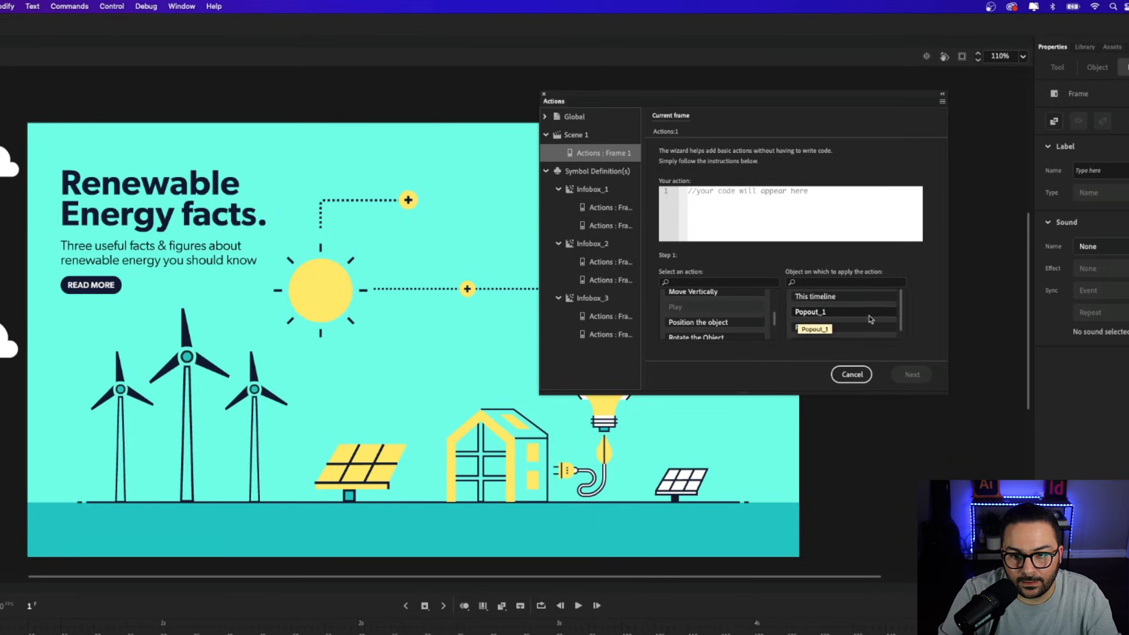
{"action": "scroll", "coordinate": [899, 323], "scroll_direction": "down", "scroll_amount": 1}
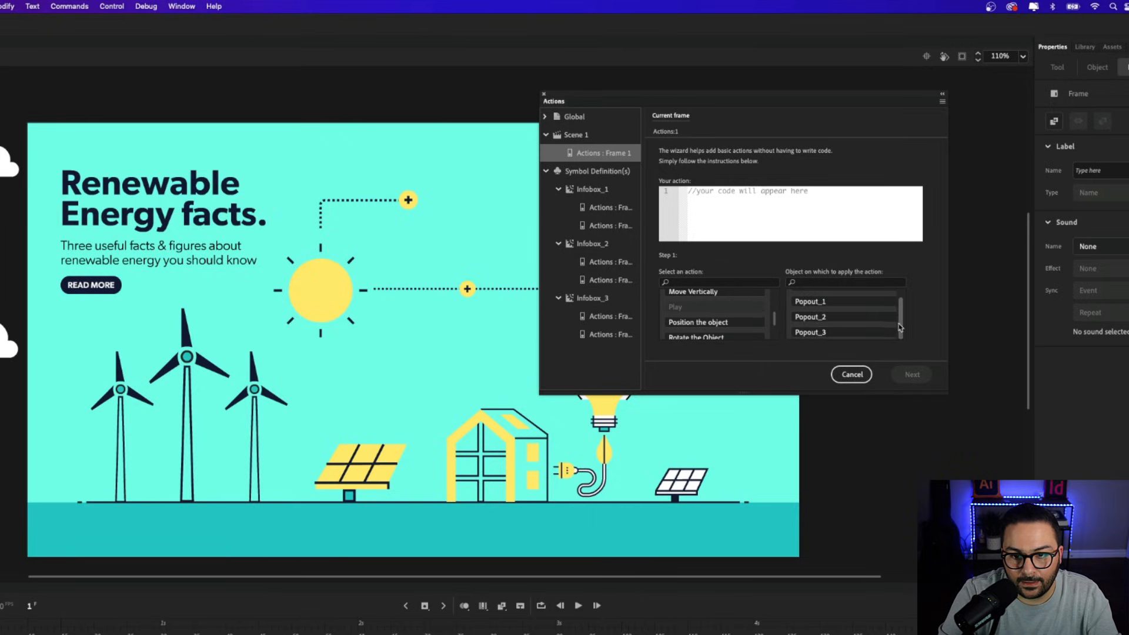
{"action": "left_click", "coordinate": [832, 335]}
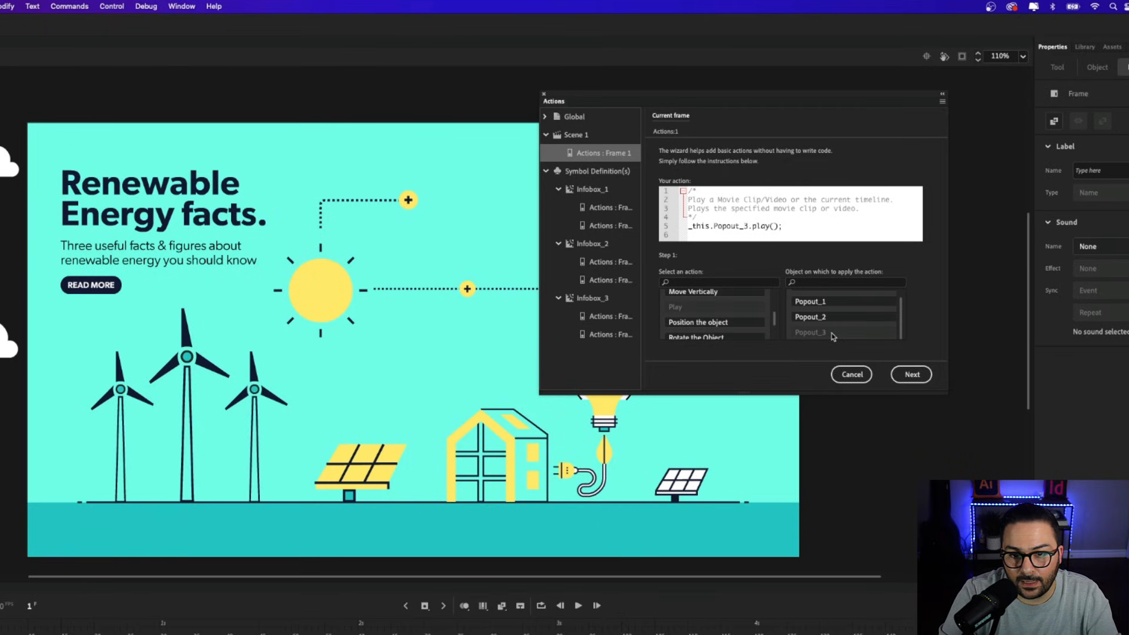
{"action": "left_click", "coordinate": [912, 374]}
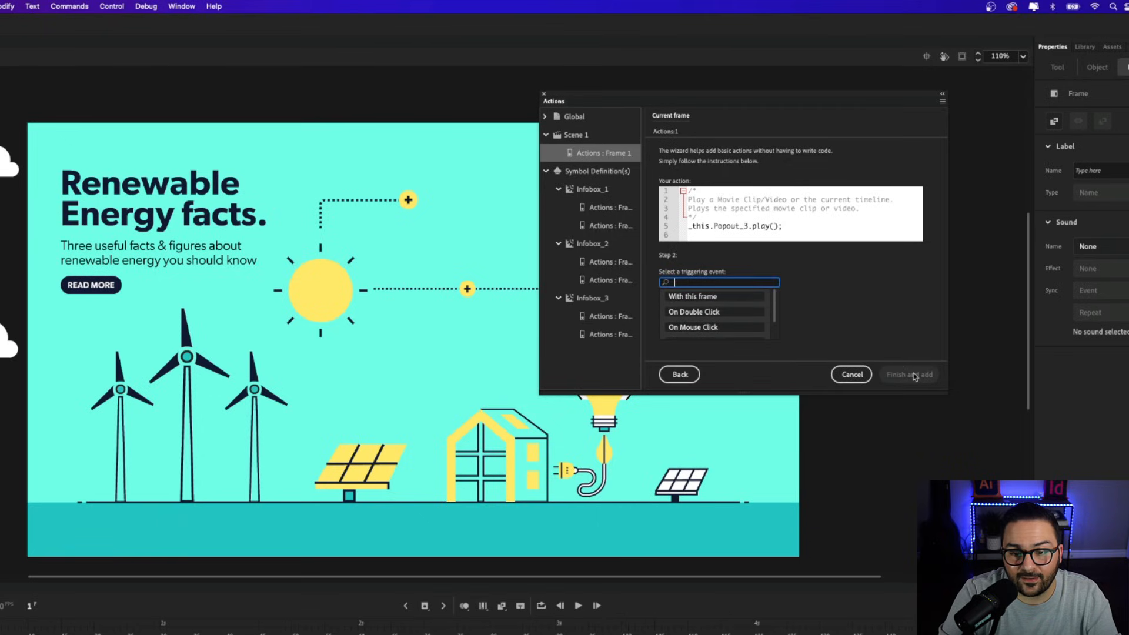
Step: Add the Popout_3 action with On Mouse Click of Trigger_3 as its triggering event and collapse the code editor
{"action": "scroll", "coordinate": [773, 298], "scroll_direction": "down", "scroll_amount": 2}
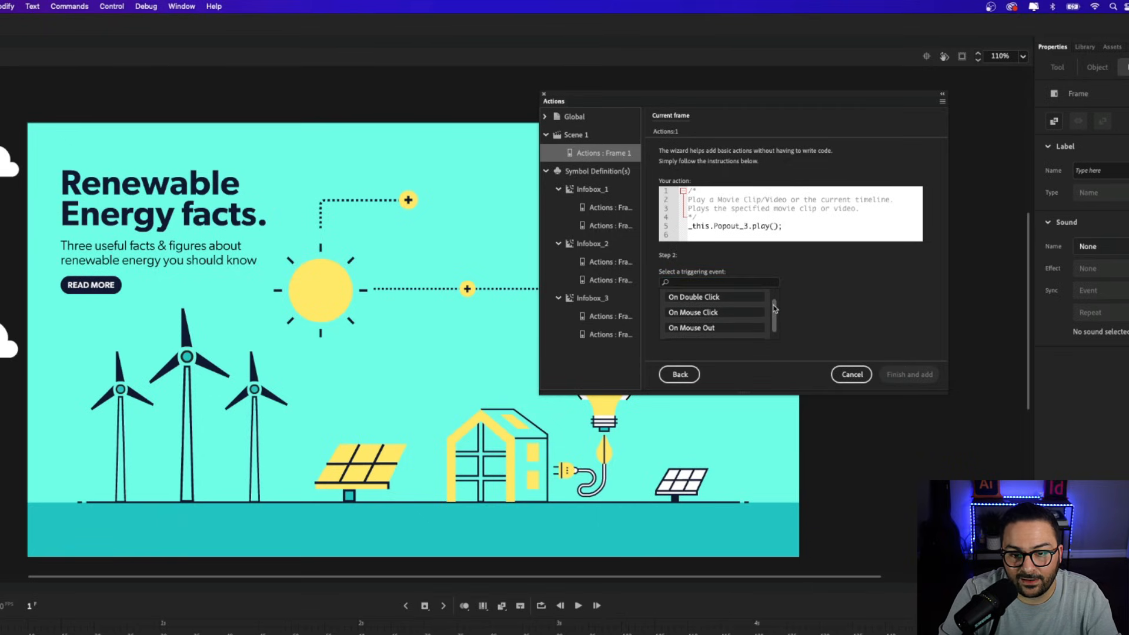
{"action": "left_click", "coordinate": [733, 311]}
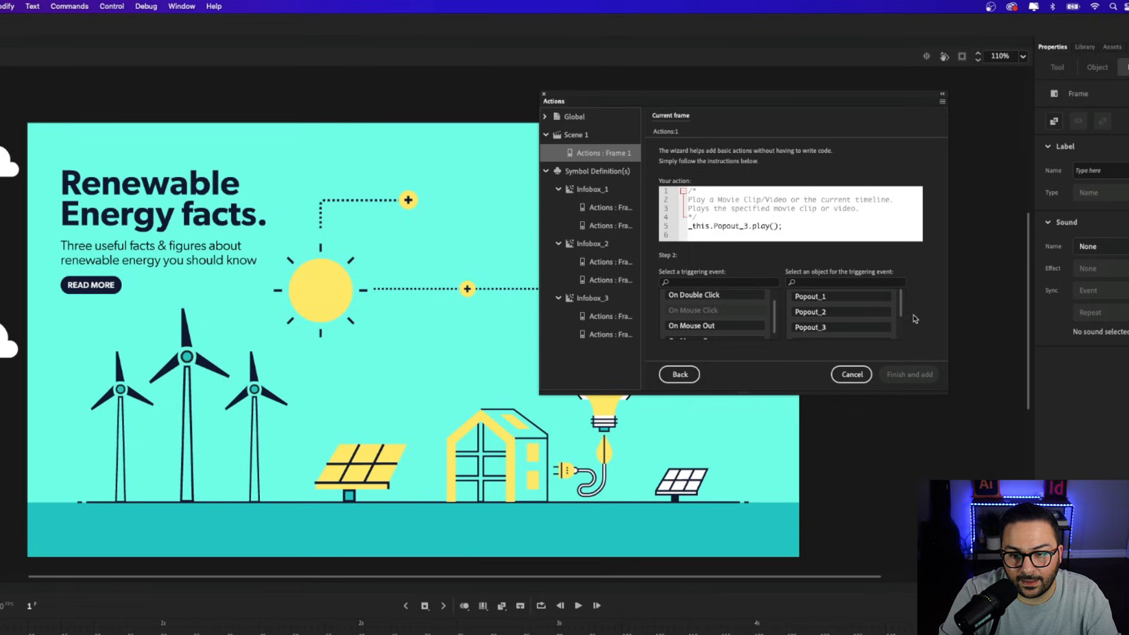
{"action": "scroll", "coordinate": [900, 307], "scroll_direction": "down", "scroll_amount": 2}
{"action": "left_click_drag", "start_coordinate": [901, 309], "coordinate": [901, 328]}
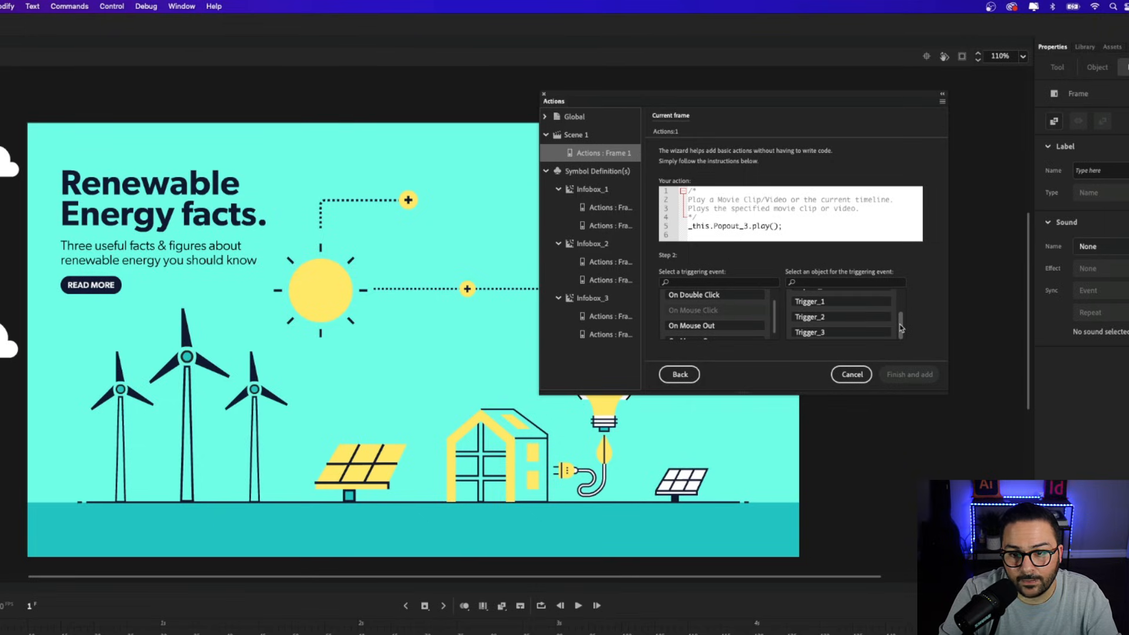
{"action": "left_click", "coordinate": [823, 333]}
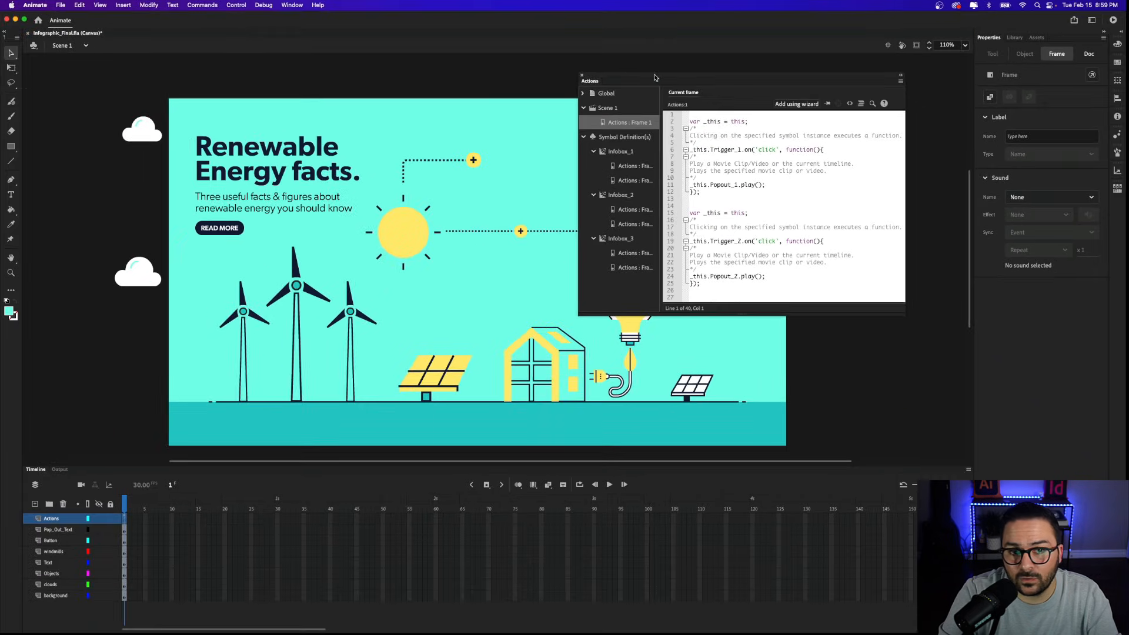
{"action": "double_click", "coordinate": [654, 77]}
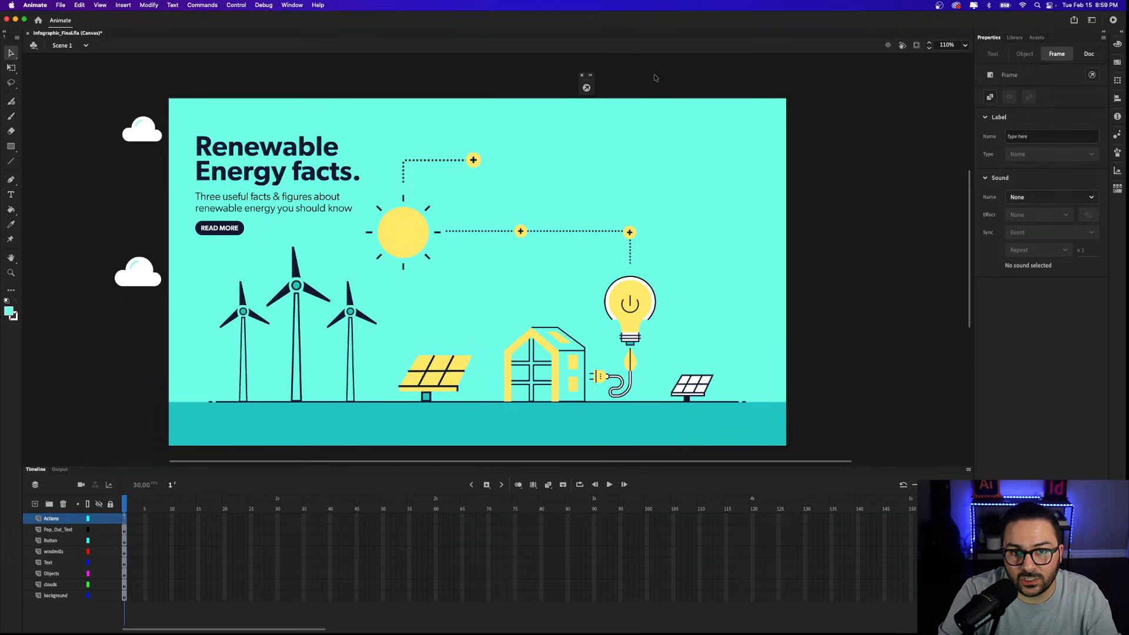
{"action": "left_click", "coordinate": [873, 198]}
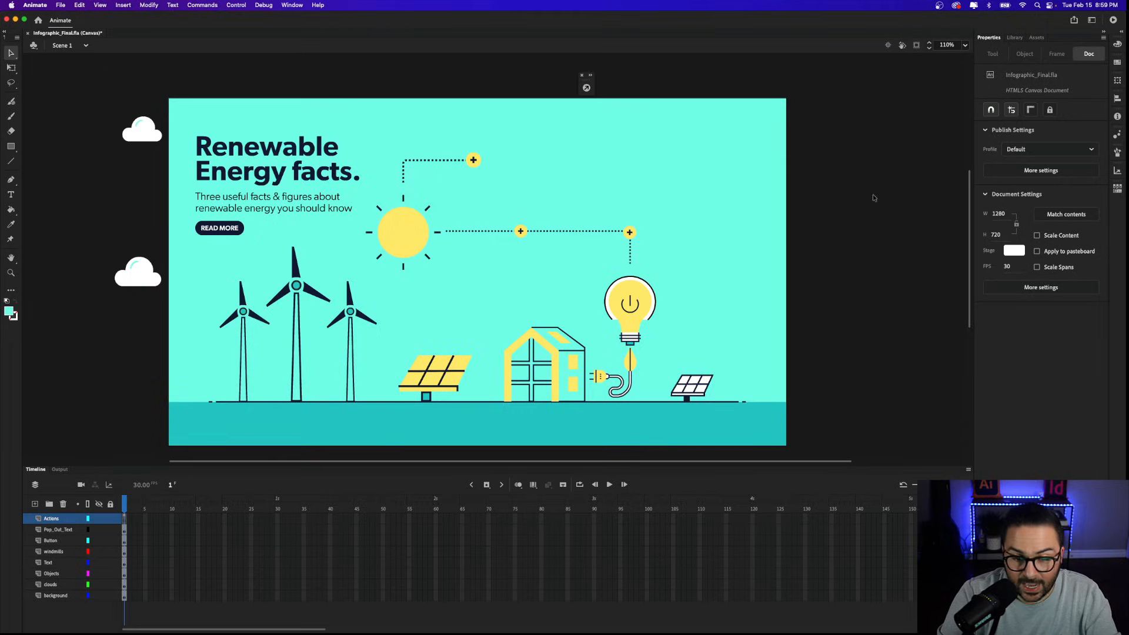
Step: Preview the infographic in Chrome and test the pop-ups of the plus button above the sun and the middle plus button
{"action": "key", "text": "super+Return"}
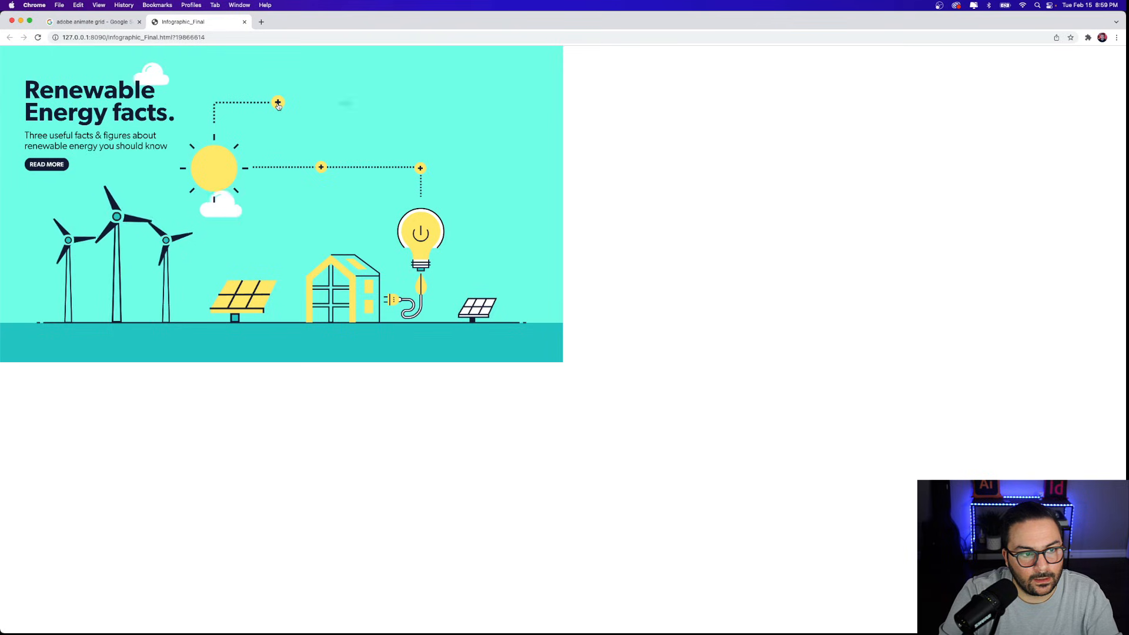
{"action": "mouse_move", "coordinate": [278, 104]}
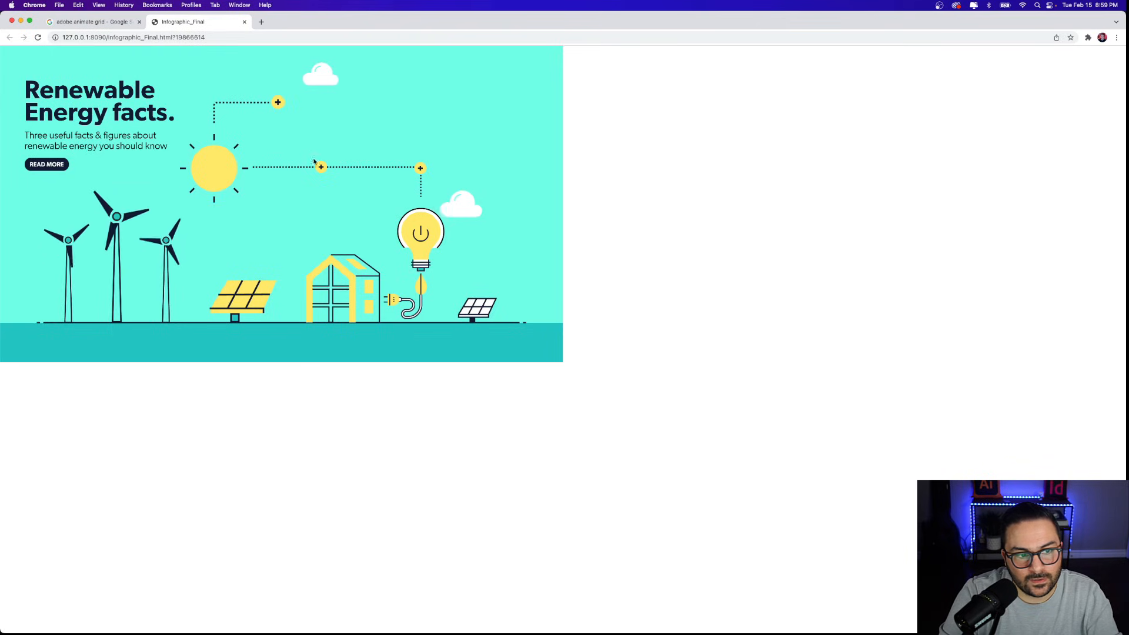
{"action": "mouse_move", "coordinate": [321, 169]}
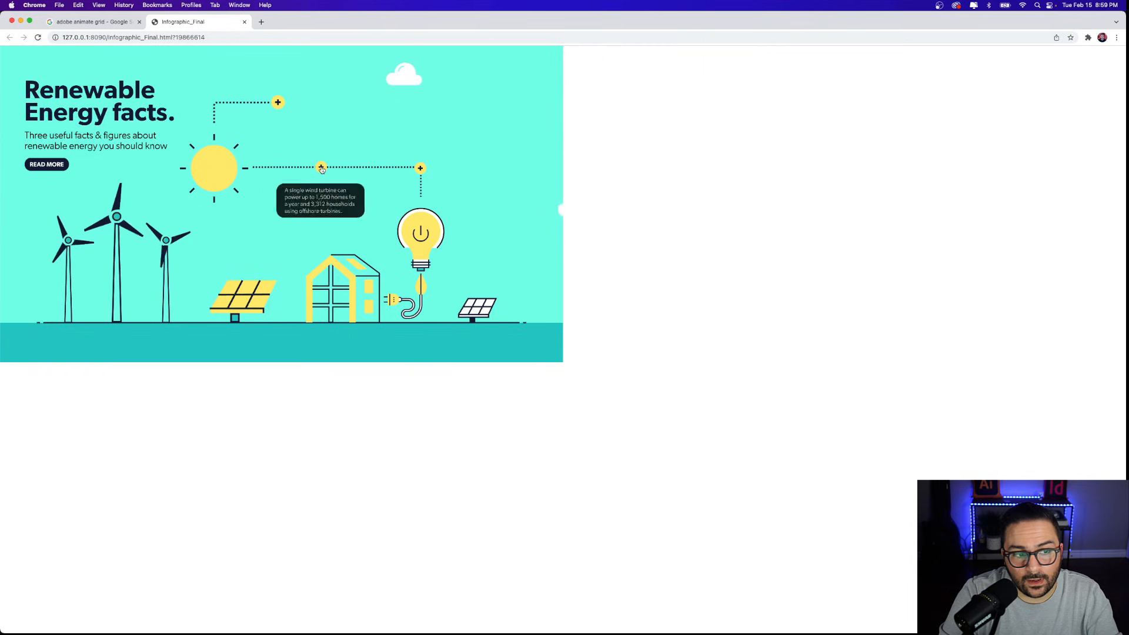